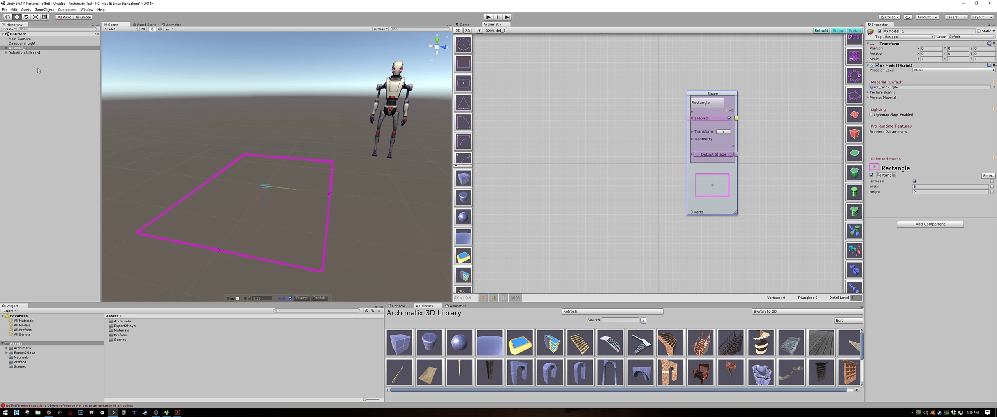
Step: Enlarge the Rectangle shape in the scene to about 7.29 wide and 6.13 high
alt+right_drag(398, 218, 404, 236)
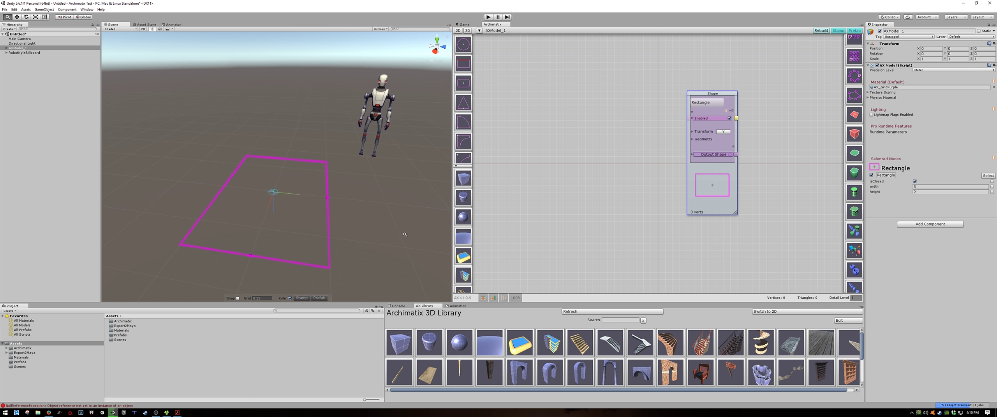
alt+middle_drag(404, 236, 389, 227)
alt+right_drag(389, 227, 362, 226)
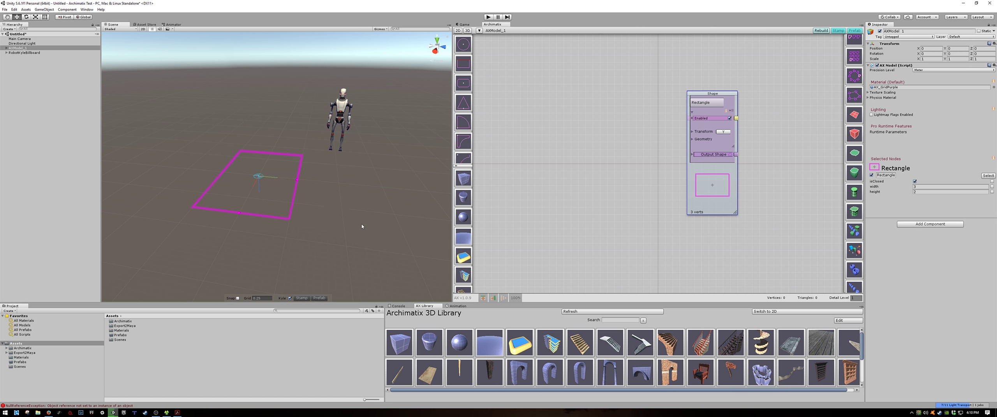
alt+drag(362, 226, 330, 216)
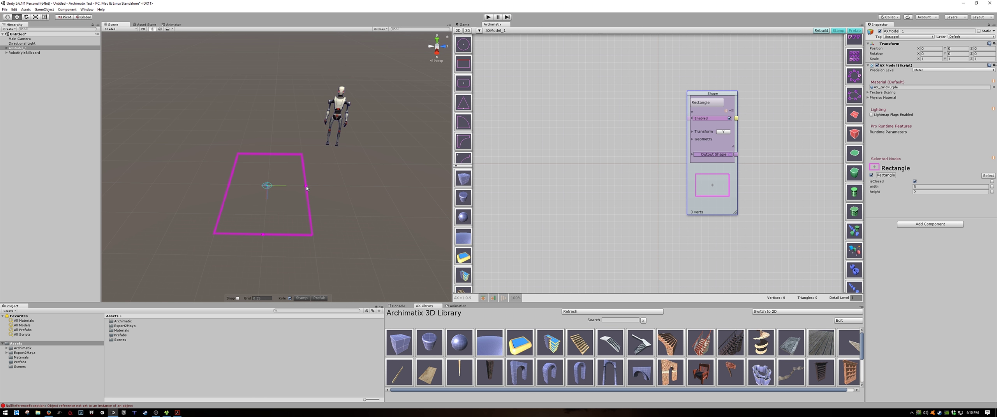
drag(307, 188, 386, 187)
drag(263, 238, 261, 282)
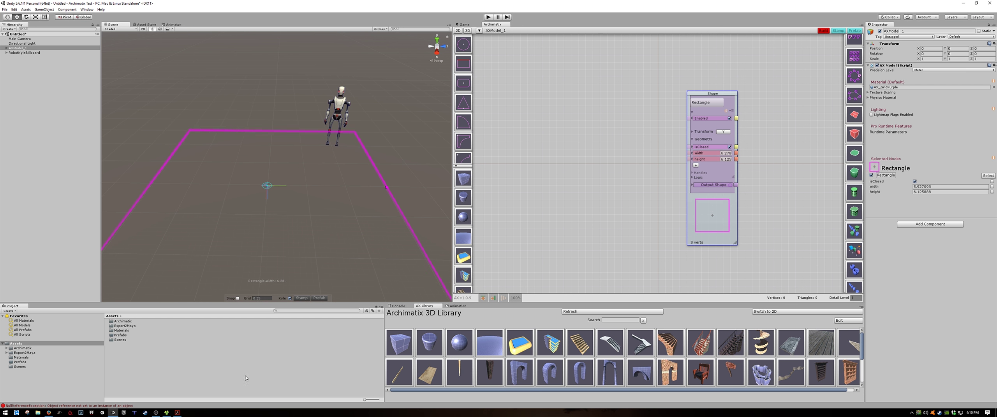
middle_drag(261, 282, 275, 214)
scroll(275, 214, down, 6)
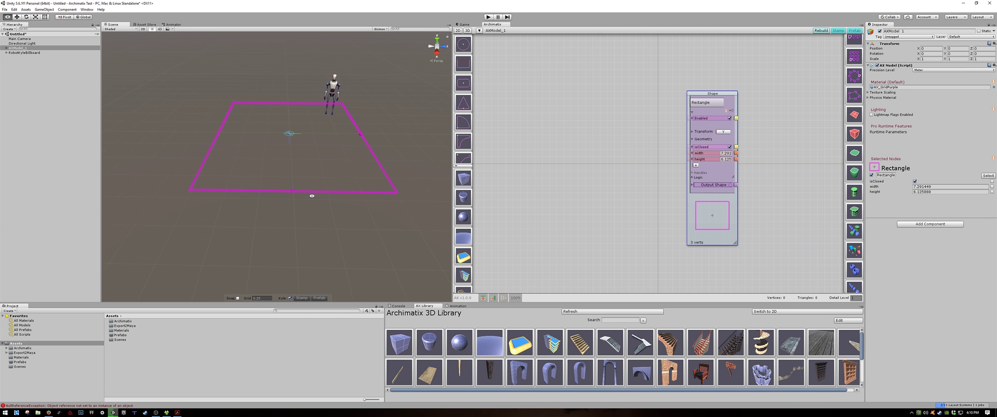
alt+drag(312, 205, 384, 188)
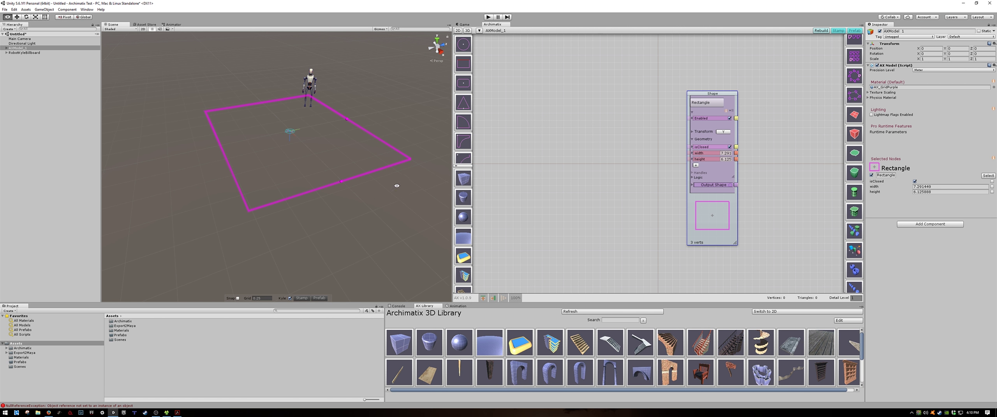
alt+drag(397, 186, 386, 182)
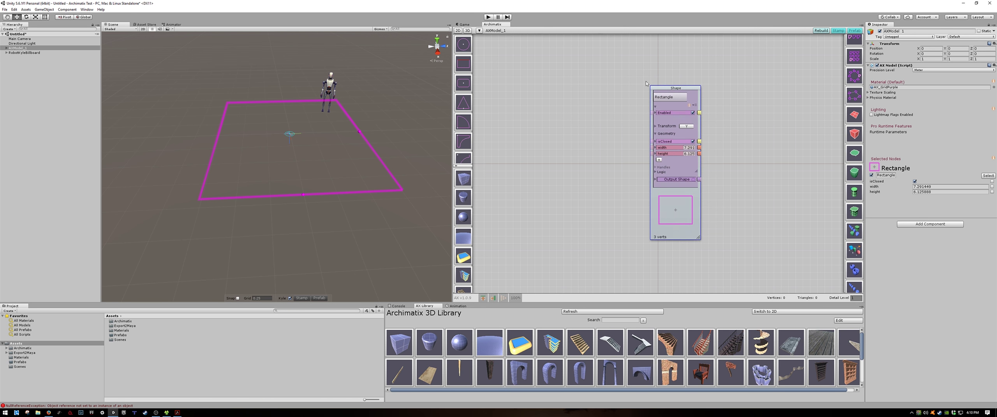
Step: Reposition the Rectangle node in the graph so there is free space beside it for further nodes
drag(646, 83, 589, 65)
scroll(670, 179, down, 4)
middle_drag(671, 180, 625, 188)
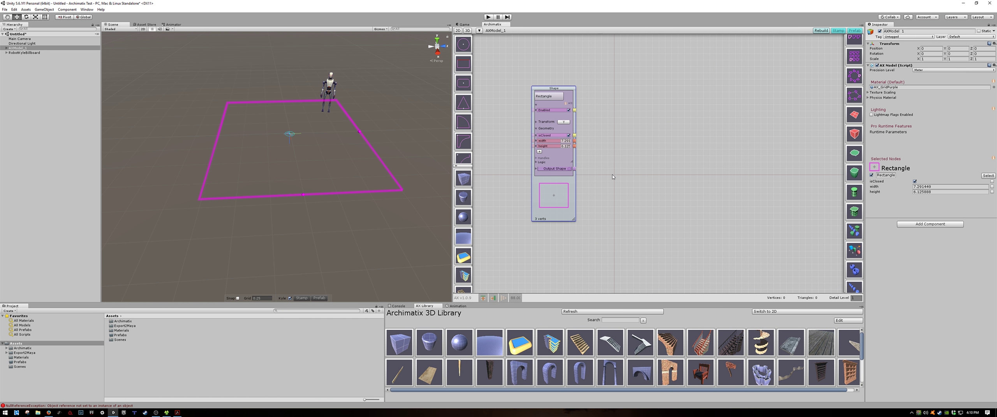
middle_drag(632, 151, 618, 152)
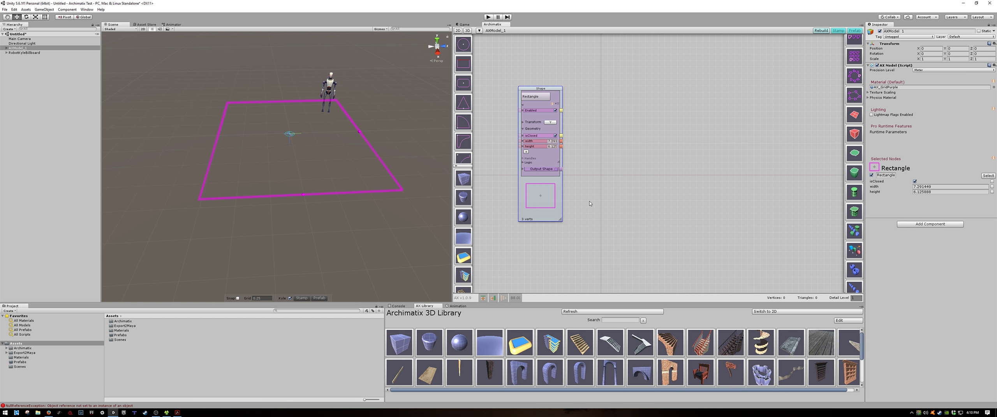
alt+drag(394, 219, 349, 226)
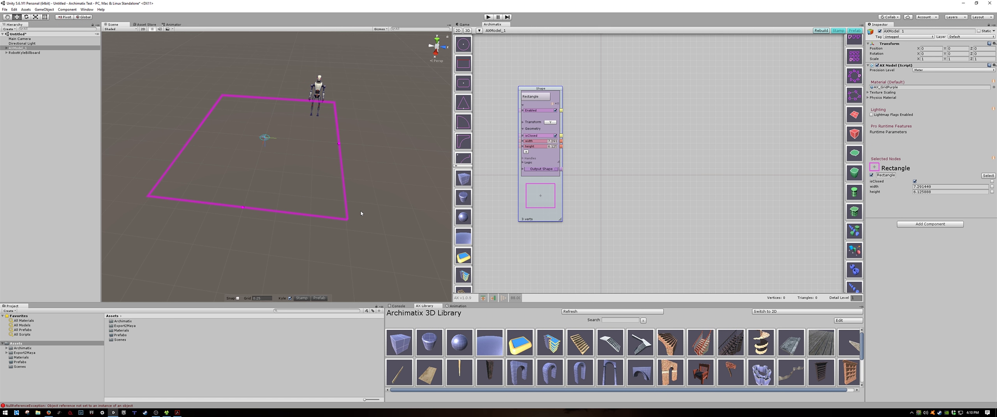
scroll(588, 185, up, 1)
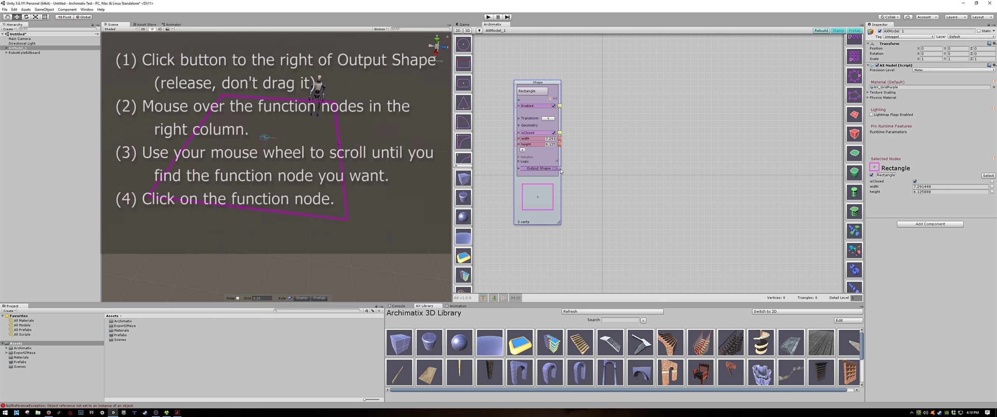
Step: Feed the Rectangle's output shape into a new Extrude node and place that node apart from the Rectangle node
click(559, 169)
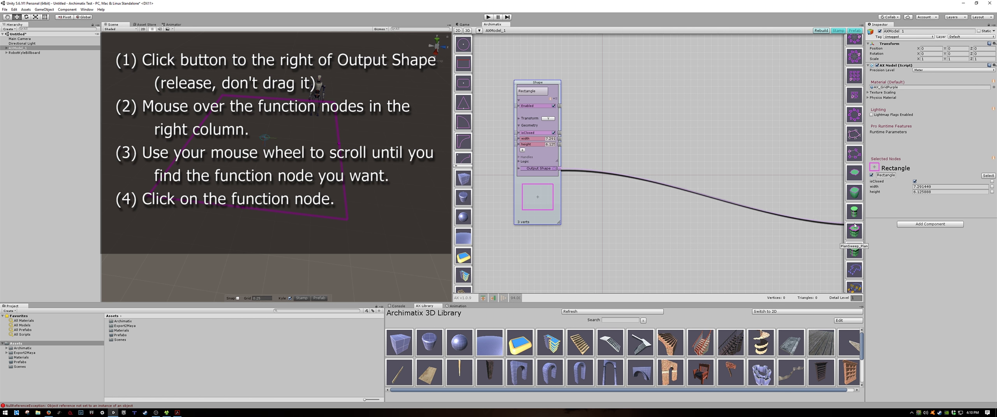
click(855, 193)
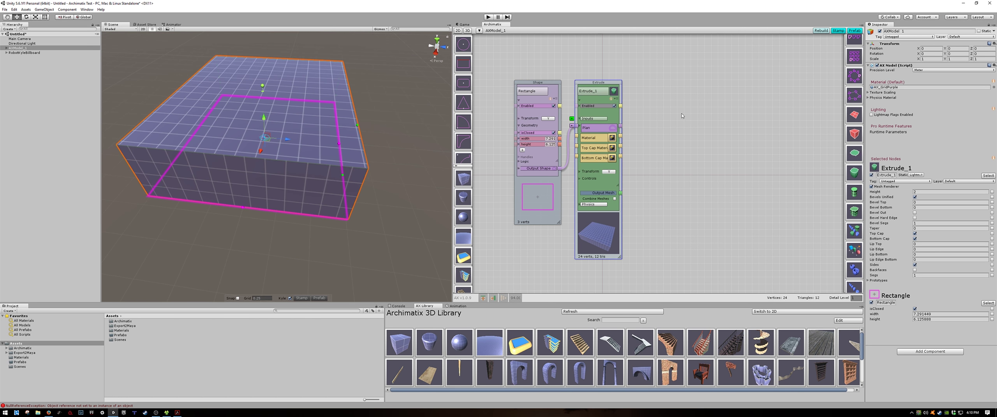
drag(614, 85, 662, 95)
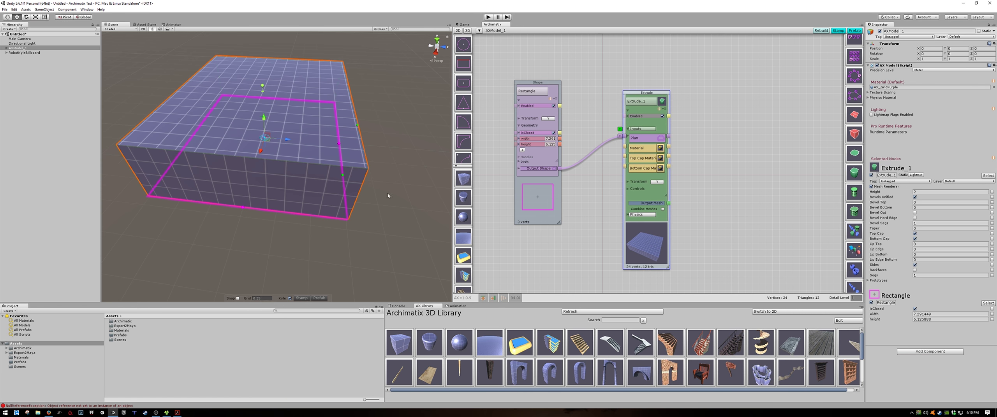
alt+drag(366, 183, 370, 210)
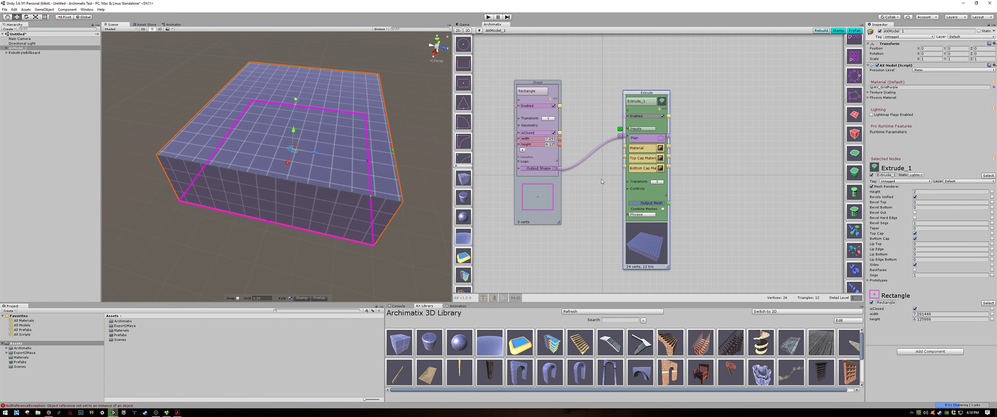
Step: Enable Backfaces in the Extrude node's controls and move the node farther away from the Rectangle node
click(628, 190)
scroll(636, 197, down, 1)
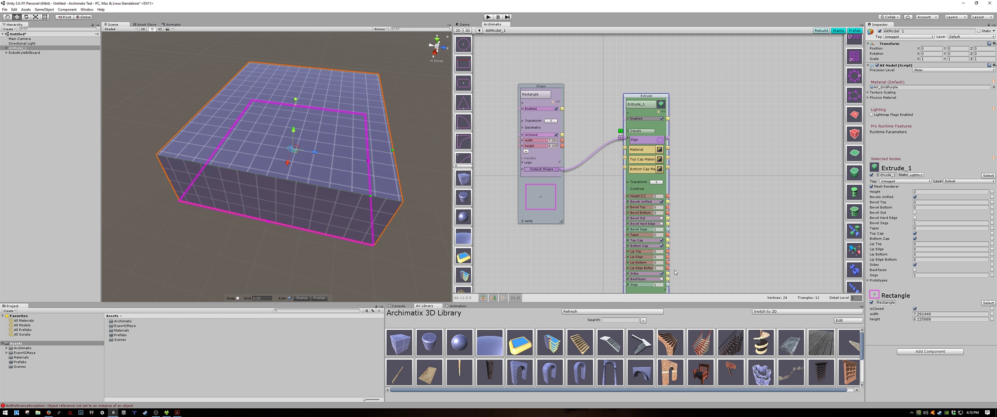
click(661, 279)
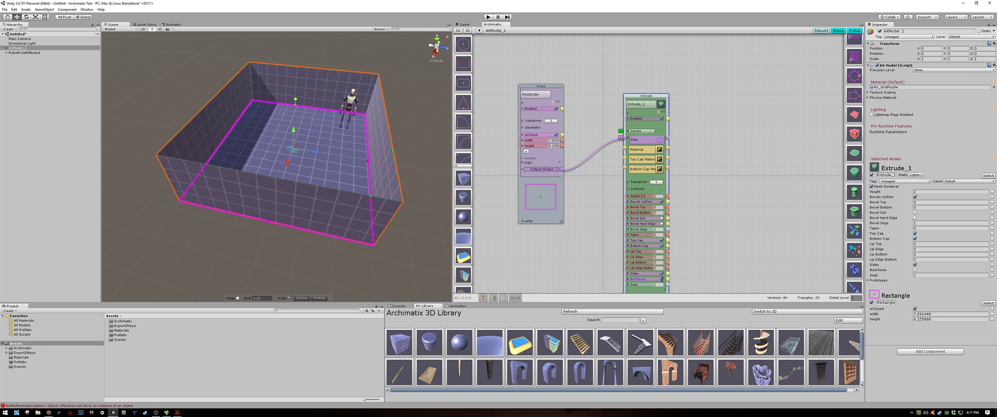
alt+drag(410, 195, 400, 179)
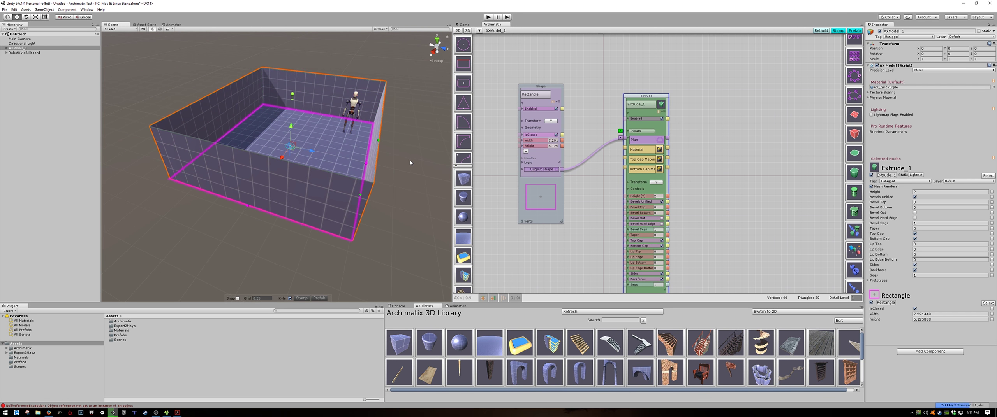
scroll(410, 160, up, 3)
drag(655, 98, 715, 52)
Step: Adjust the extrusion's height in the scene to 1
alt+drag(320, 230, 341, 207)
middle_drag(340, 207, 292, 235)
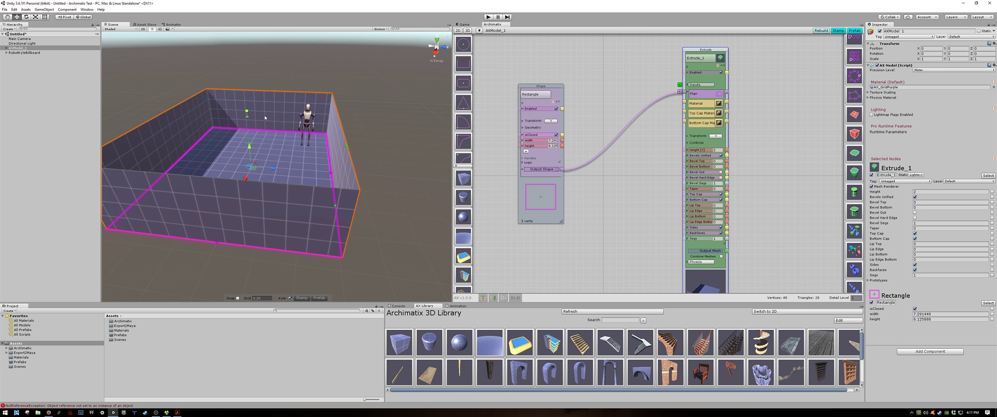
drag(246, 113, 264, 125)
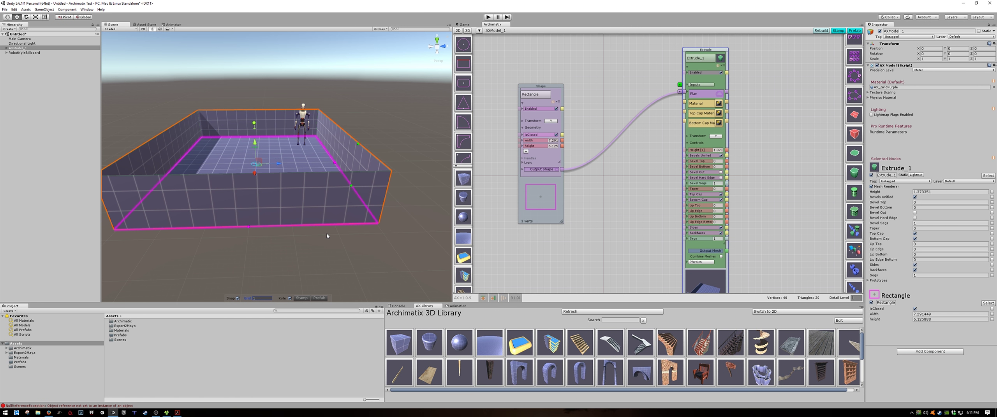
drag(254, 123, 257, 90)
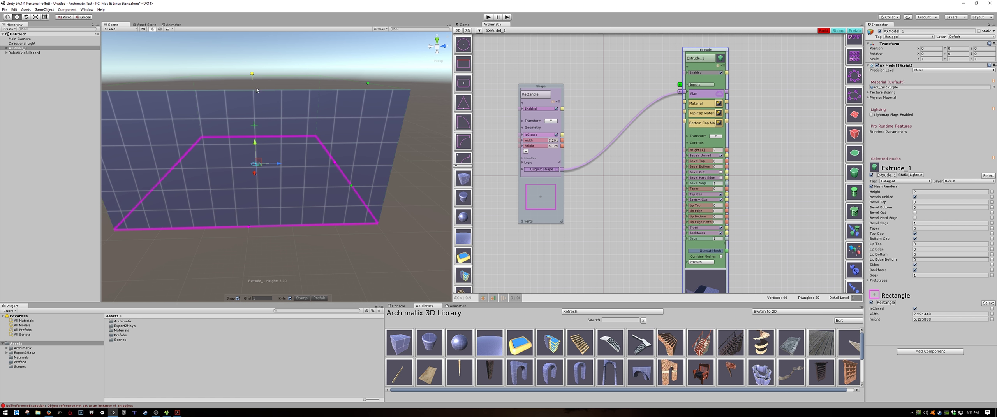
drag(260, 65, 257, 171)
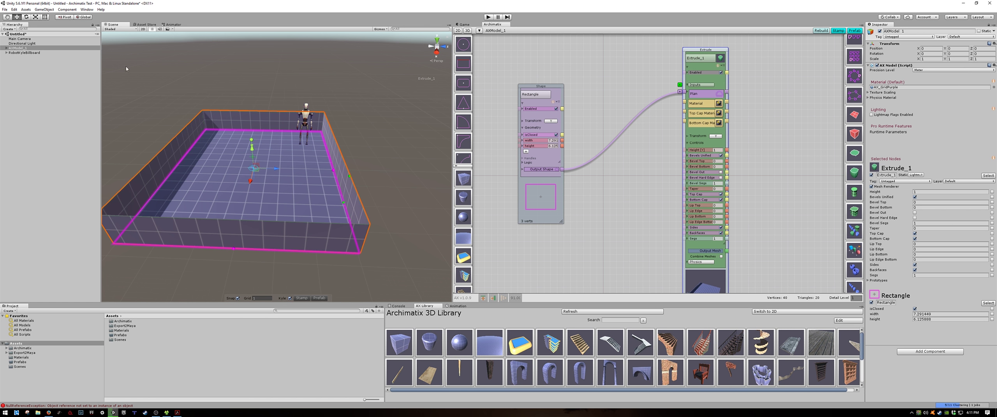
Step: Move RobotKyleBillboard along the X axis inside the extruded walls and clear the selection
click(39, 53)
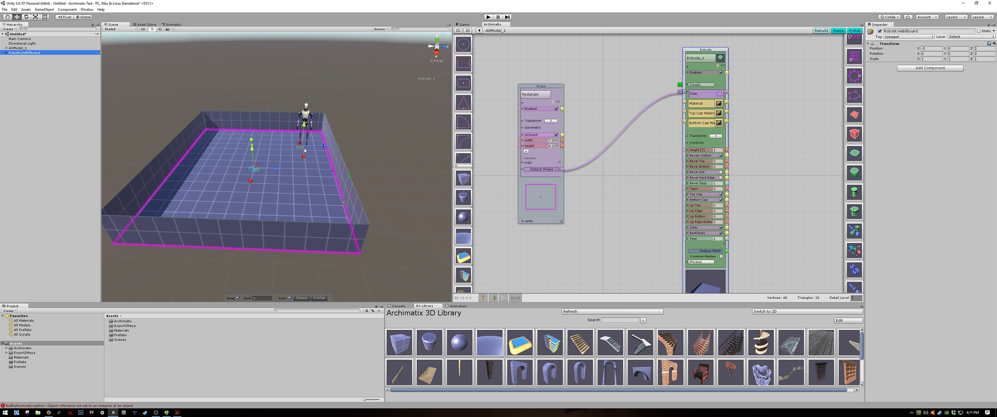
drag(303, 149, 321, 158)
click(374, 162)
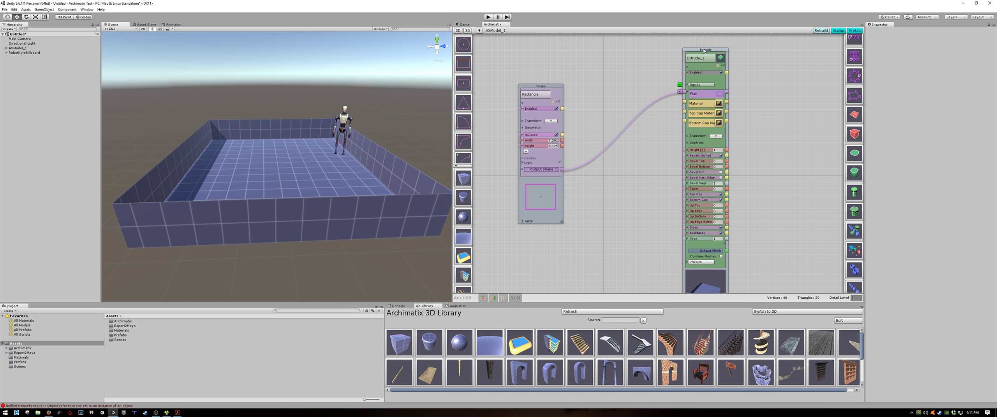
Step: Collapse the Extrude node's controls and move the Extrude and Rectangle nodes higher in the graph
drag(704, 51, 714, 41)
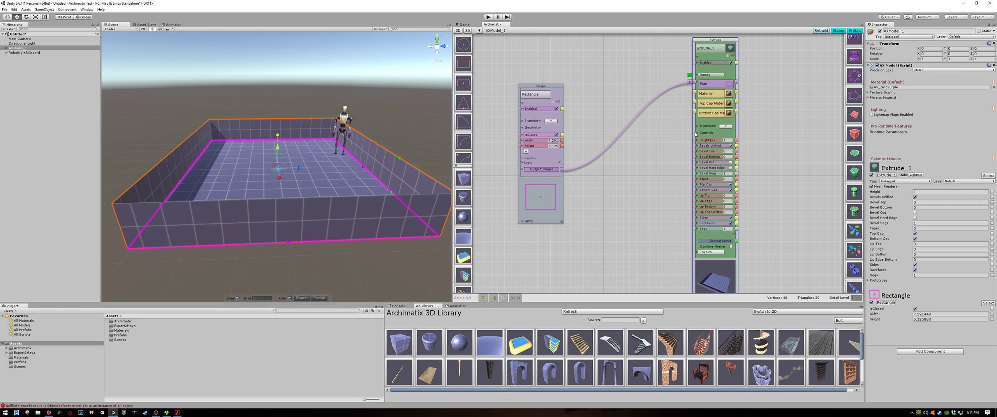
click(698, 134)
drag(558, 87, 550, 53)
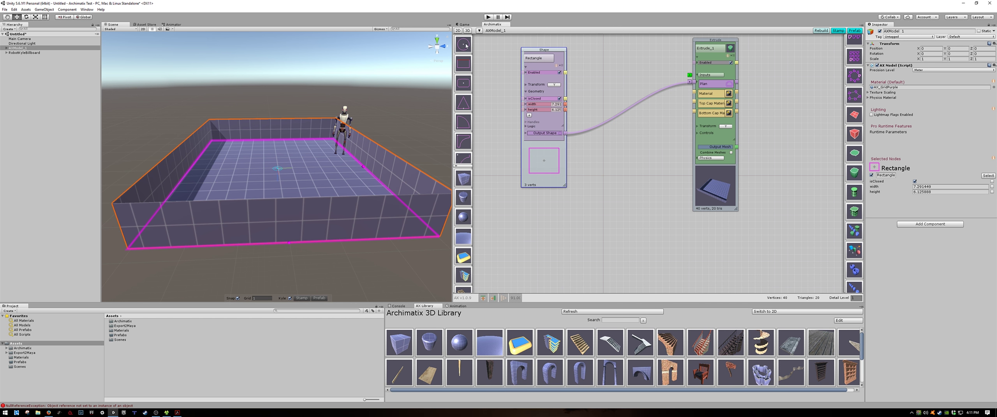
Step: Add a Circle shape and place its node below and between the Rectangle and Extrude nodes
click(465, 45)
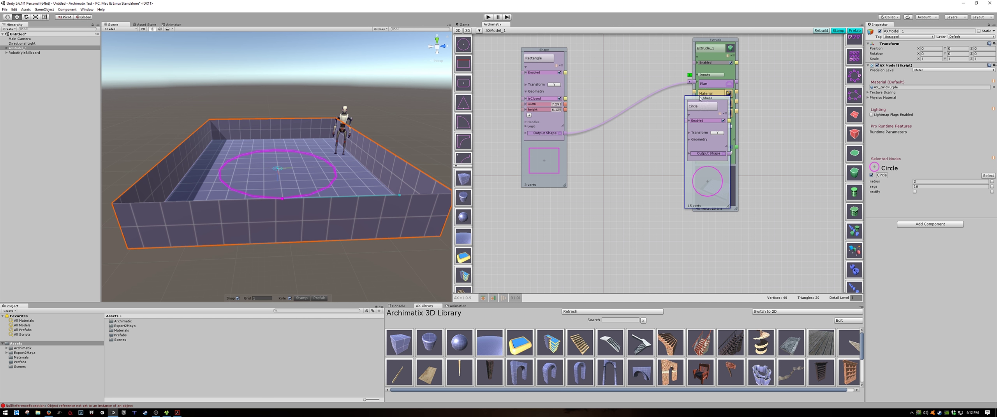
drag(700, 99, 604, 167)
scroll(643, 181, down, 3)
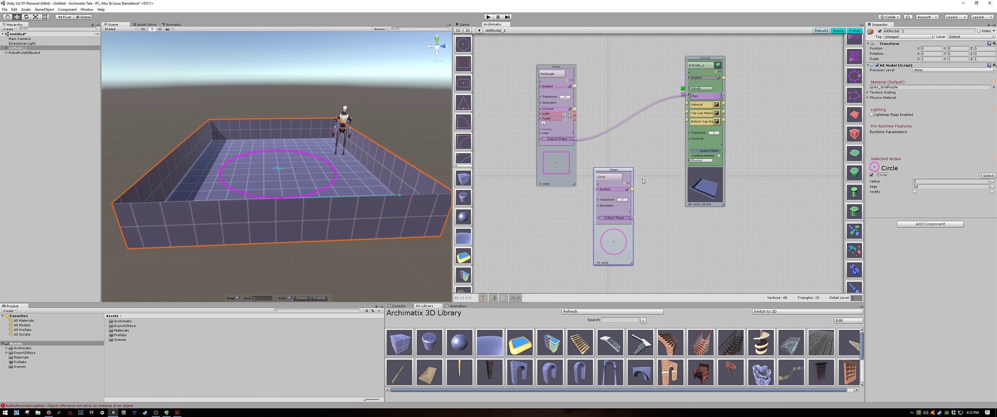
middle_drag(648, 181, 624, 181)
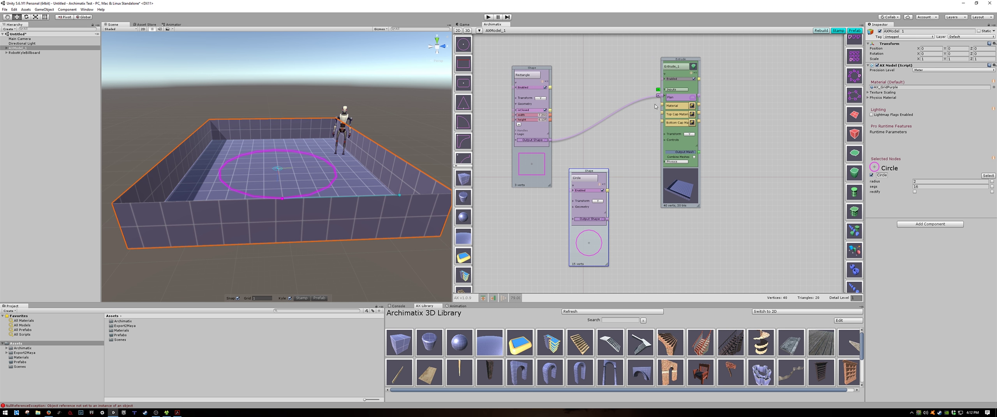
middle_drag(642, 230, 639, 236)
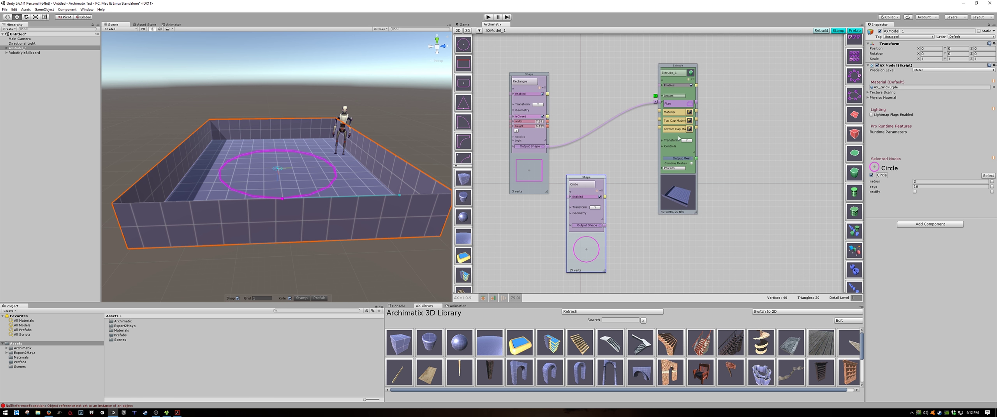
Step: Move the Extrude node farther out, add a ShapeMerger node, and position it between the Circle and Extrude nodes
click(685, 68)
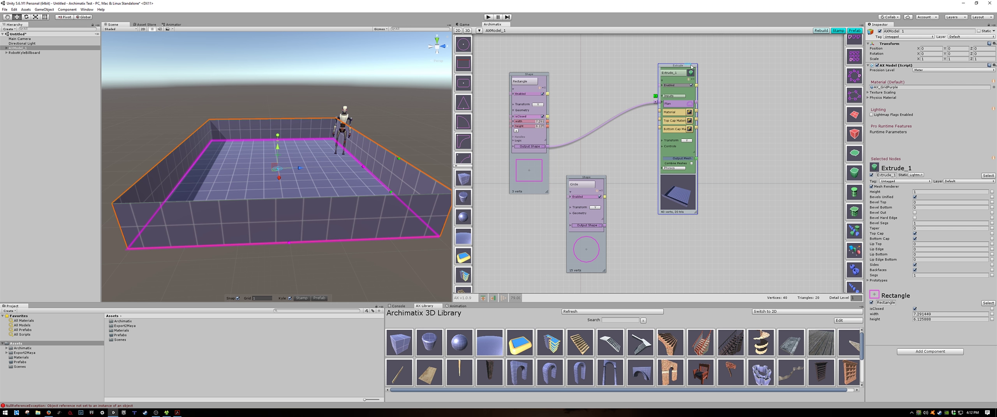
drag(689, 67, 732, 61)
scroll(854, 157, up, 5)
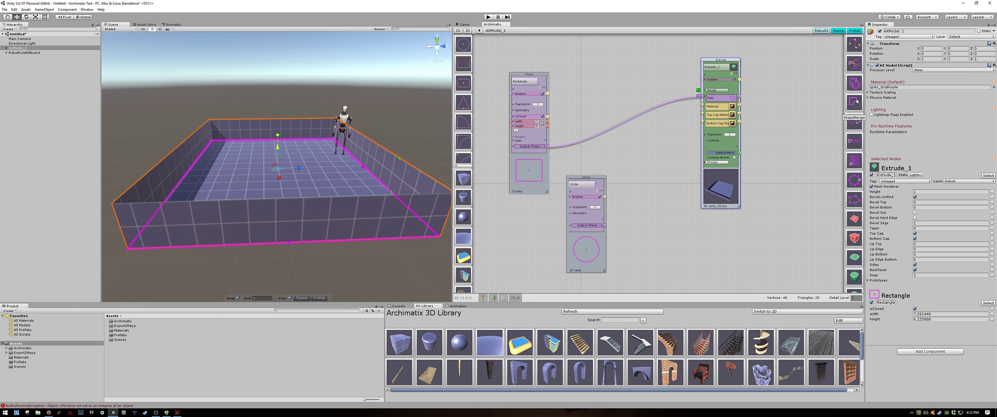
click(856, 102)
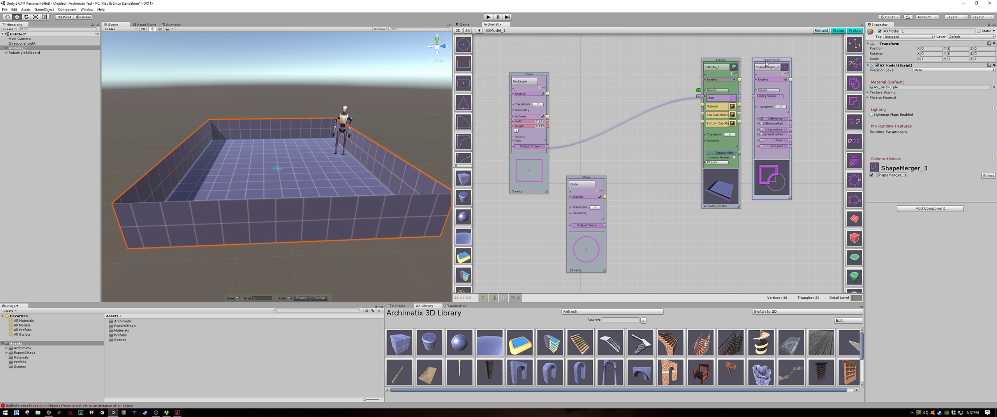
drag(765, 63, 639, 138)
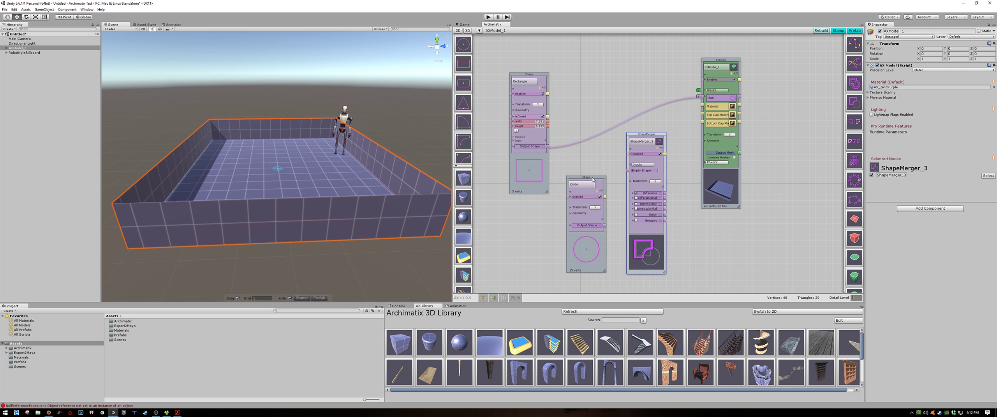
drag(593, 179, 584, 188)
drag(640, 138, 636, 135)
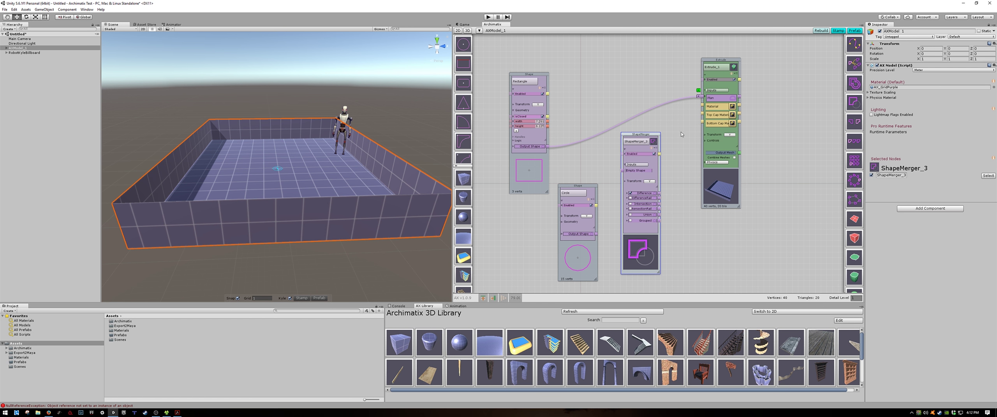
Step: Delete the unconnected ShapeMerger node and move the Circle node up between the Rectangle and Extrude nodes
drag(654, 137, 664, 128)
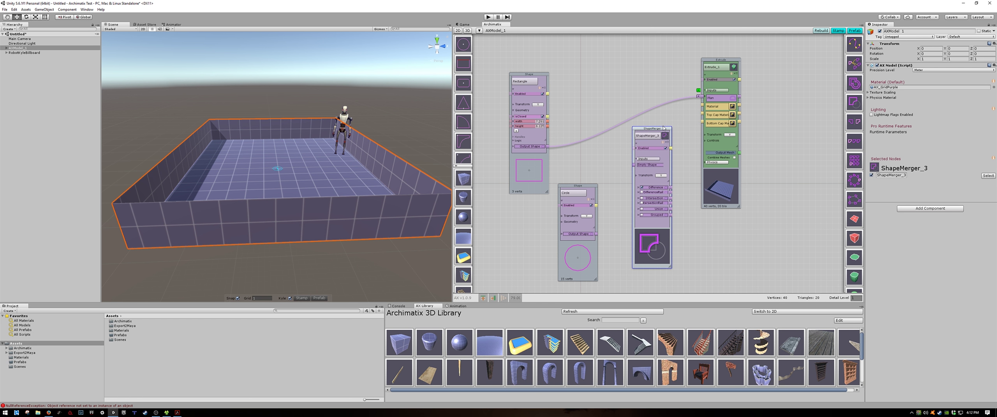
key(Delete)
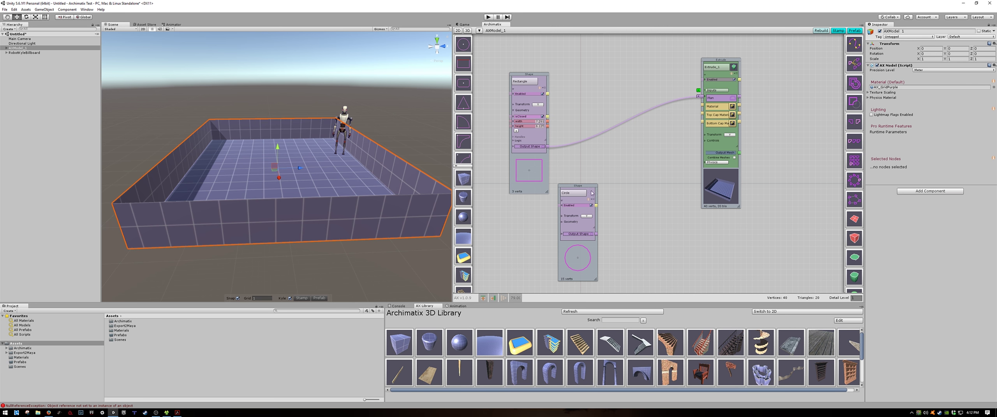
drag(588, 189, 605, 155)
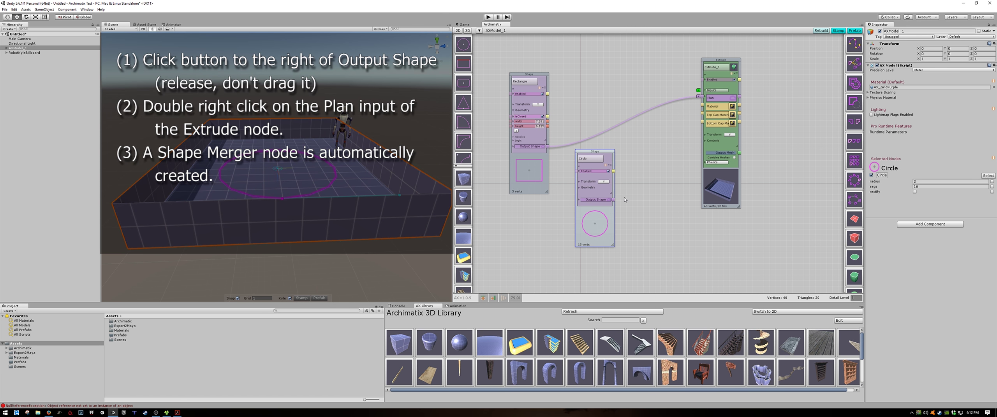
Step: Feed the Circle's Output Shape into the Extrude node's Plan input, automatically inserting a ShapeMerger that combines it with the Rectangle
click(613, 200)
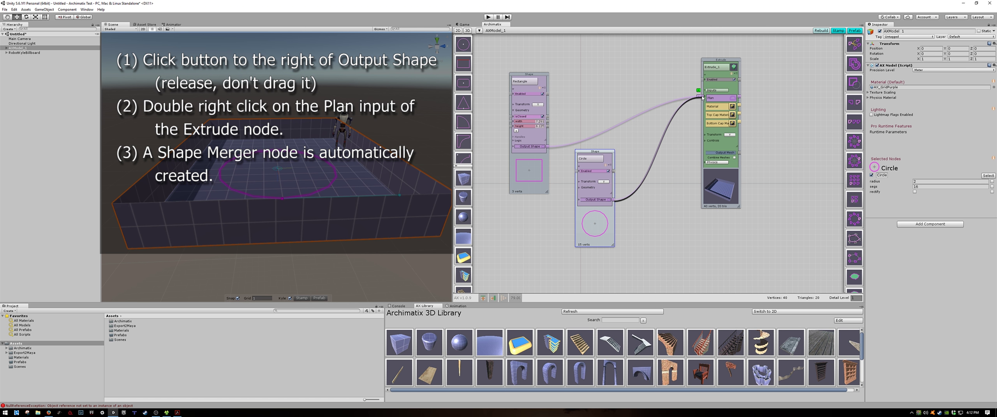
right_click(702, 96)
right_click(702, 96)
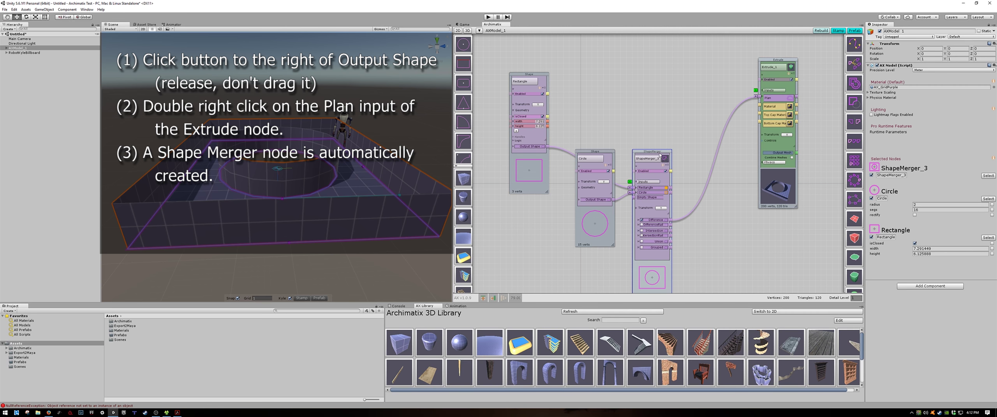
Step: Rearrange the ShapeMerger, Extrude and Circle nodes so the graph is spread out without overlaps
drag(659, 152, 683, 71)
drag(773, 62, 761, 56)
drag(687, 73, 710, 62)
drag(598, 152, 592, 164)
drag(690, 63, 673, 74)
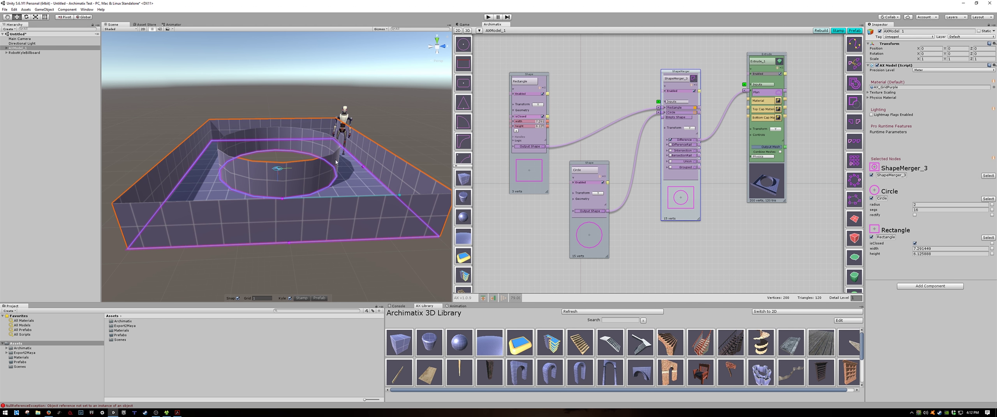
Step: Select the Circle and move it in the scene so it cuts into a corner of the walled rectangle
alt+drag(249, 194, 430, 200)
scroll(269, 217, down, 3)
scroll(269, 217, up, 2)
click(598, 167)
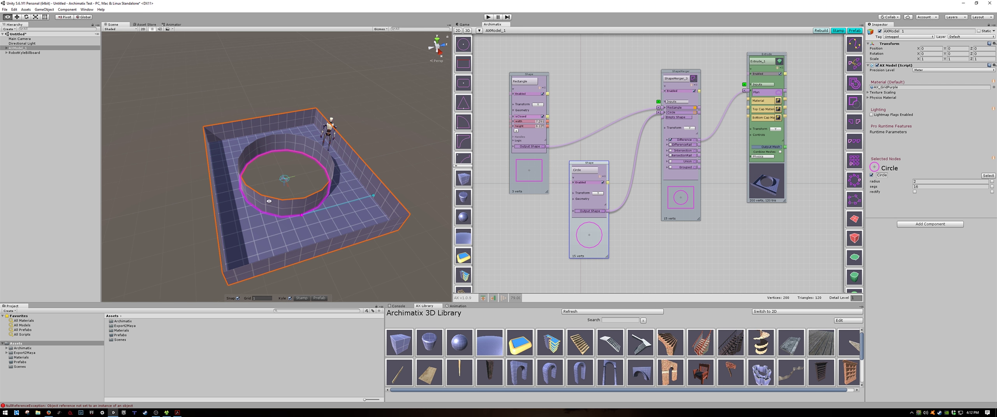
scroll(325, 183, up, 2)
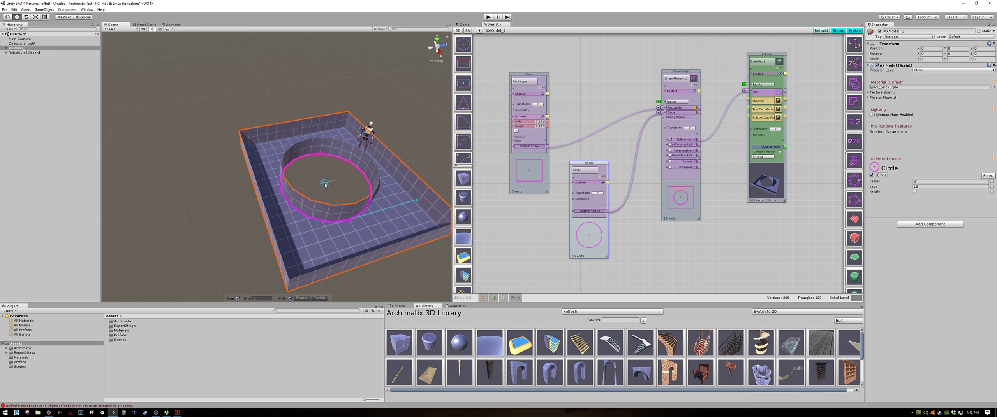
drag(325, 184, 279, 233)
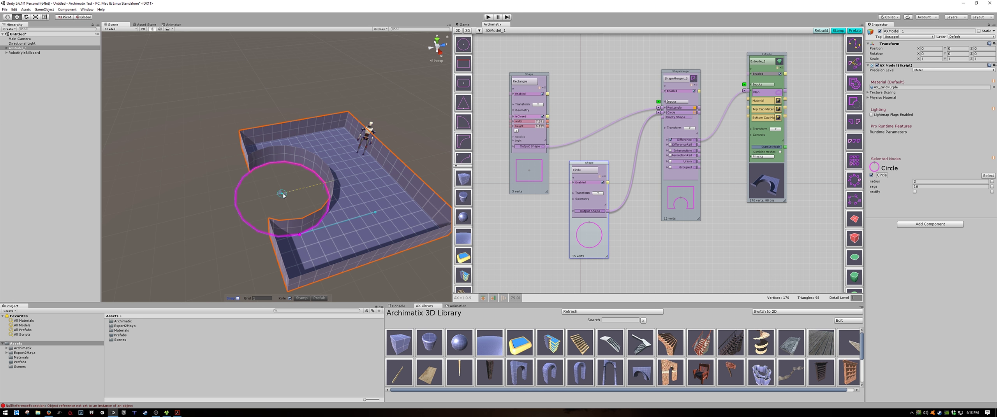
drag(283, 196, 239, 111)
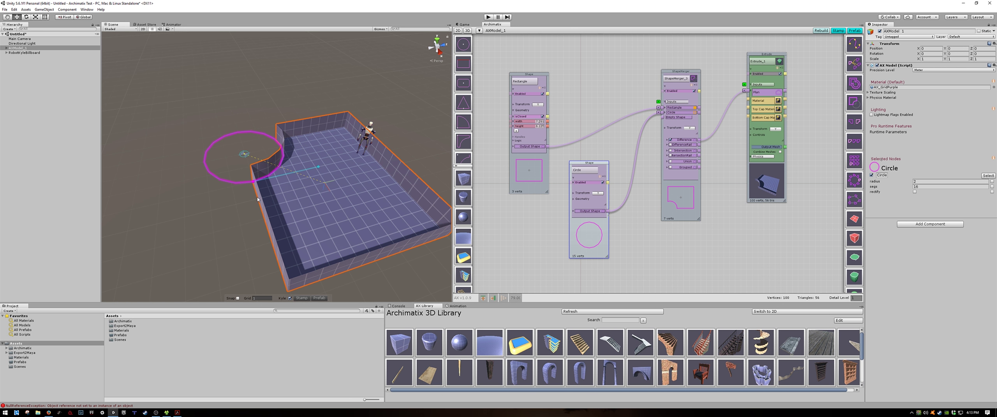
Step: Enlarge the Circle's radius to about 3.25 and raise its segments to 36
drag(254, 185, 260, 204)
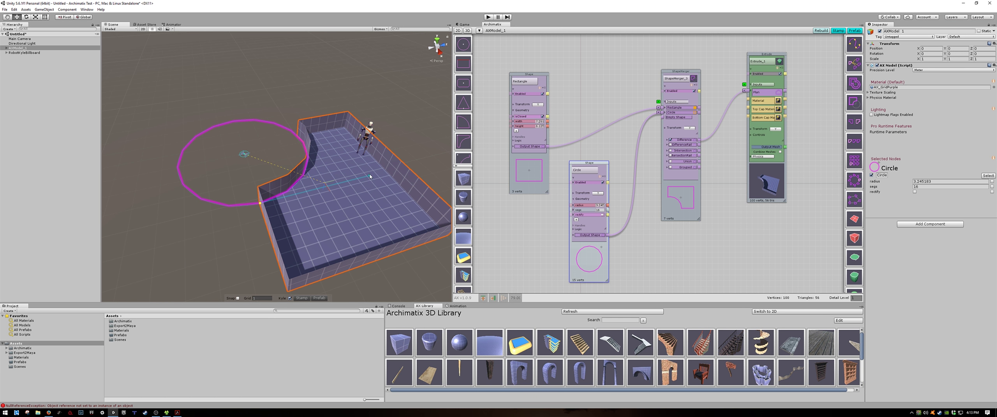
drag(369, 177, 390, 171)
alt+drag(372, 175, 365, 199)
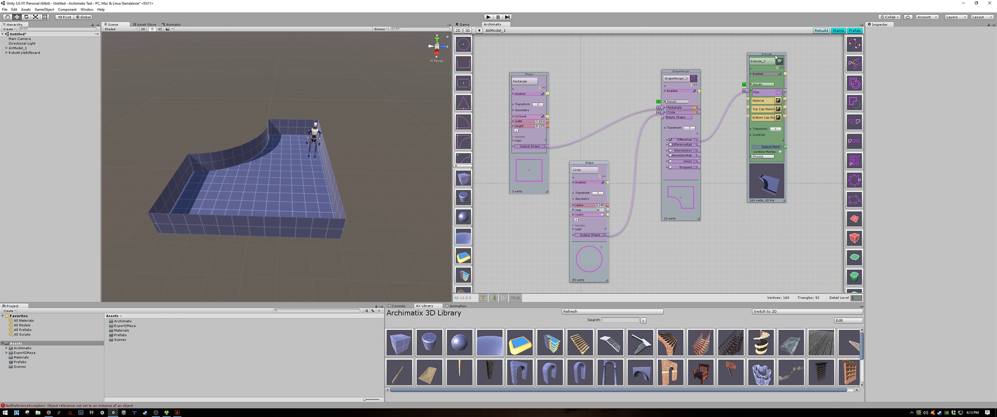
Step: Move the Extrude node farther out and shift RobotKyleBillboard along the floor, farther inside the walls
drag(775, 56, 820, 63)
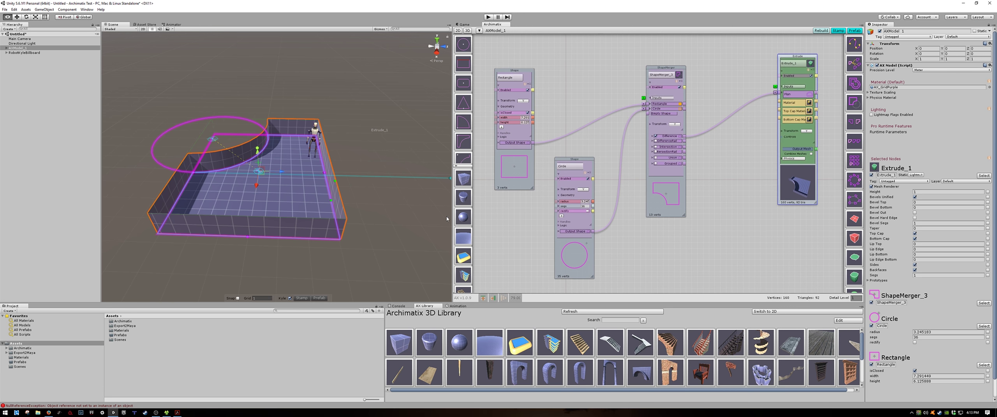
alt+drag(347, 239, 366, 241)
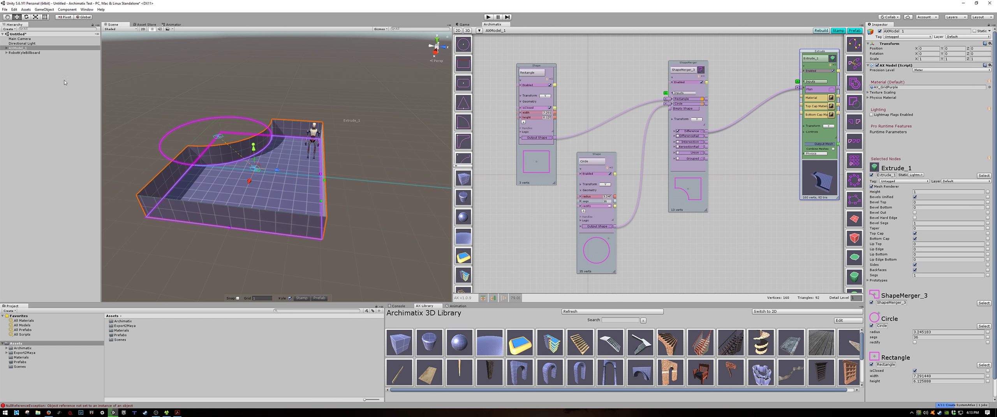
click(32, 54)
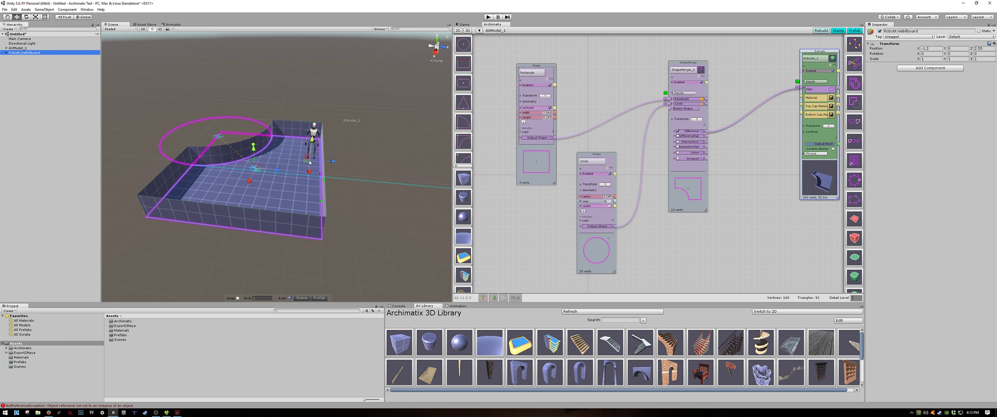
drag(310, 163, 300, 167)
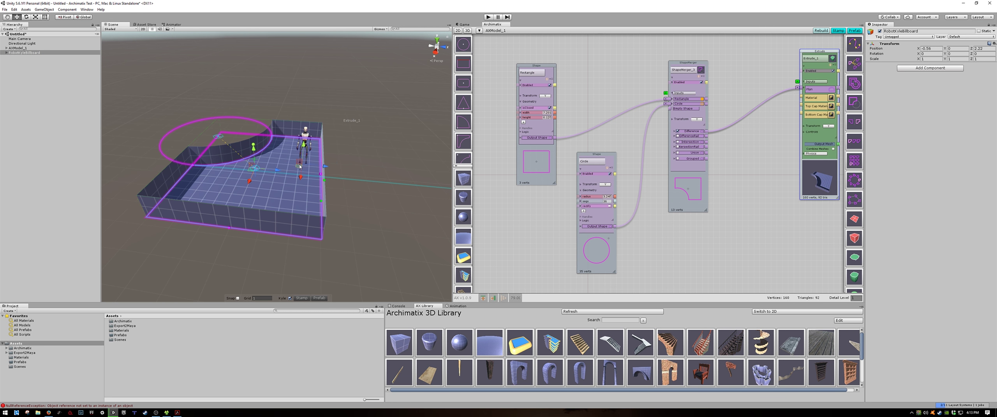
Step: Reposition the ShapeMerger and Extrude nodes to leave free space between them in the graph
click(658, 248)
alt+drag(737, 204, 662, 201)
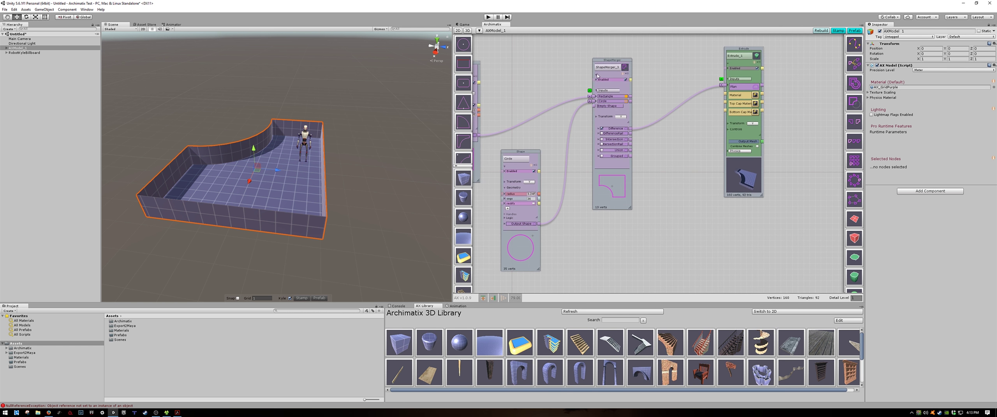
drag(613, 62, 595, 74)
alt+drag(675, 236, 647, 249)
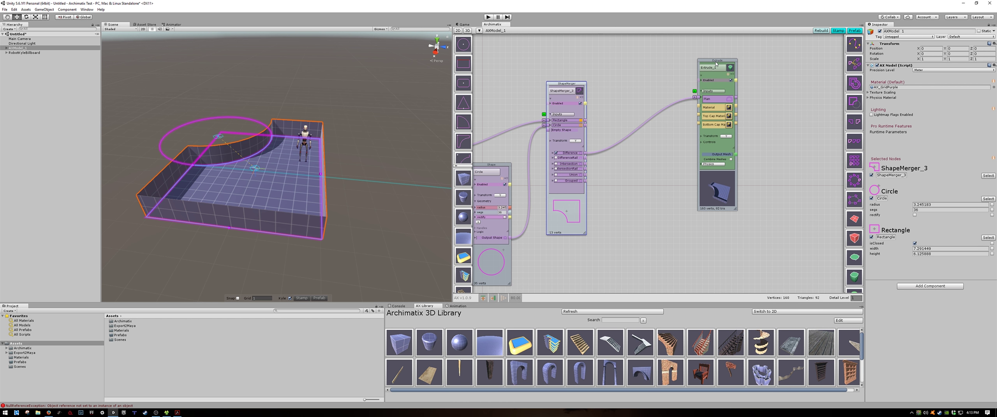
drag(716, 61, 720, 53)
alt+drag(640, 236, 650, 225)
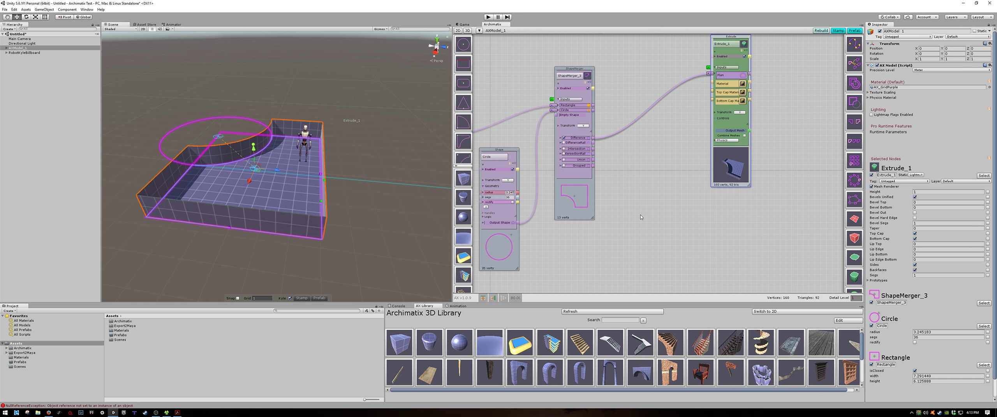
drag(593, 72, 593, 75)
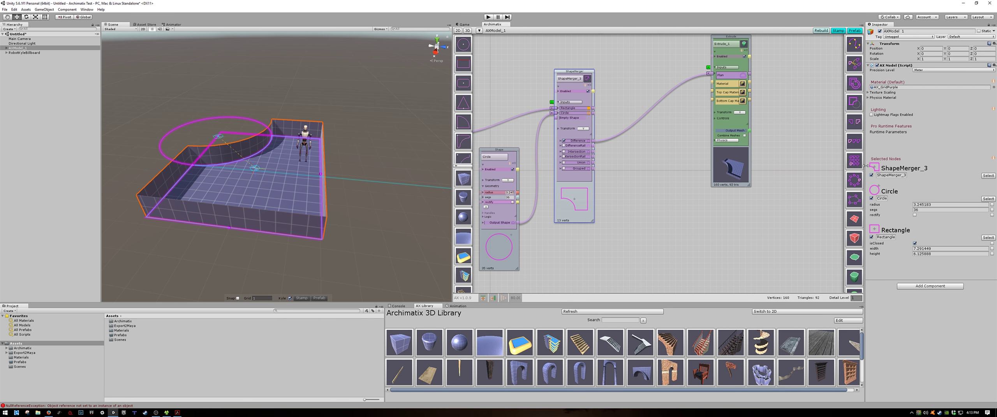
Step: Add a second ShapeMerger fed by the first one's Difference output and place it below, between the first ShapeMerger and Extrude
click(854, 102)
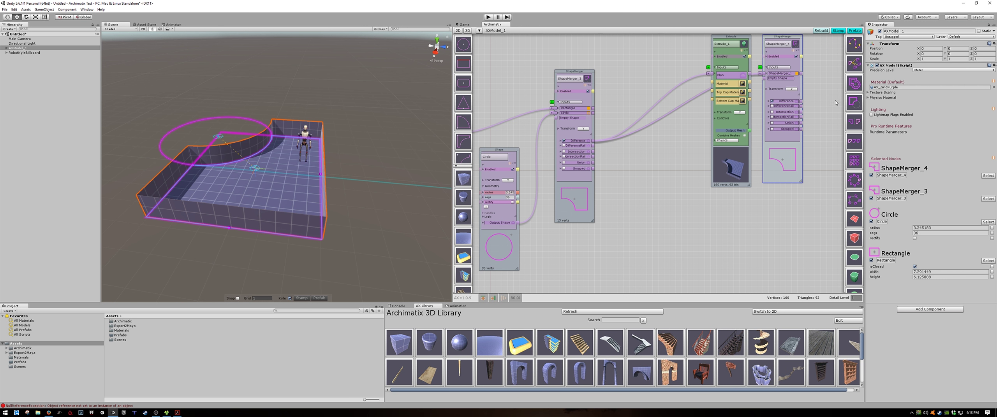
drag(781, 38, 643, 178)
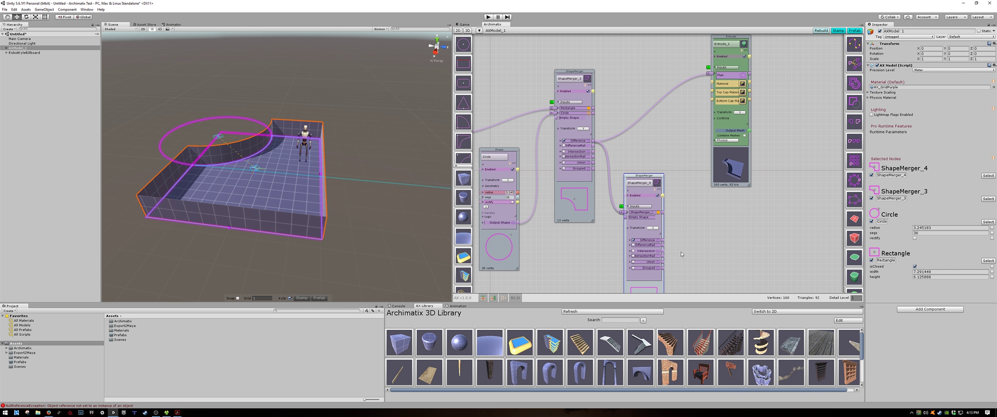
alt+drag(690, 279, 660, 210)
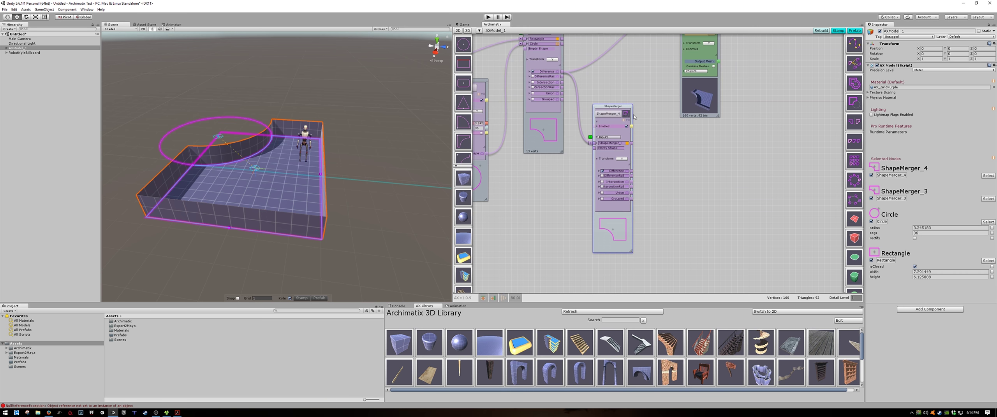
drag(627, 106, 675, 111)
scroll(672, 217, up, 3)
alt+drag(569, 227, 590, 211)
scroll(590, 211, down, 3)
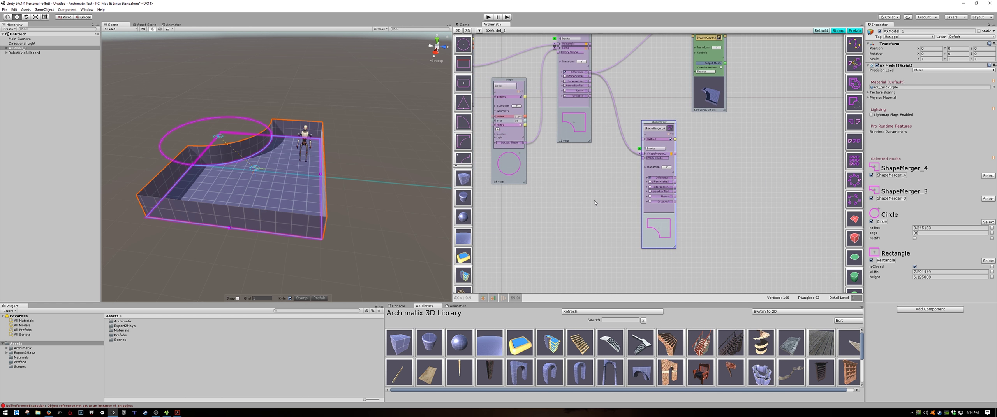
Step: Add a second Rectangle shape, remove its connection to the first ShapeMerger, and place its node beside the second ShapeMerger
click(465, 66)
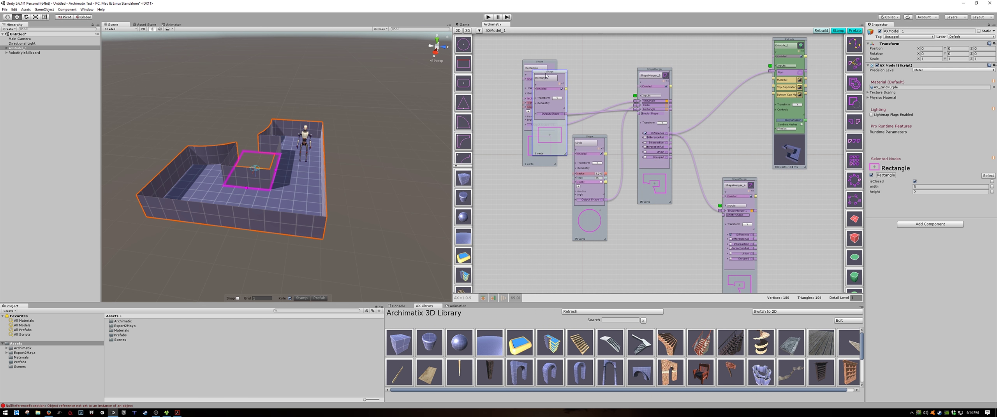
drag(546, 76, 508, 206)
click(545, 231)
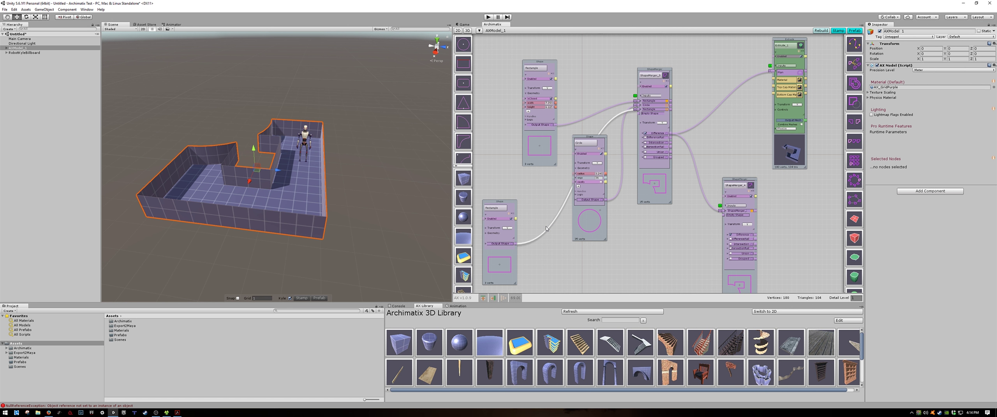
key(Delete)
drag(508, 201, 648, 211)
Step: Move the new Rectangle across the front wall and reduce its height to about 1.39
scroll(624, 183, up, 6)
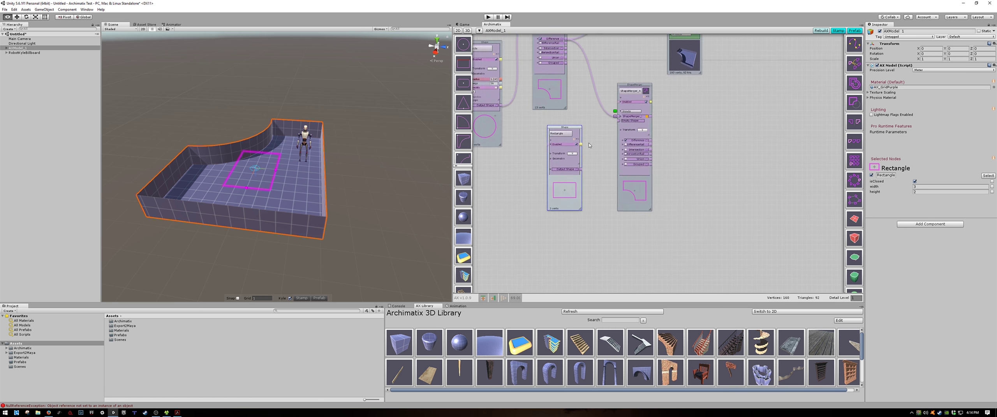
scroll(606, 167, down, 2)
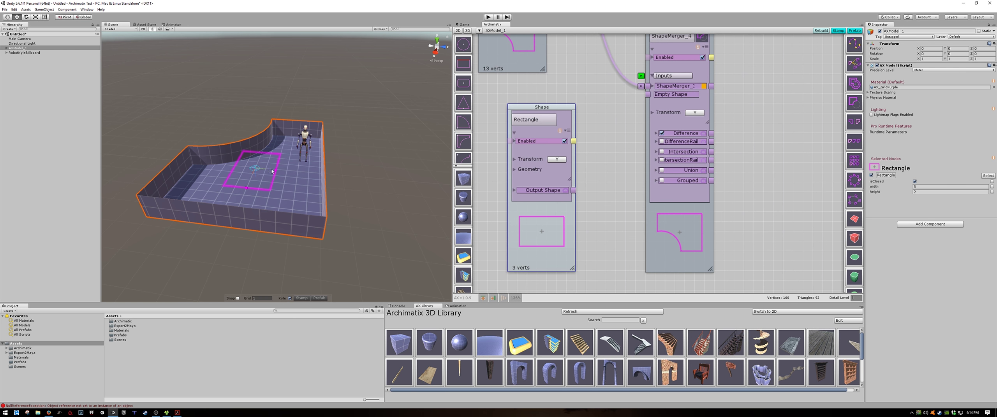
drag(255, 171, 250, 295)
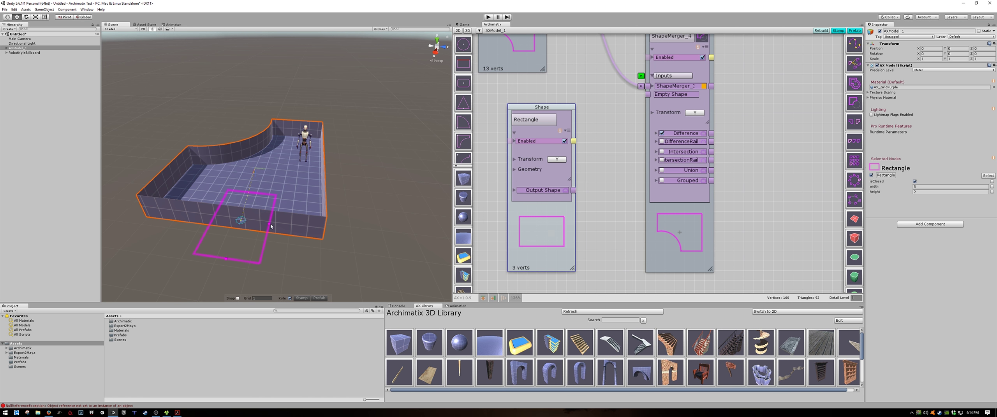
drag(271, 226, 261, 224)
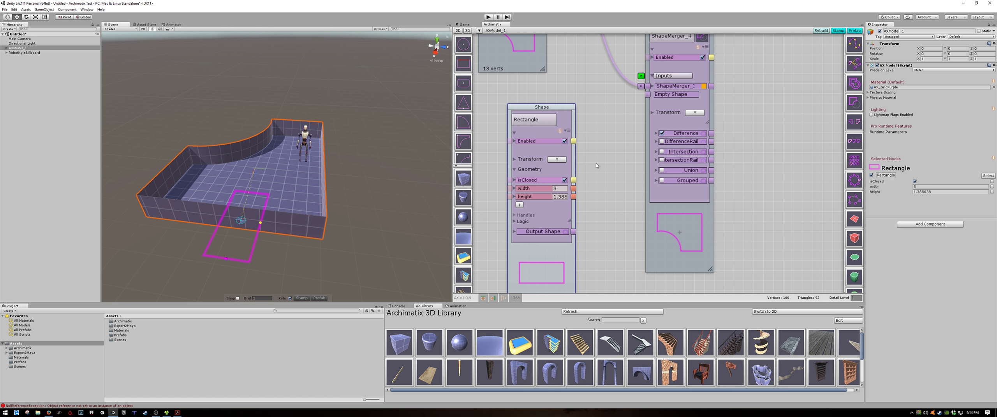
Step: Connect the new Rectangle's Output Shape to the second ShapeMerger's Empty Shape input
scroll(595, 163, down, 8)
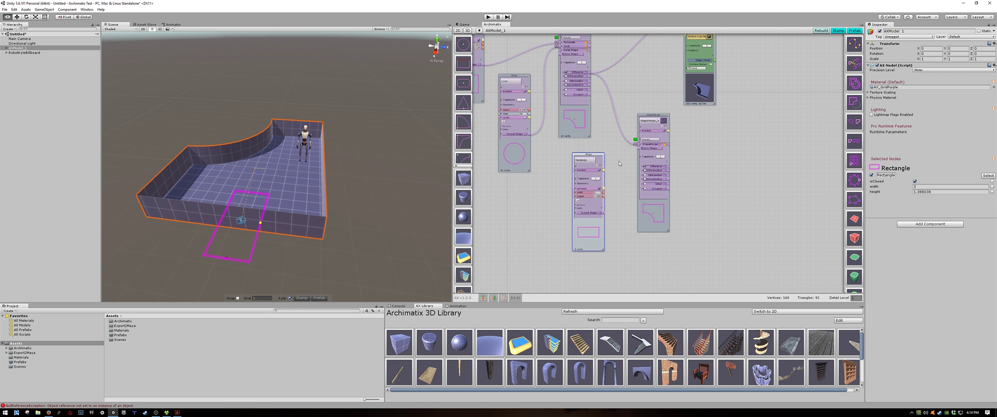
scroll(620, 163, up, 2)
drag(667, 97, 658, 95)
drag(595, 223, 632, 139)
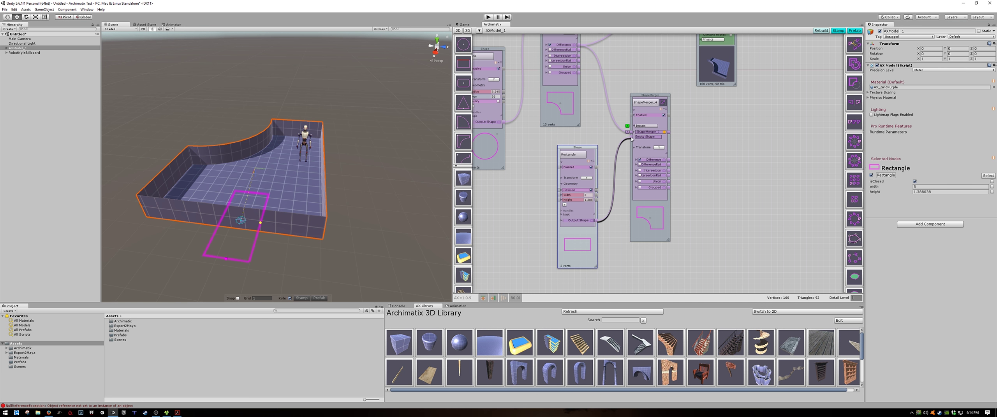
click(632, 139)
Step: Switch the second ShapeMerger's output from Difference to DifferenceRail
alt+drag(692, 175, 689, 164)
alt+drag(397, 219, 388, 215)
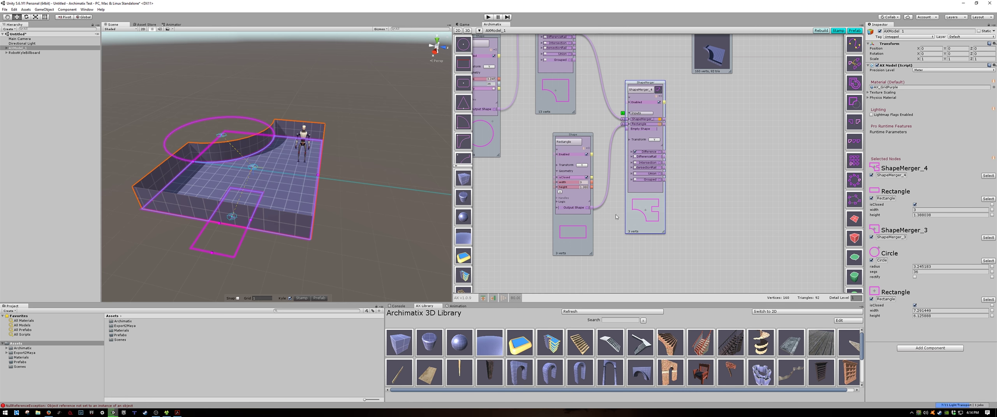
scroll(687, 207, up, 5)
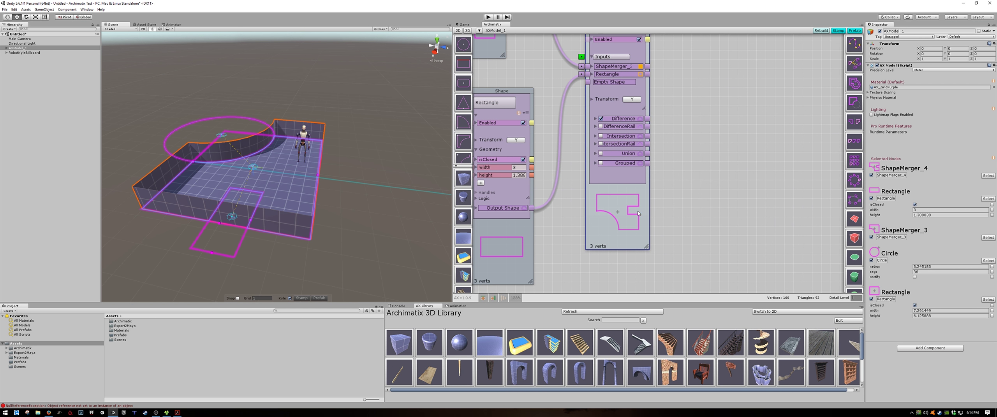
click(601, 127)
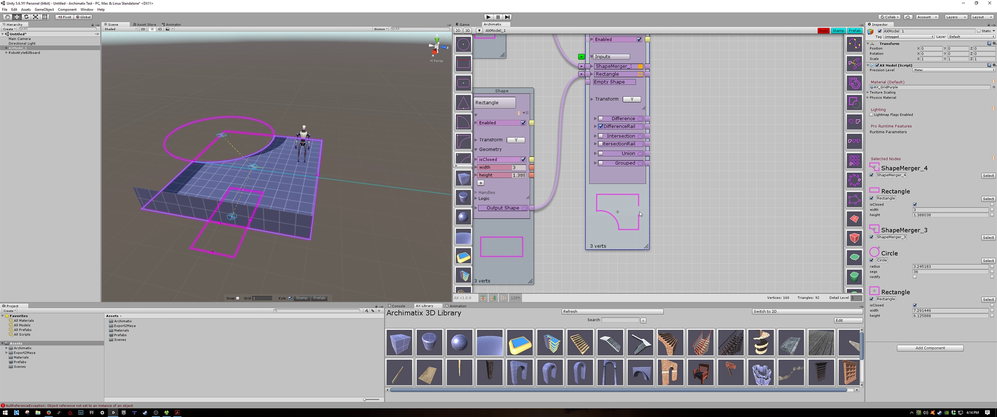
Step: Examine the second ShapeMerger's DifferenceRail output and its shape preview
scroll(727, 135, down, 3)
middle_drag(727, 136, 722, 166)
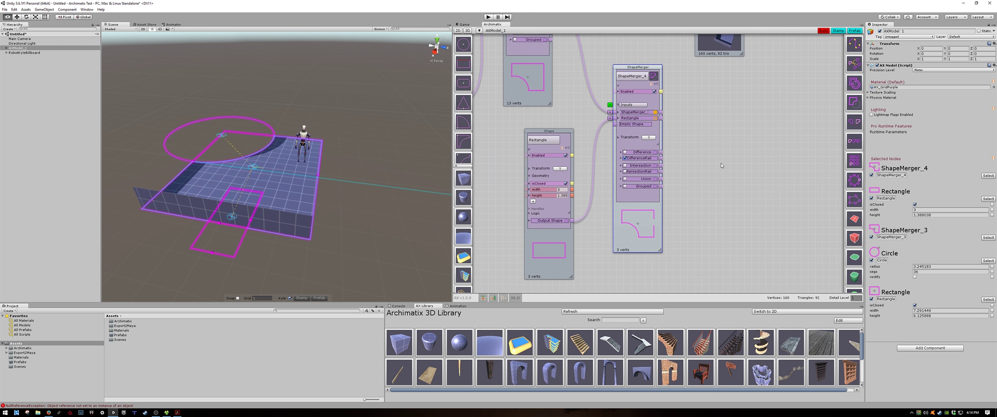
drag(648, 69, 659, 70)
scroll(687, 181, up, 3)
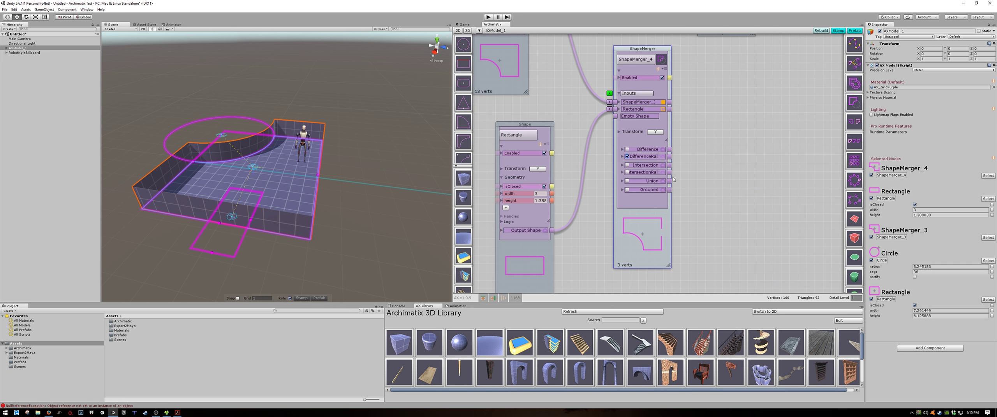
middle_drag(701, 196, 677, 164)
alt+drag(677, 164, 675, 164)
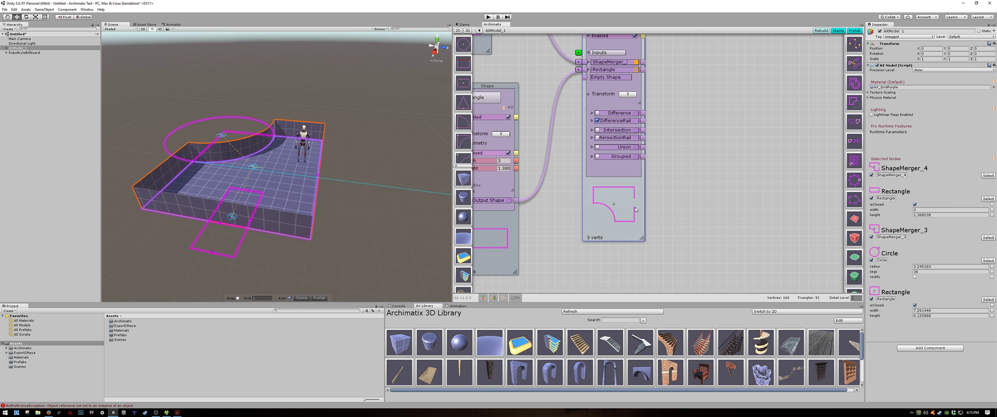
Step: Remove the connection between the first ShapeMerger's Difference output and the Extrude's Plan input
scroll(633, 200, down, 5)
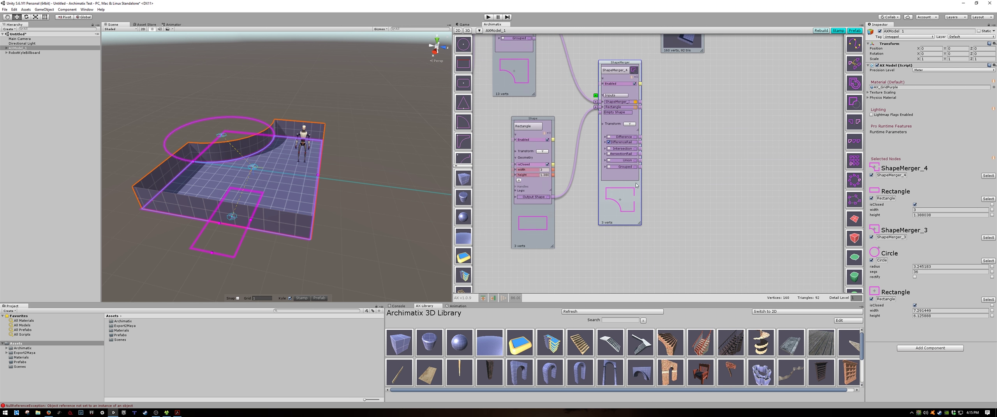
middle_drag(681, 122, 725, 219)
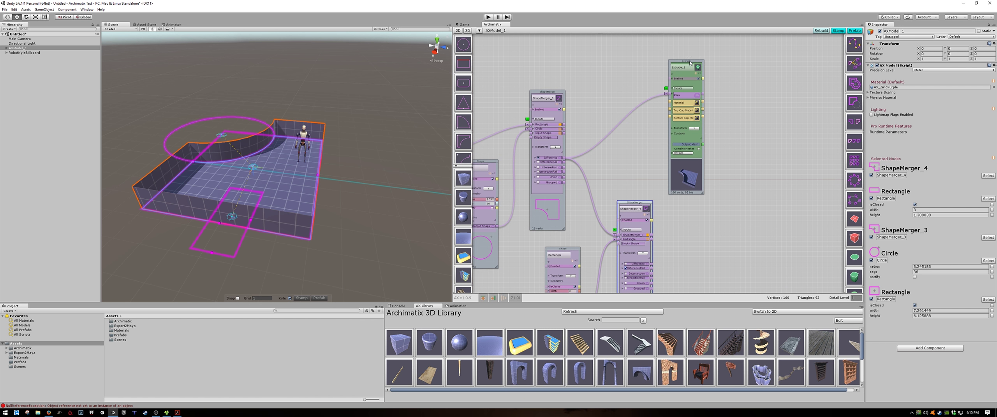
drag(690, 63, 715, 64)
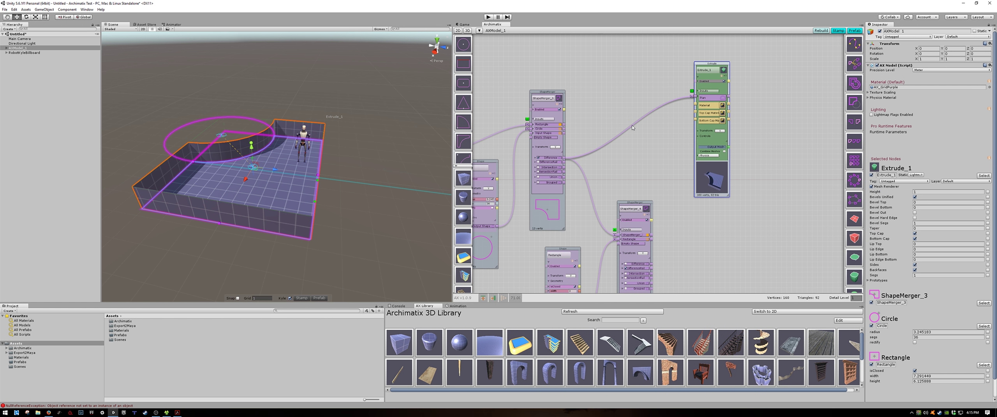
click(632, 128)
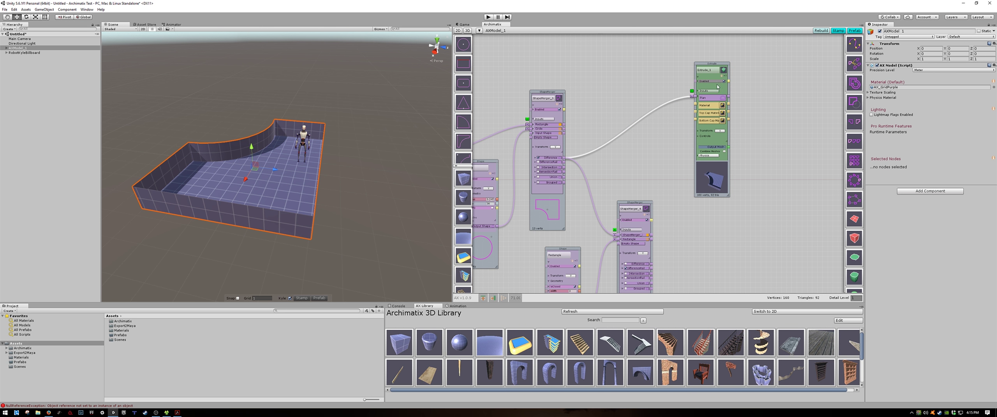
key(Delete)
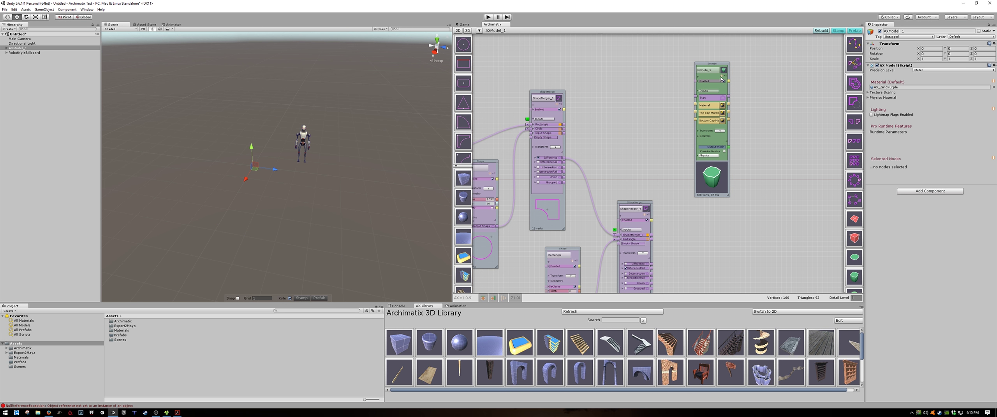
Step: Connect the second ShapeMerger's DifferenceRail output to the Extrude's Plan input and inspect the walls in the scene
drag(638, 203, 623, 140)
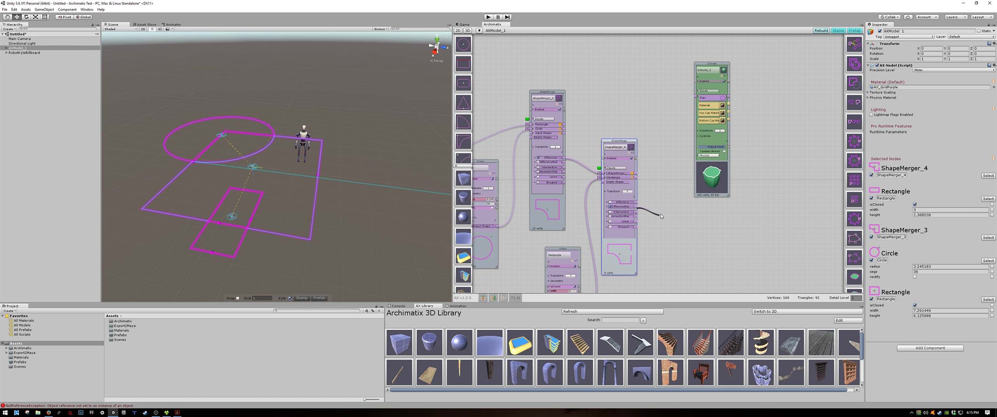
drag(636, 208, 694, 98)
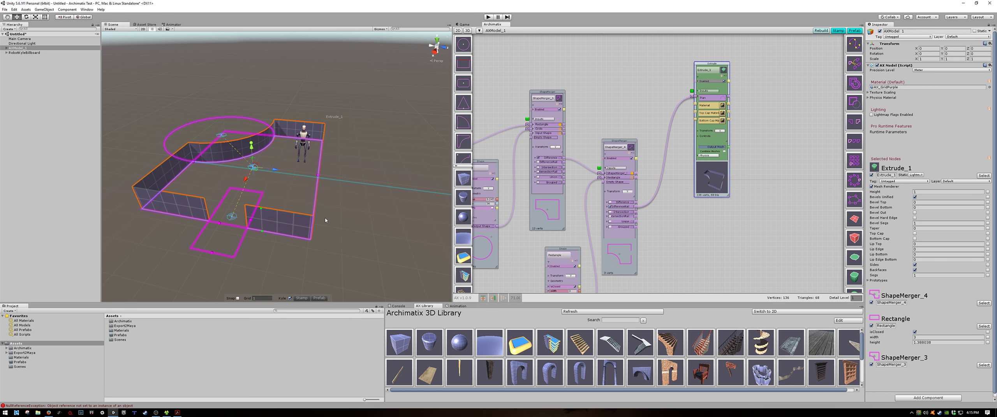
alt+drag(326, 220, 289, 235)
click(376, 216)
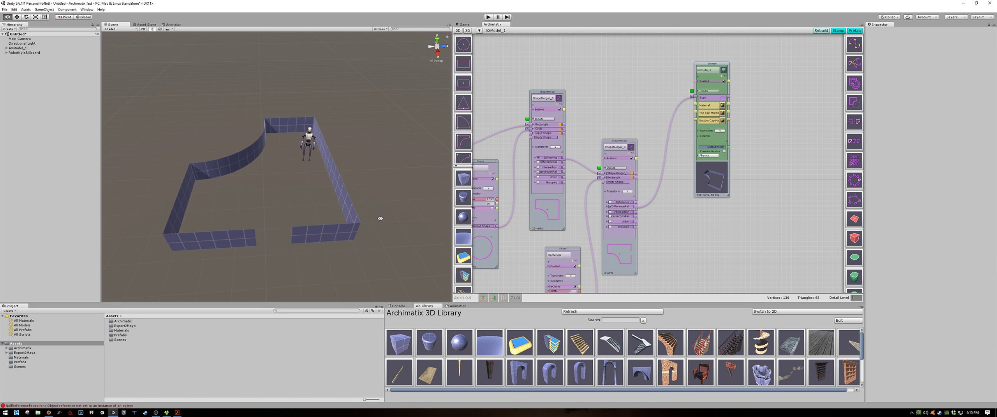
alt+drag(378, 215, 334, 196)
Step: Spread the two ShapeMerger nodes slightly apart in the node graph
drag(621, 142, 642, 150)
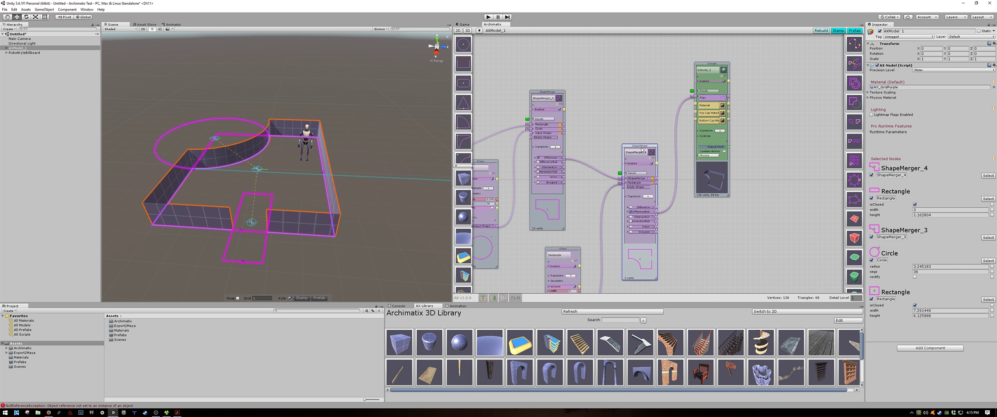
alt+drag(662, 236, 639, 190)
scroll(638, 190, up, 5)
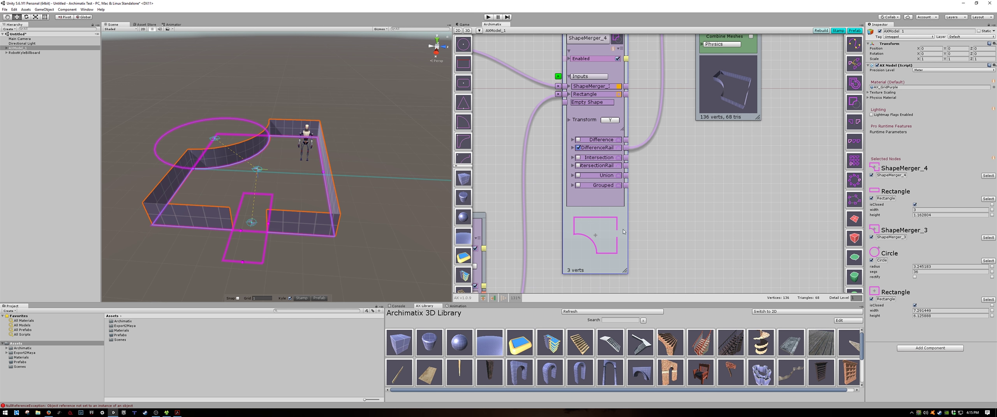
scroll(659, 178, down, 2)
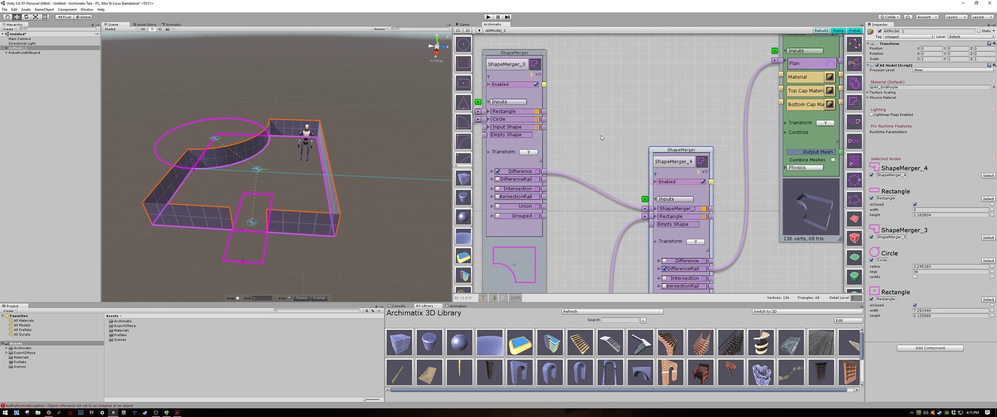
scroll(595, 161, down, 2)
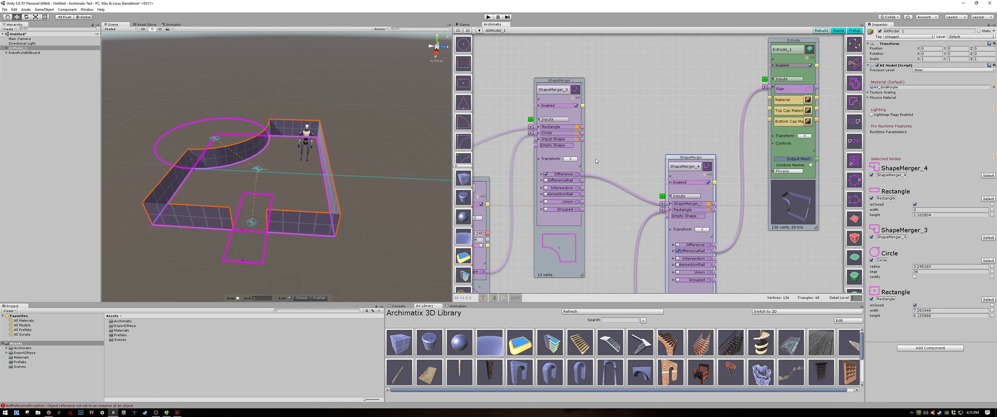
drag(561, 83, 558, 65)
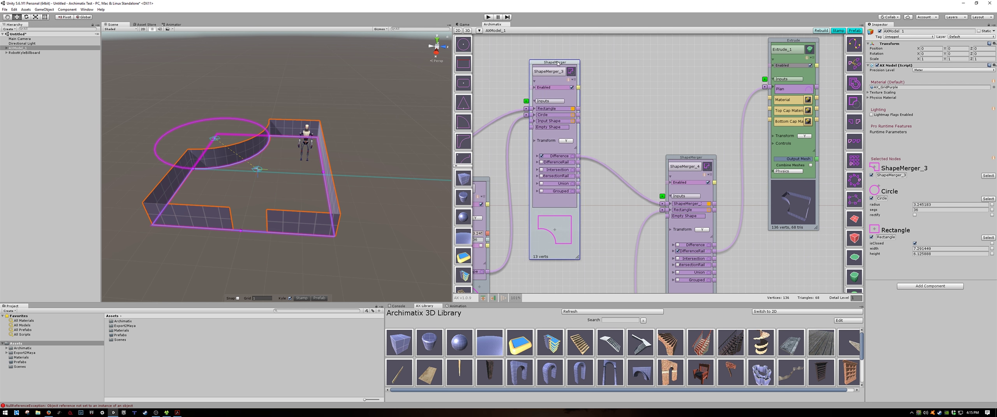
middle_drag(647, 154, 640, 191)
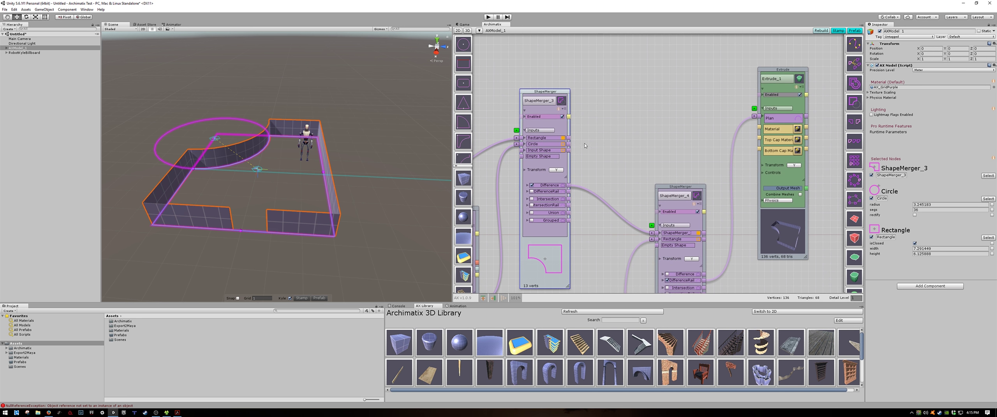
Step: Rename the first ShapeMerger node to "Floor"
double_click(541, 102)
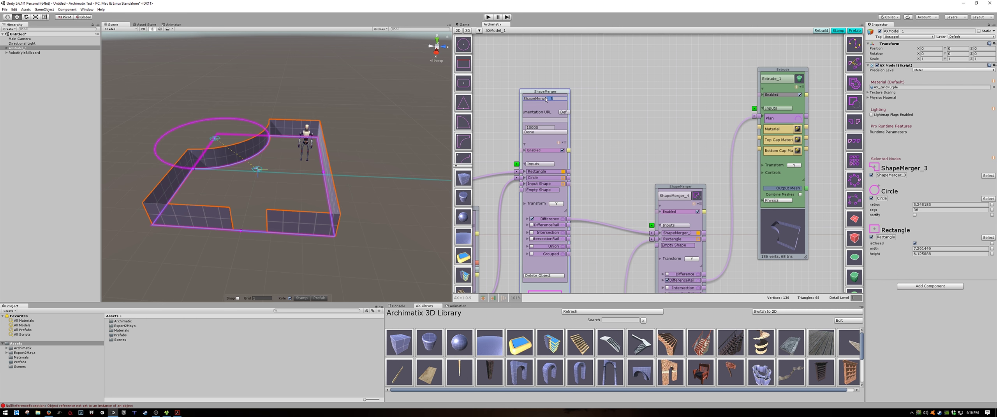
drag(546, 99, 509, 100)
text(Floor)
key(Return)
scroll(607, 132, down, 4)
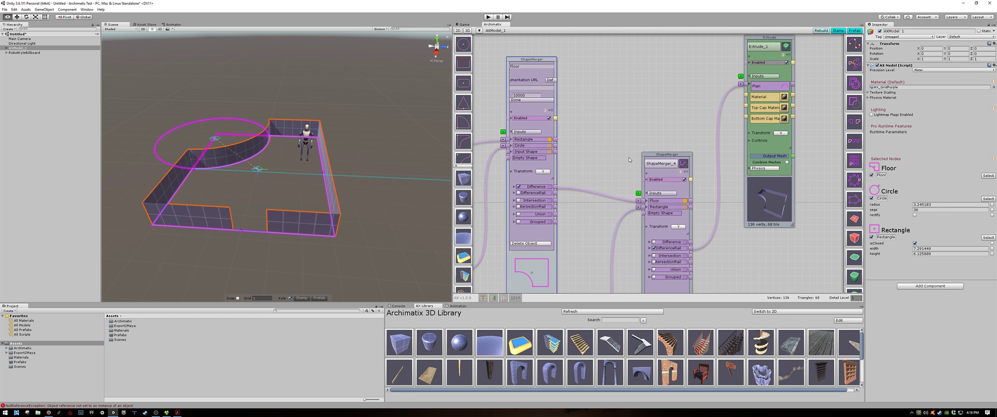
Step: Rename the second ShapeMerger node to "Walls with door"
click(668, 131)
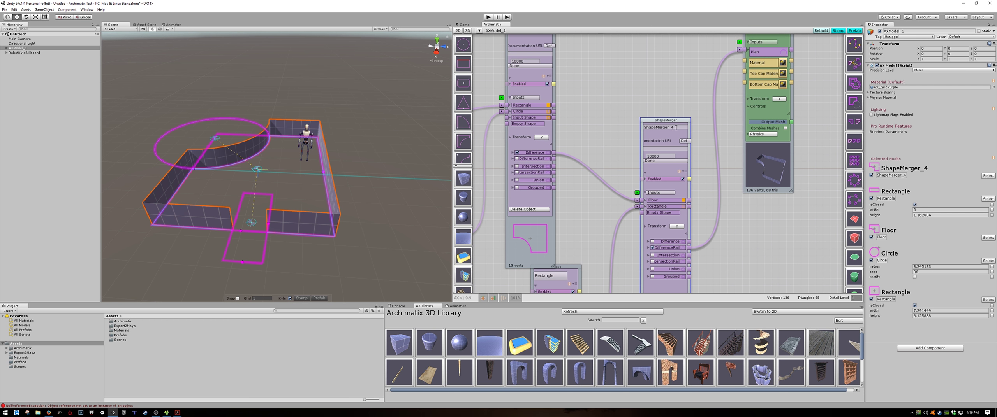
click(653, 127)
text(Walls with door)
key(Return)
scroll(749, 210, down, 3)
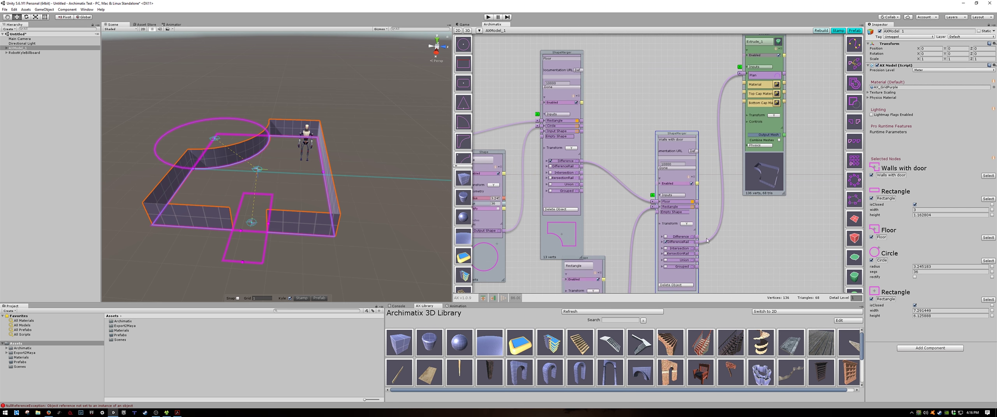
Step: Make room beside the Floor node and add a new Extrude fed by its Difference output
drag(593, 79, 590, 53)
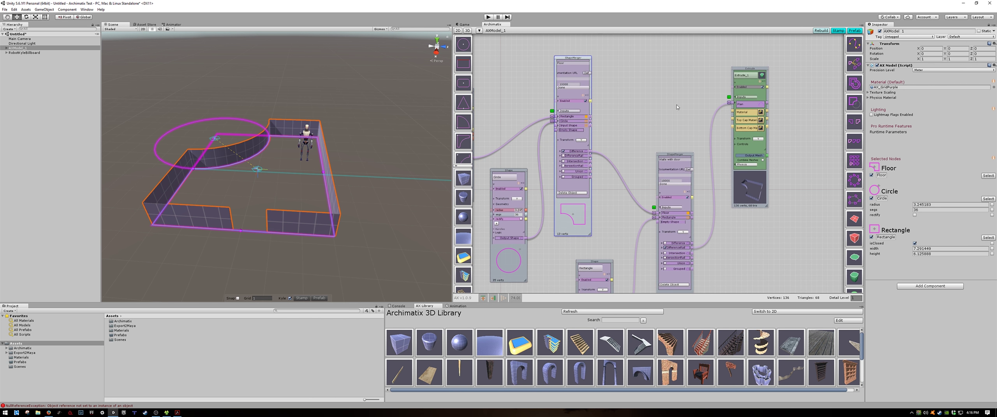
drag(744, 70, 755, 108)
drag(586, 62, 586, 57)
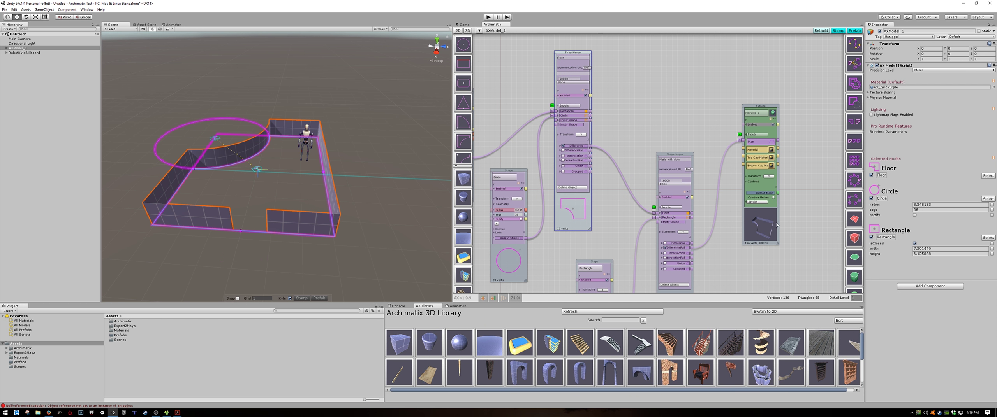
scroll(854, 156, down, 6)
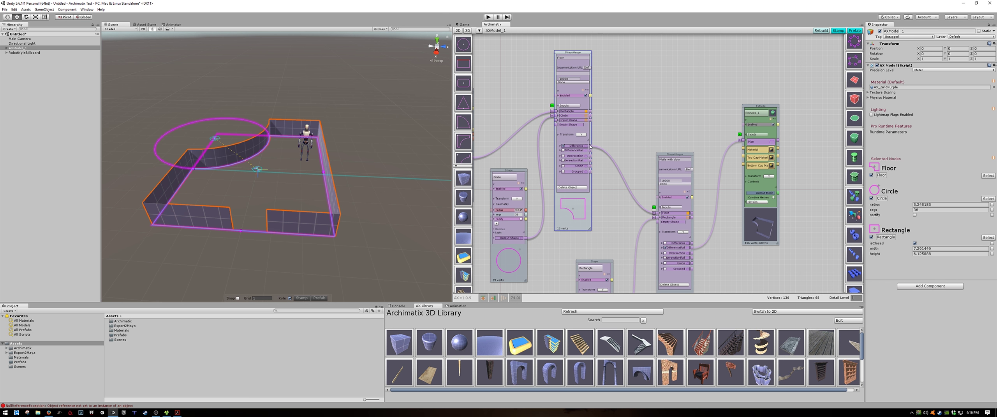
drag(590, 147, 853, 160)
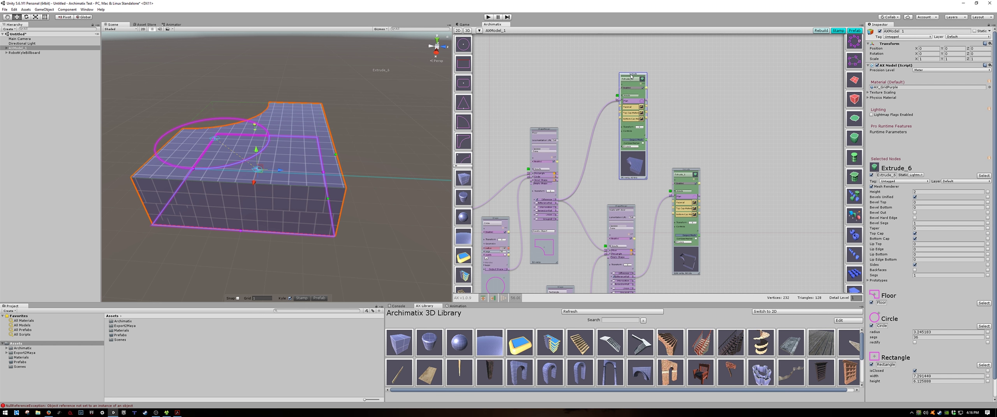
Step: Reduce the new floor Extrude's height to about 0.04 so it forms a thin slab inside the walls
alt+drag(353, 240, 272, 137)
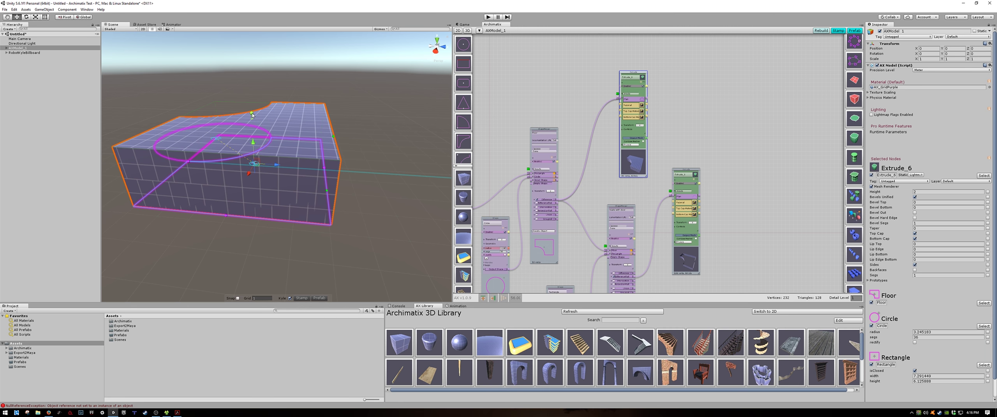
drag(252, 114, 256, 179)
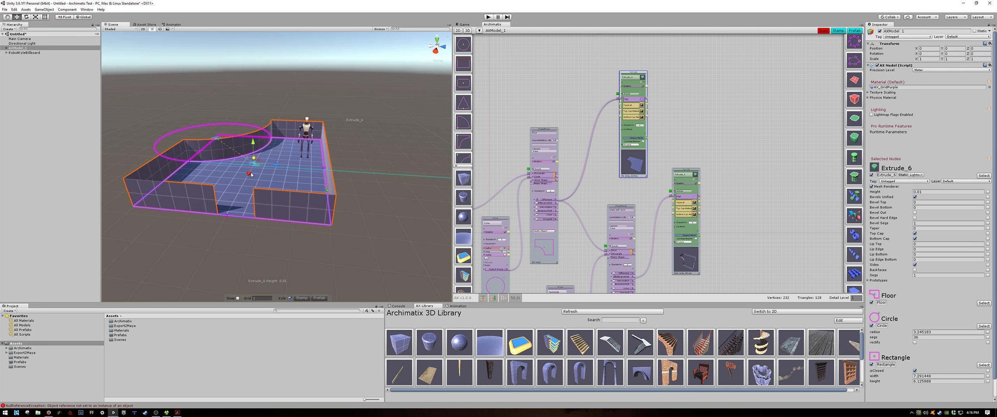
drag(251, 174, 252, 169)
alt+drag(276, 255, 309, 239)
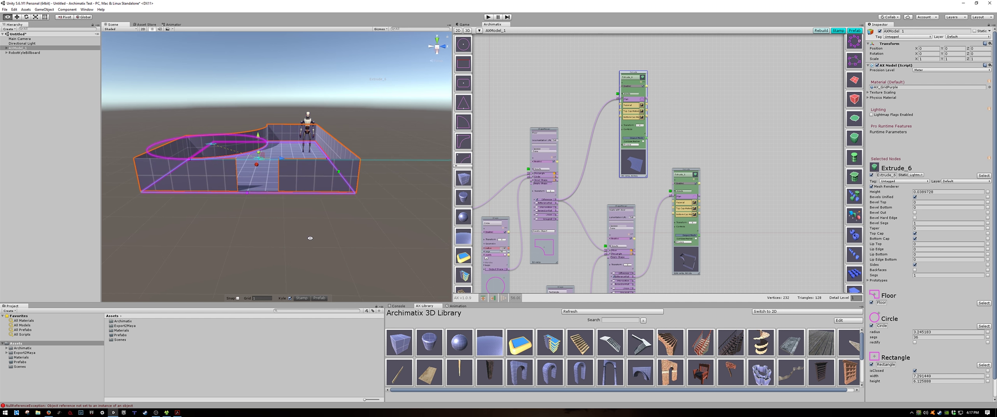
alt+right_drag(349, 258, 392, 241)
alt+drag(393, 240, 353, 255)
alt+right_drag(352, 255, 323, 250)
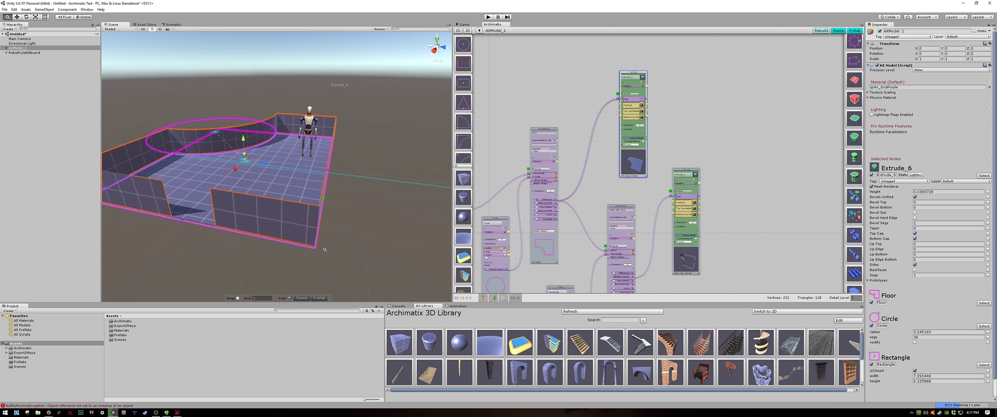
alt+drag(355, 235, 329, 250)
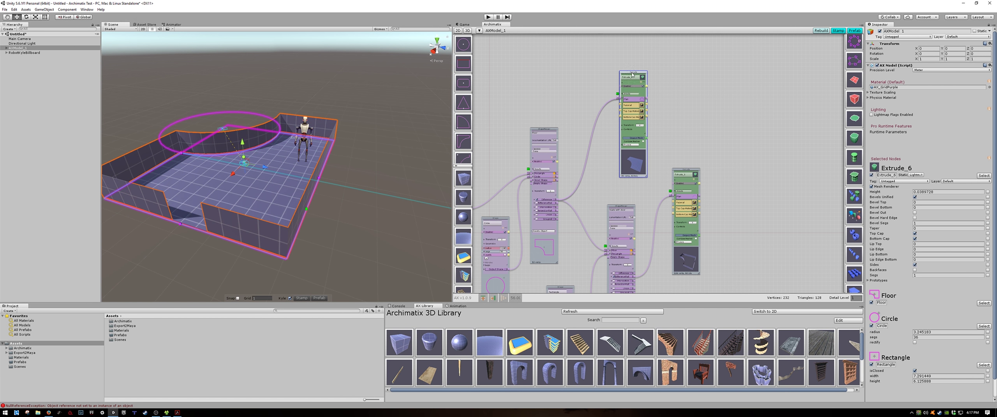
Step: Space the floor and wall Extrude nodes apart in the graph and inspect the unselected model from the front
drag(633, 74, 605, 77)
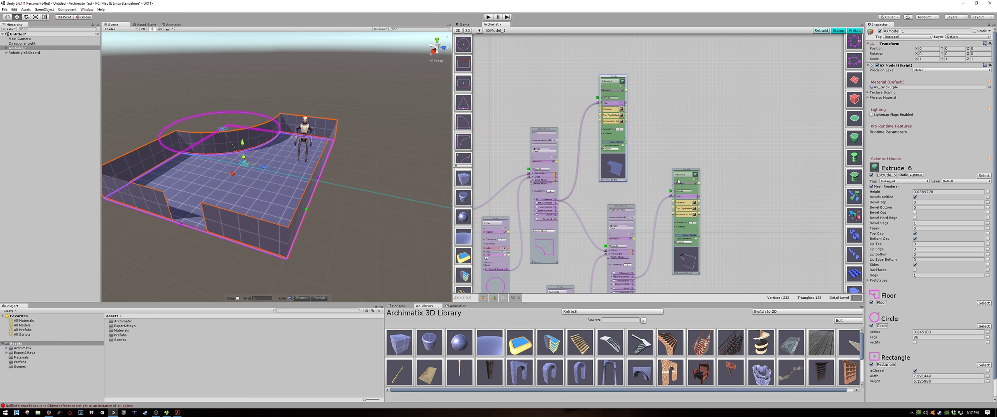
drag(682, 173, 690, 168)
scroll(658, 221, down, 3)
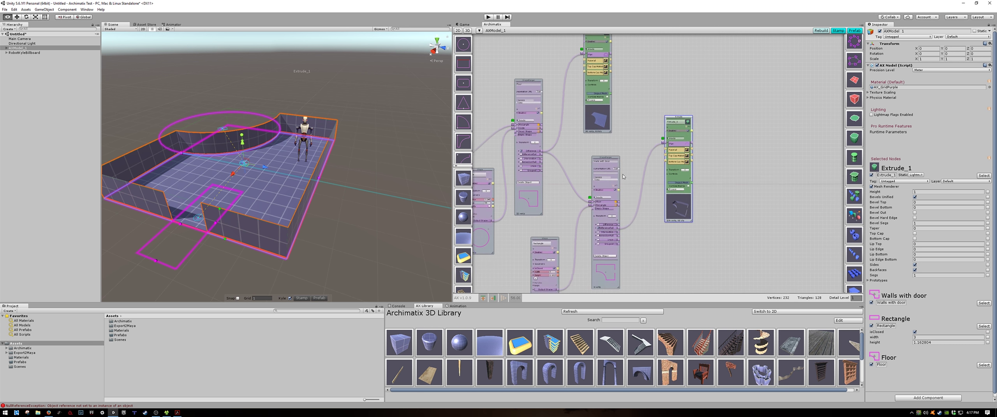
mouse_move(659, 221)
middle_down()
mouse_move(644, 222)
mouse_move(658, 223)
middle_up()
alt+drag(307, 249, 380, 250)
click(363, 238)
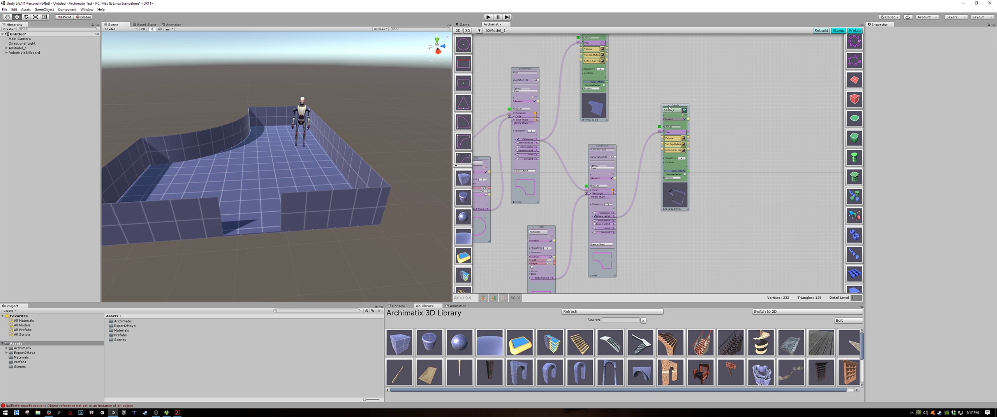
Step: Move the wall Extrude node closer to the Walls with door node
drag(669, 108, 651, 90)
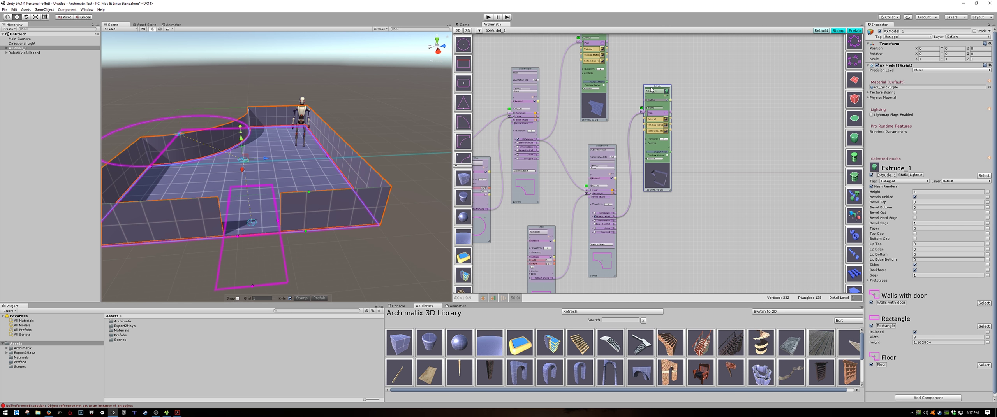
scroll(704, 237, up, 5)
drag(704, 237, 654, 185)
scroll(617, 222, down, 3)
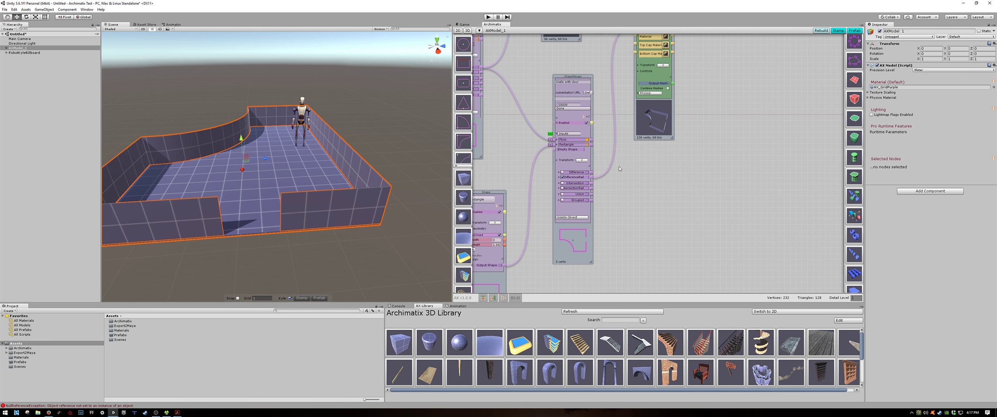
Step: Add a PlanSweep fed by the Walls with door node's Difference Rail output and place it clear of the other nodes
drag(570, 82, 570, 93)
drag(643, 236, 629, 230)
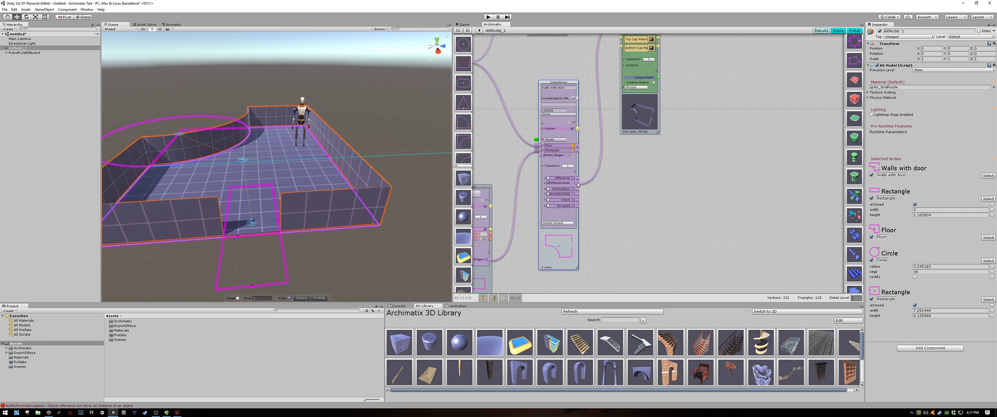
drag(577, 184, 857, 200)
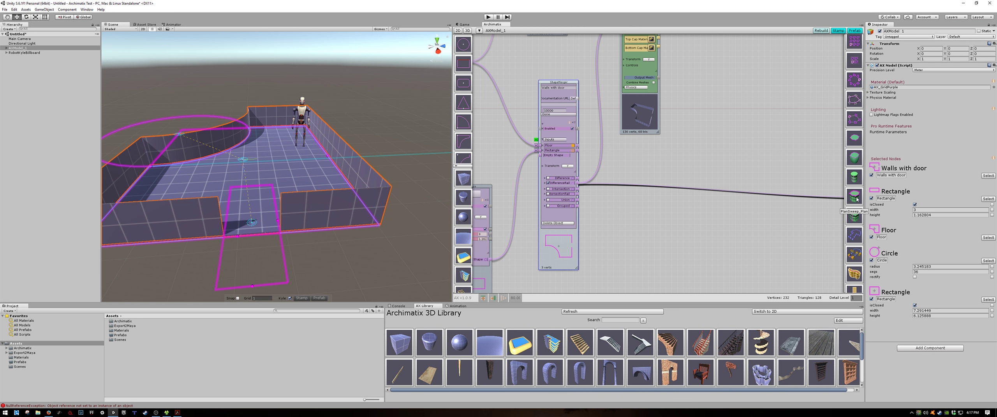
drag(856, 200, 855, 200)
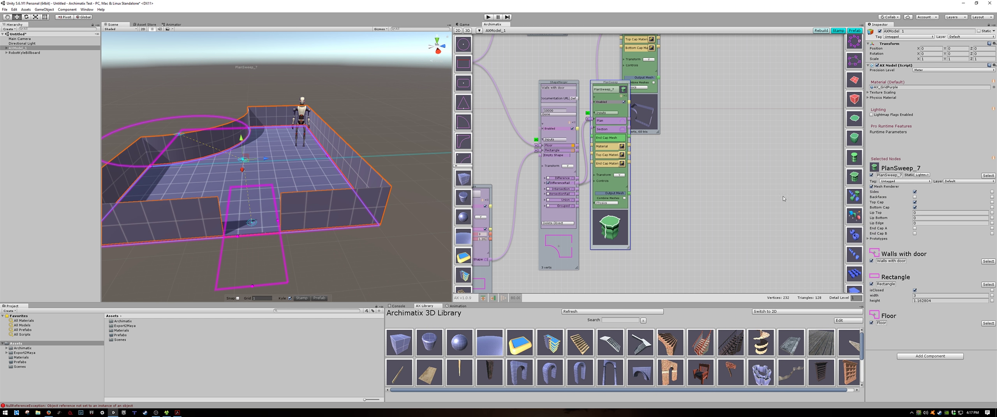
drag(616, 87, 696, 171)
middle_drag(689, 254, 680, 192)
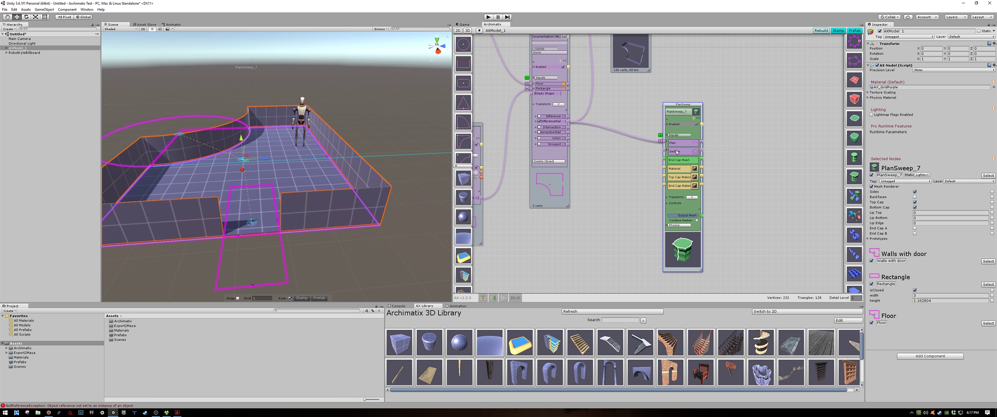
Step: Add a Circle shape beside the PlanSweep and feed its output shape into the PlanSweep's Section input
scroll(676, 152, up, 3)
scroll(708, 165, up, 2)
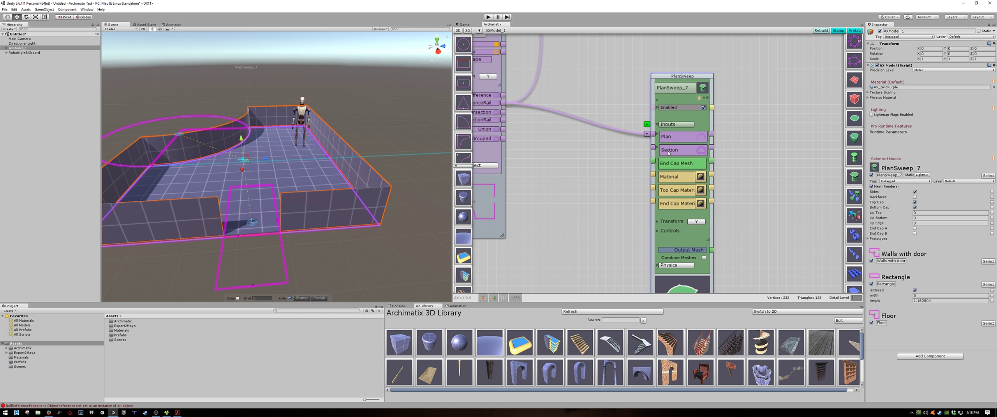
scroll(668, 153, down, 6)
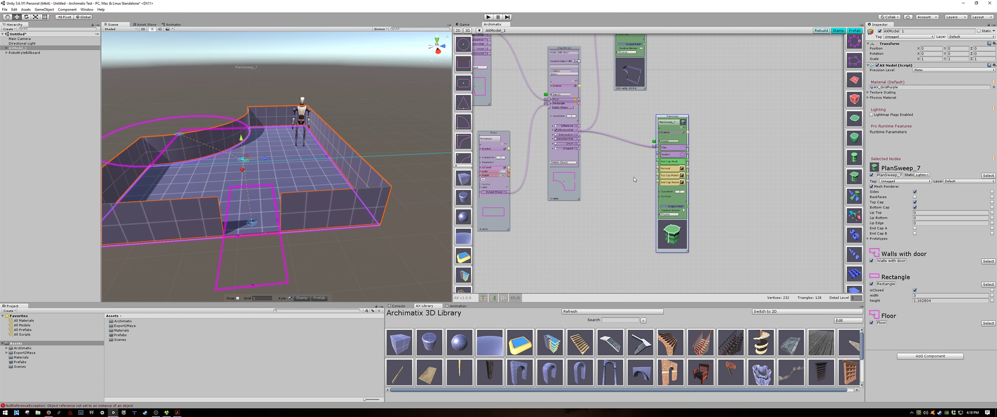
scroll(634, 180, up, 1)
scroll(631, 187, up, 2)
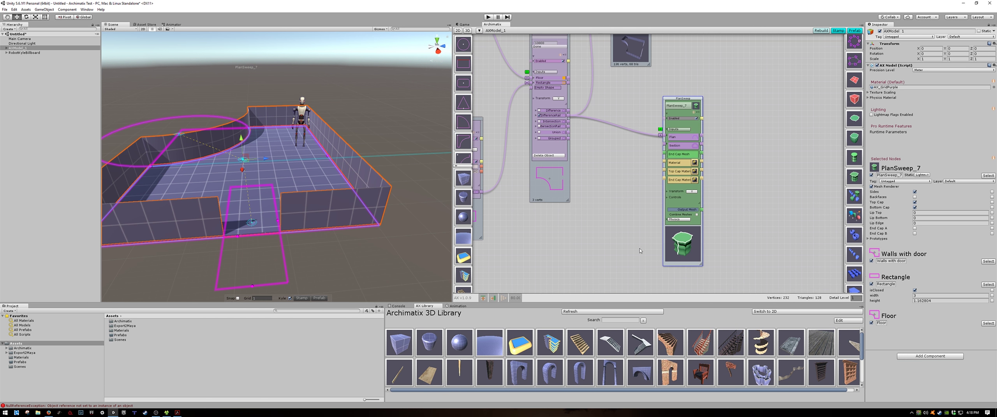
scroll(616, 233, down, 4)
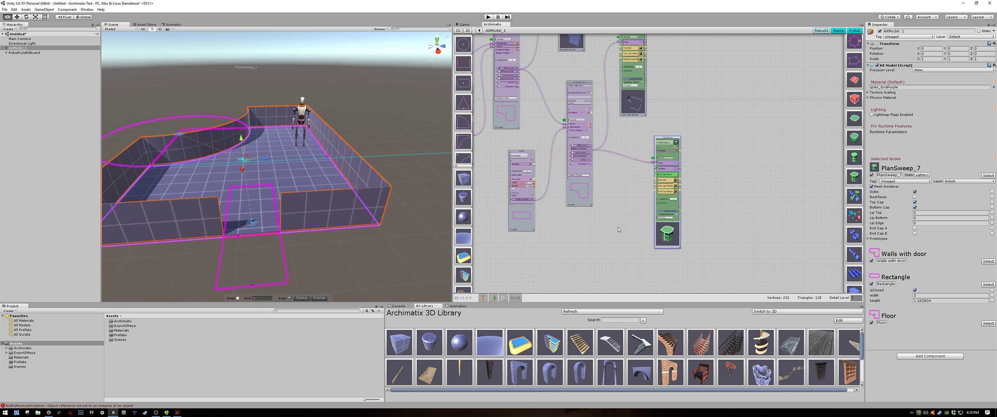
click(464, 46)
drag(691, 128, 624, 181)
scroll(623, 181, up, 5)
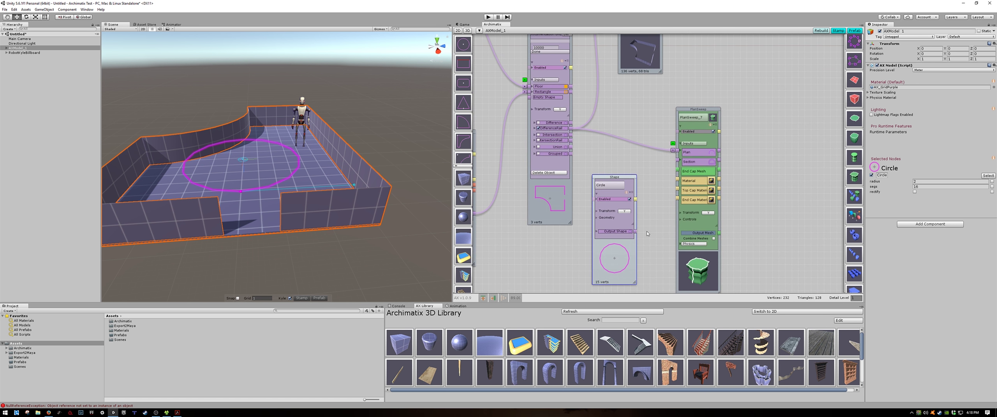
drag(636, 233, 676, 162)
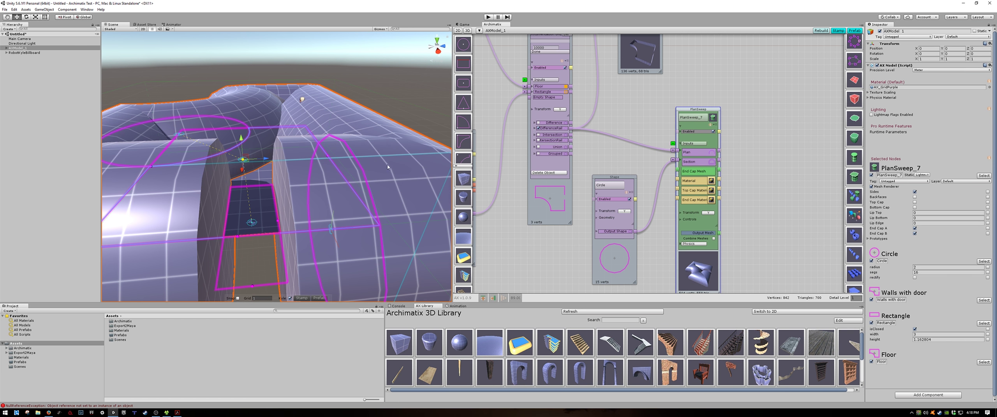
Step: Reduce the section circle's radius to about 0.108 so the sweep becomes a slim tube along the walls
scroll(387, 167, down, 5)
alt+drag(385, 169, 259, 138)
scroll(362, 256, up, 3)
scroll(331, 187, up, 4)
alt+drag(340, 194, 281, 182)
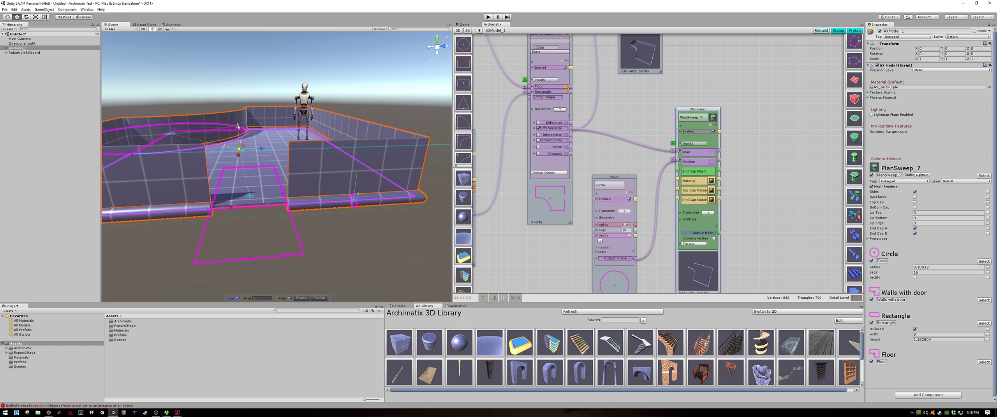
Step: Raise the swept tube from the floor to the top edge of the walls
drag(238, 127, 238, 95)
alt+drag(273, 154, 330, 187)
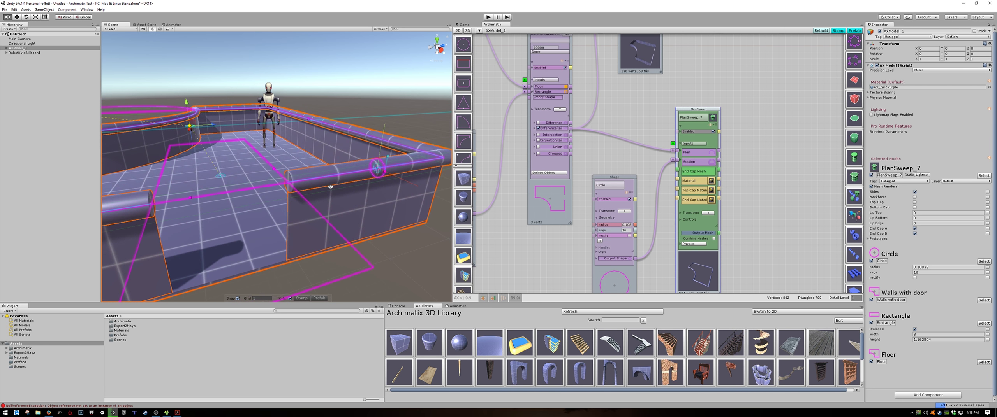
middle_drag(330, 187, 372, 175)
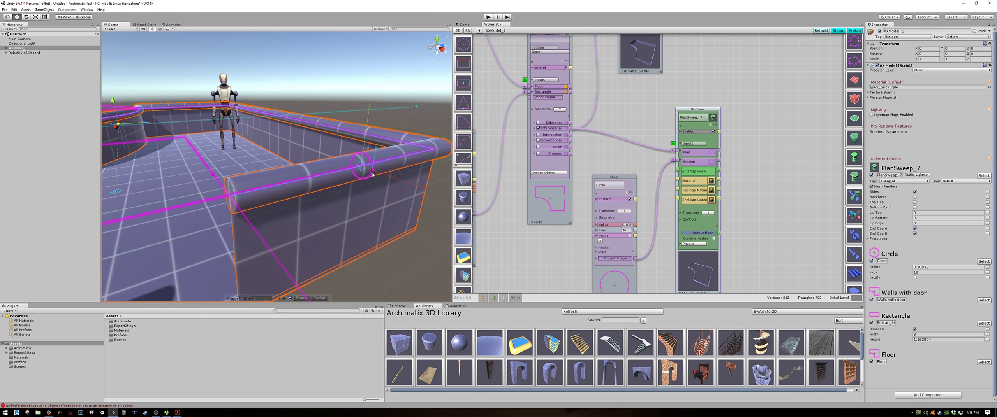
Step: Shrink the section circle's radius to about 0.024 to turn the tube into a thin handrail
drag(372, 172, 356, 165)
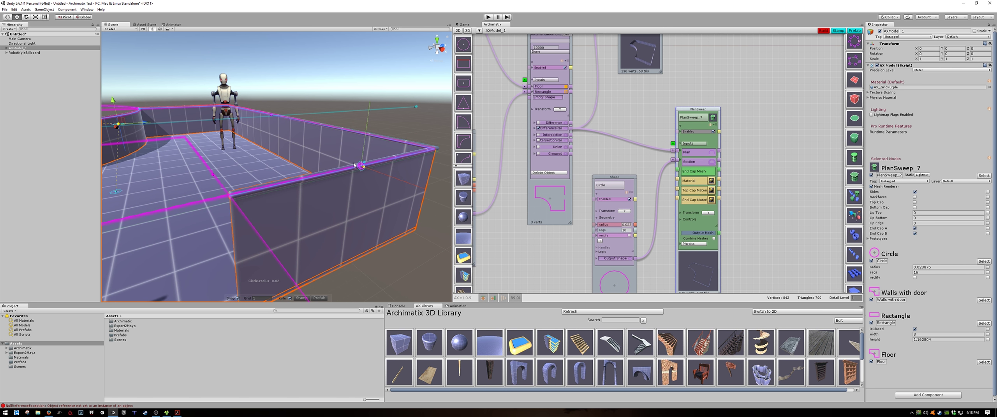
Step: Deselect the model and examine the thin rail, walls and door opening from several angles and distances
click(400, 254)
scroll(356, 224, down, 3)
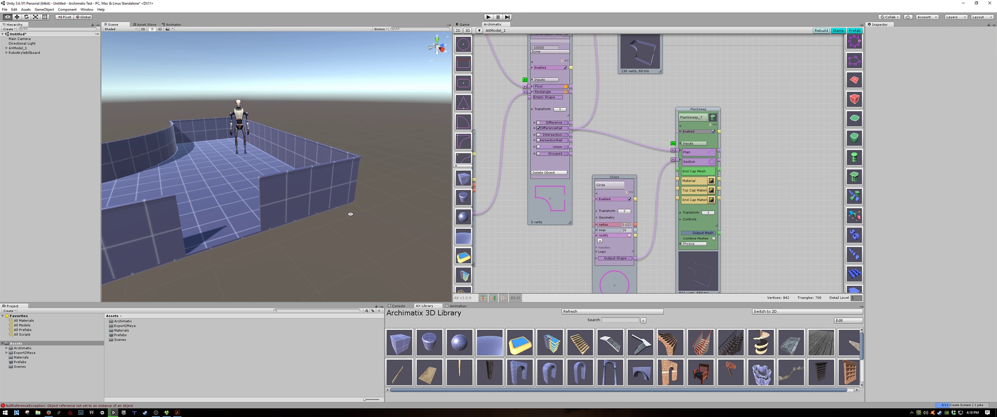
alt+drag(350, 215, 283, 213)
middle_drag(283, 214, 349, 199)
scroll(349, 199, down, 3)
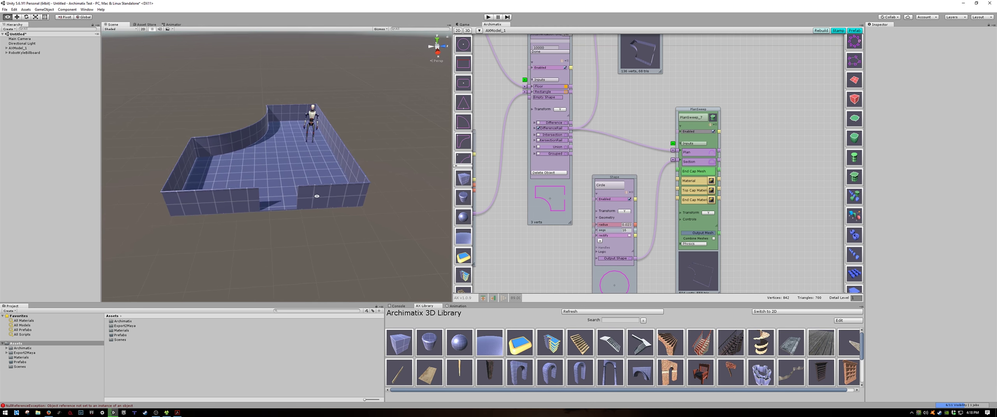
alt+drag(316, 196, 302, 173)
scroll(316, 201, down, 4)
scroll(308, 204, up, 4)
alt+right_drag(302, 172, 333, 182)
alt+middle_drag(333, 181, 301, 178)
alt+drag(301, 178, 307, 182)
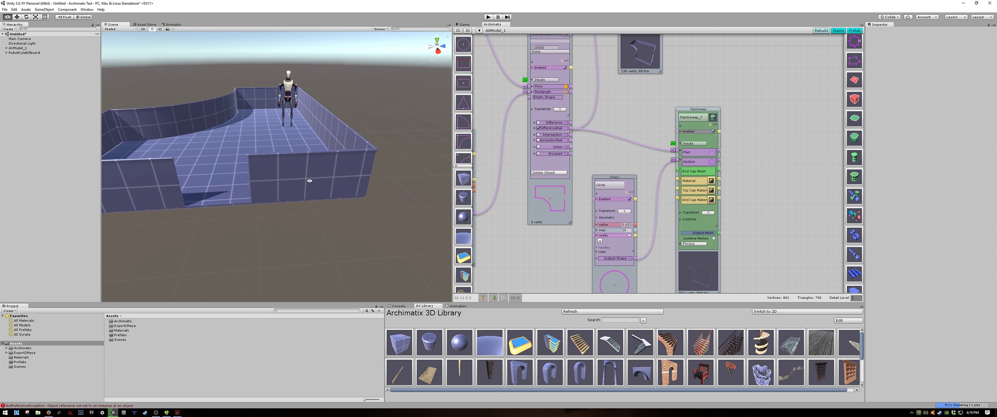
alt+middle_drag(313, 201, 345, 202)
alt+right_drag(345, 203, 278, 203)
alt+drag(278, 203, 297, 198)
Step: Move the PlanSweep node farther from the Walls with door and Circle nodes in the graph
drag(697, 108, 739, 86)
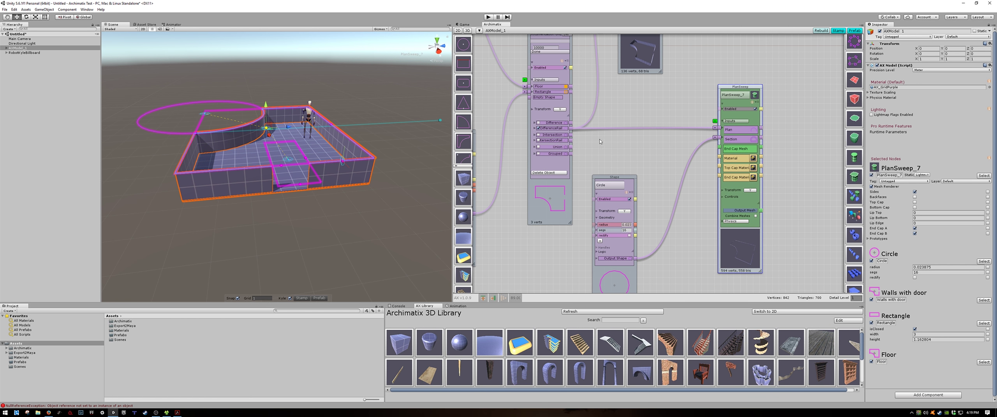
scroll(746, 162, up, 3)
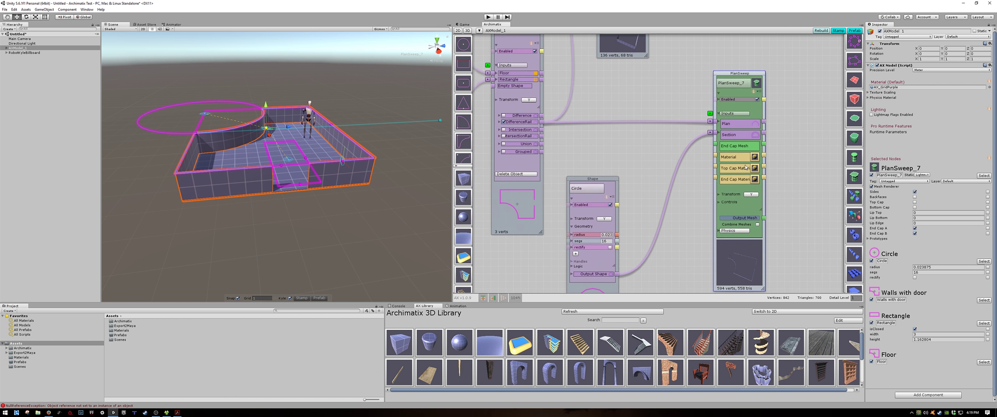
scroll(711, 157, down, 3)
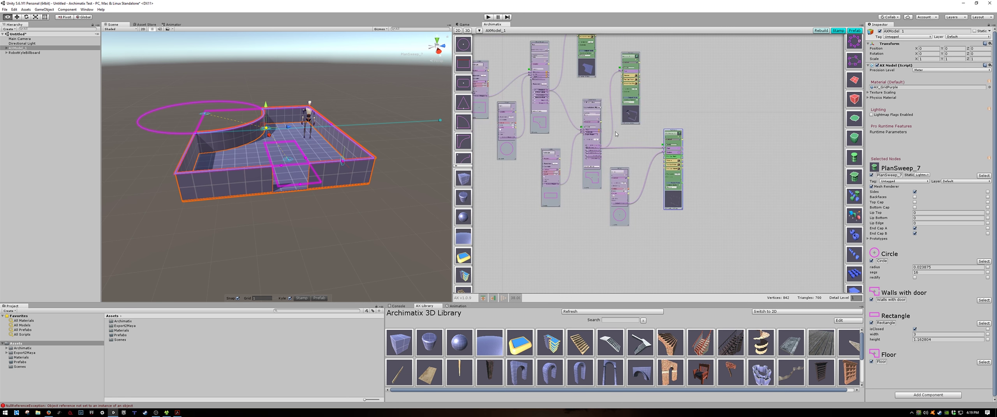
Step: Add a MaterialTool to the floor Extrude's Material input, place it beside the Extrude and assign AX_Concrete
alt+drag(721, 43, 677, 186)
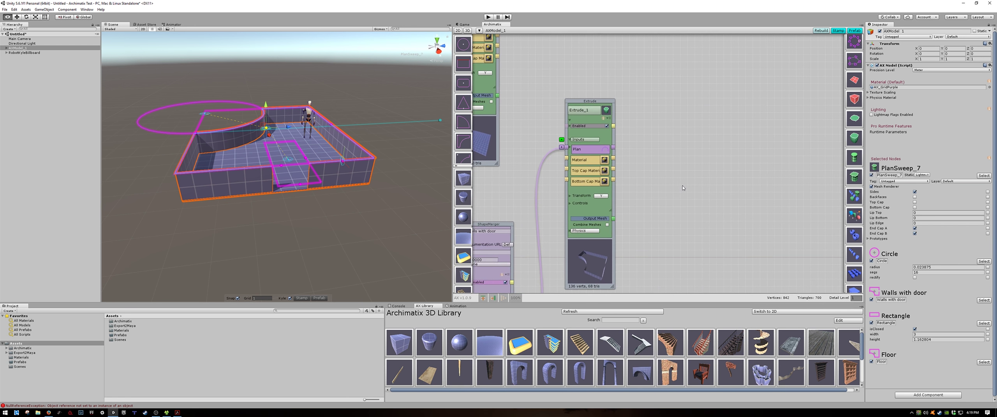
alt+drag(537, 52, 648, 120)
scroll(648, 119, up, 3)
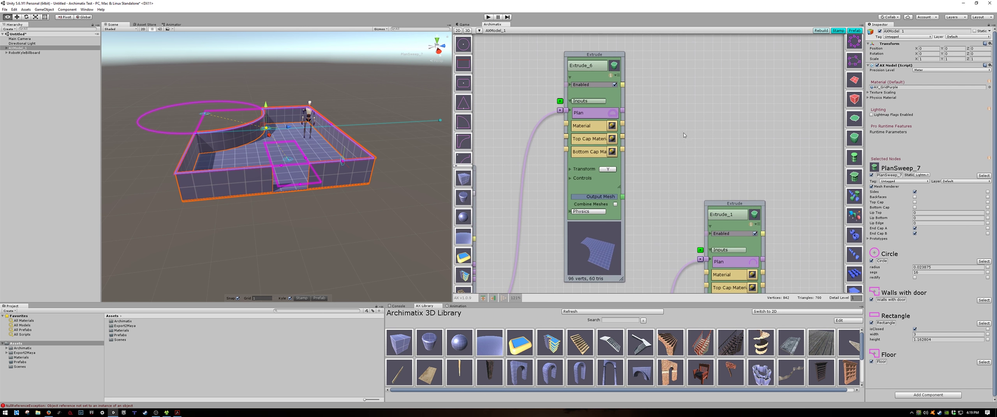
click(612, 127)
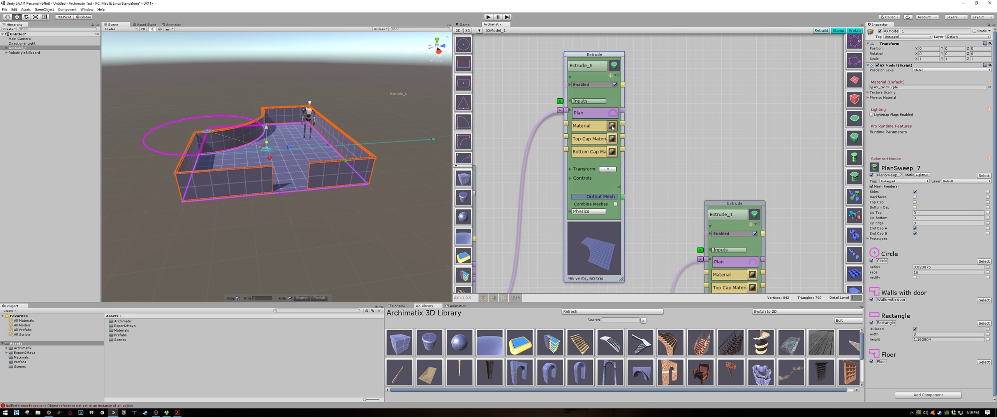
drag(501, 73, 495, 51)
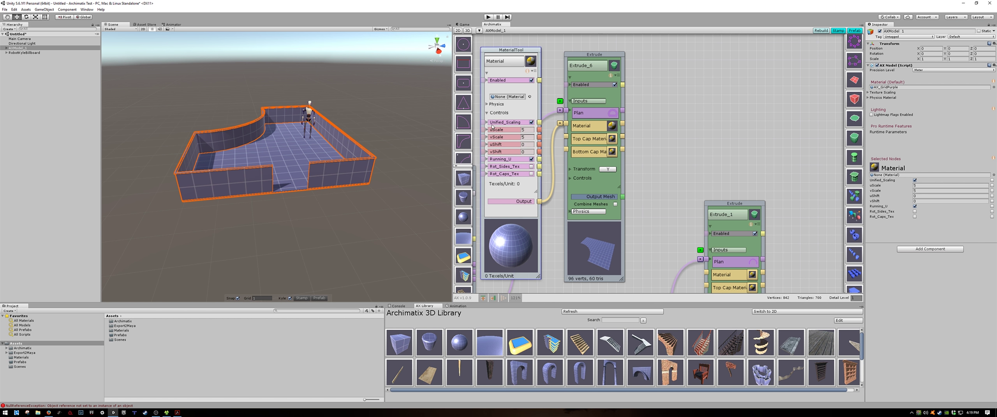
click(529, 97)
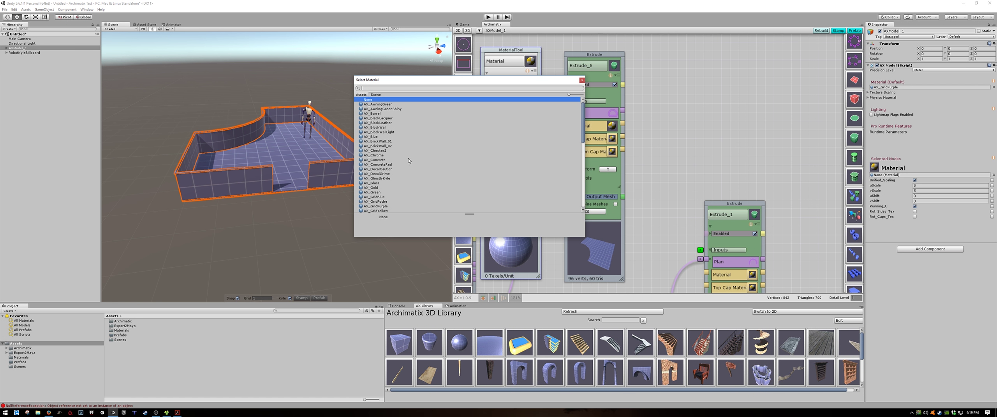
click(374, 160)
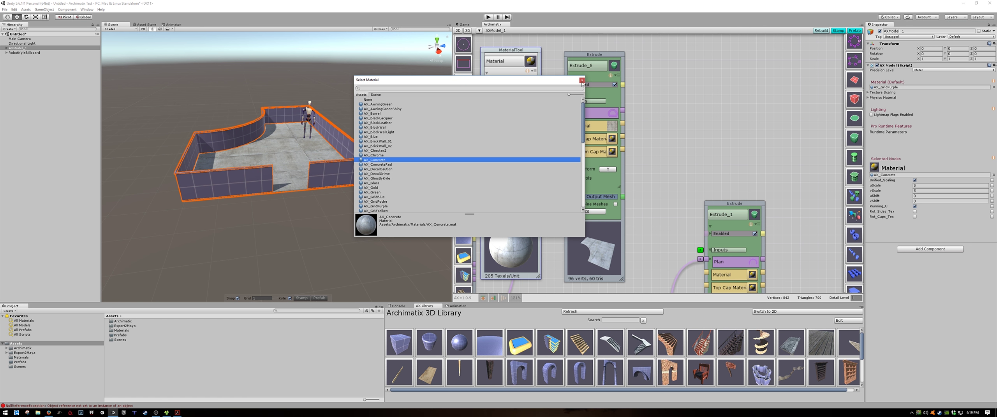
click(581, 81)
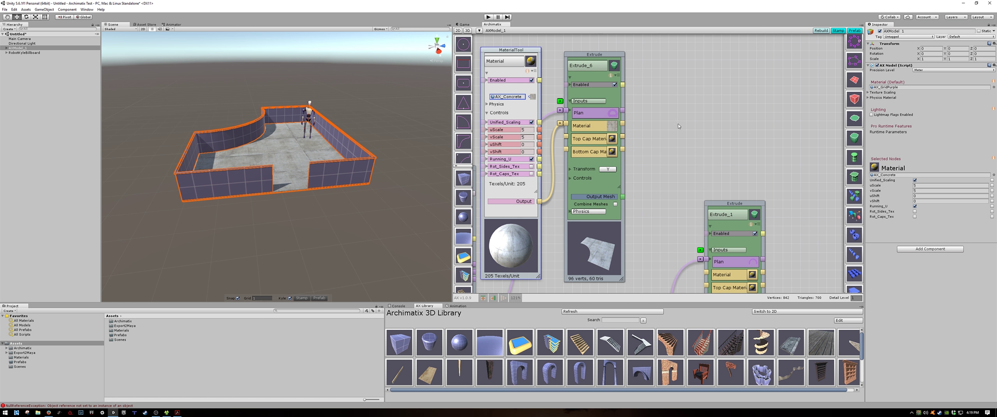
Step: Add a MaterialTool to the wall Extrude's Material input, assign AX_Railing and move it clear of the Extrude node
scroll(678, 126, down, 2)
alt+drag(678, 126, 593, 118)
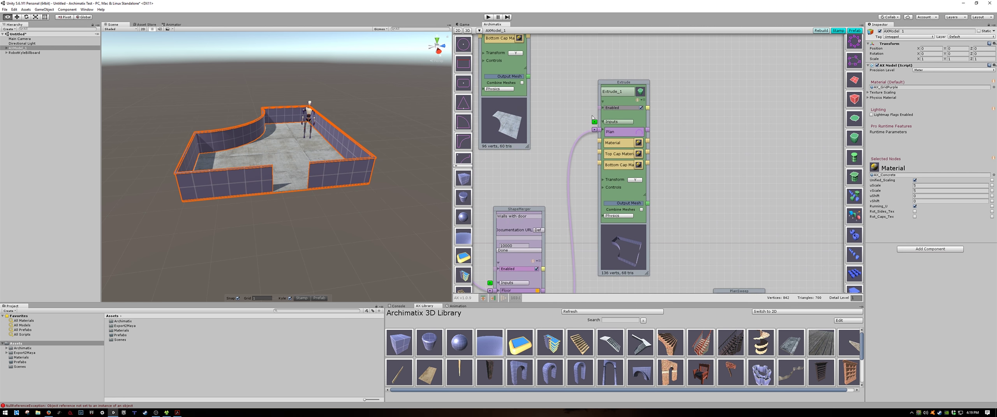
scroll(592, 118, up, 3)
scroll(681, 201, up, 1)
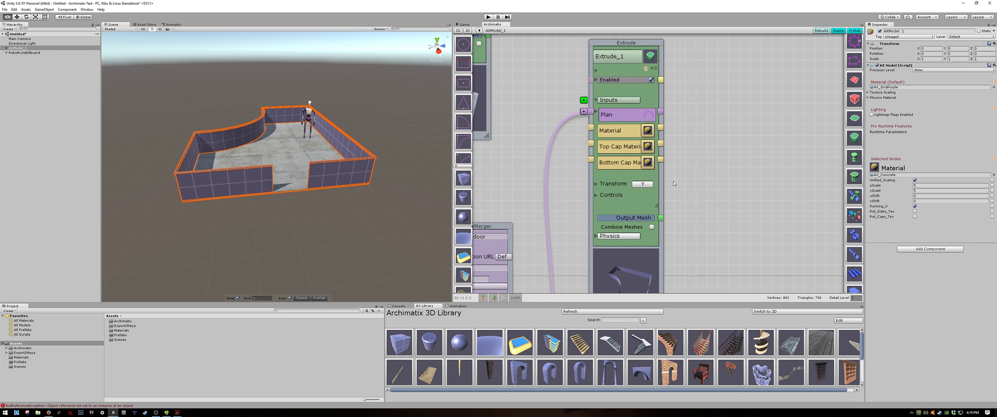
click(645, 125)
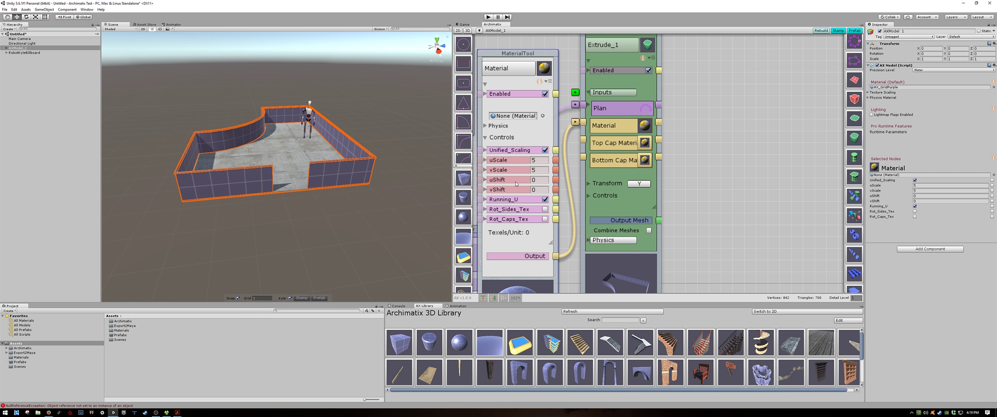
click(542, 116)
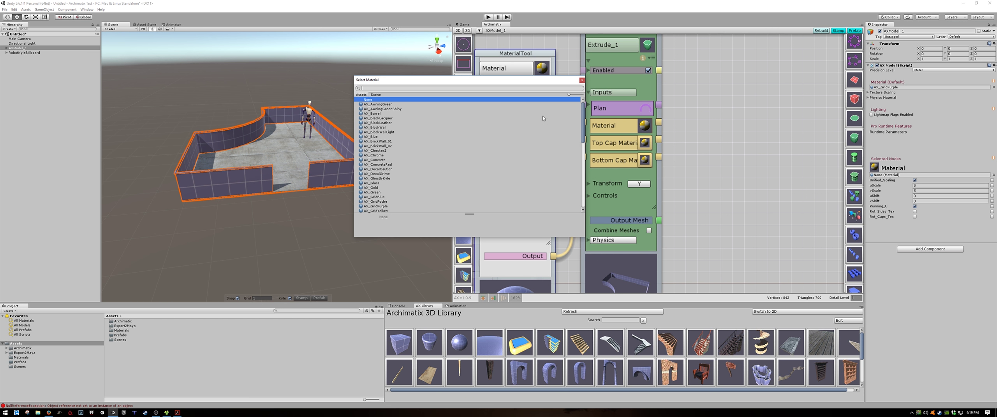
scroll(382, 180, down, 5)
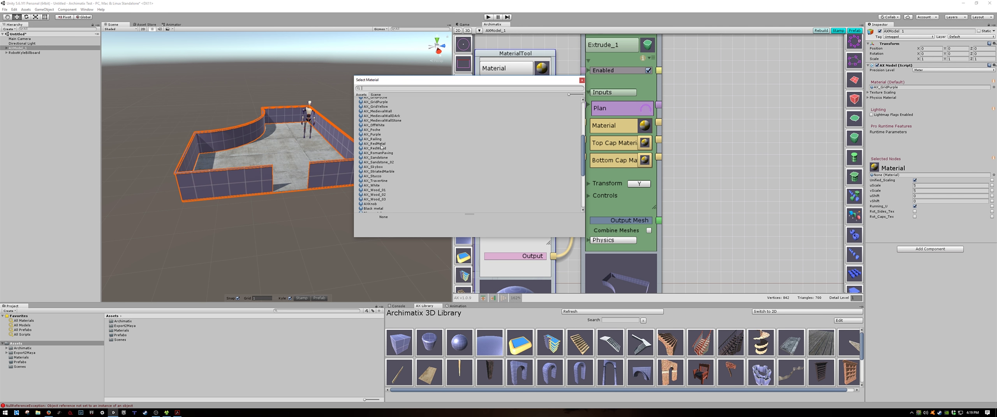
click(374, 139)
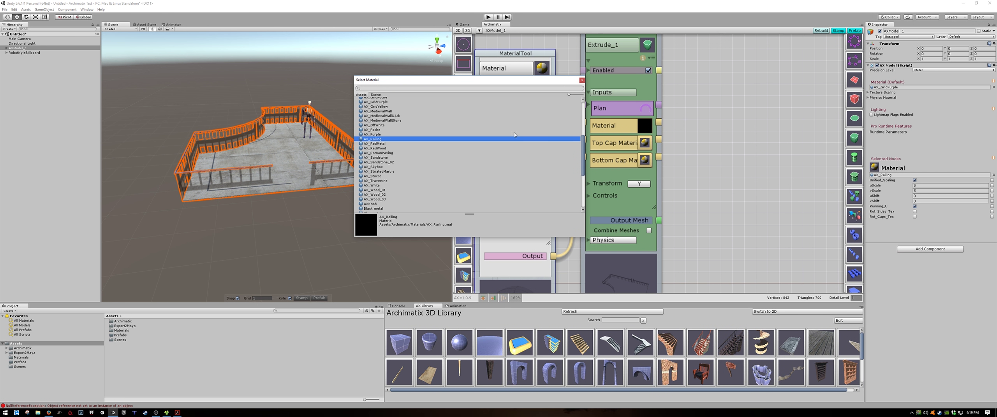
click(581, 81)
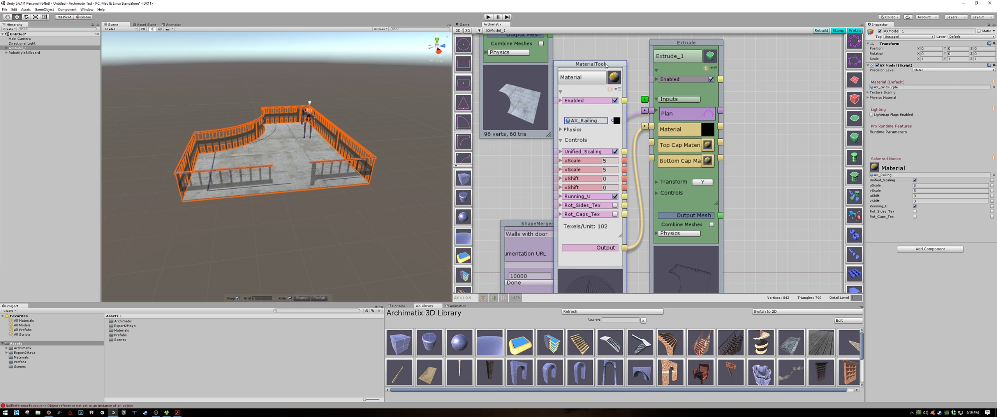
drag(606, 65, 579, 55)
alt+drag(327, 218, 373, 196)
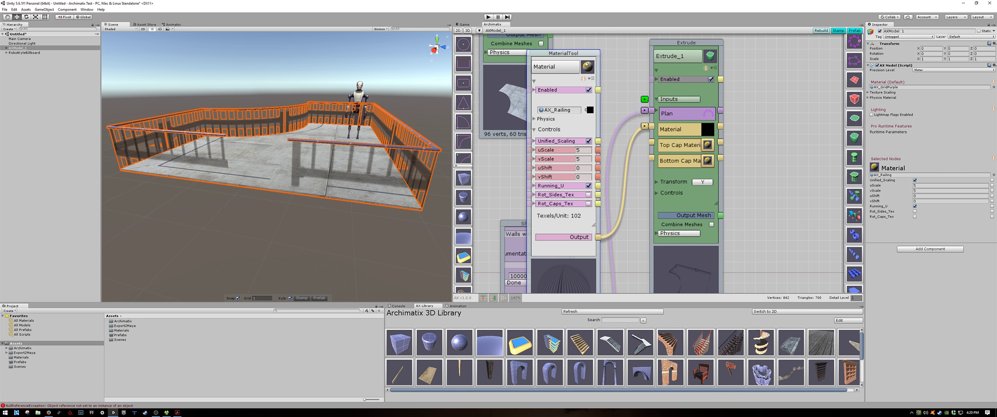
Step: Set the AX_Railing material's unified uScale and vScale to 1, then deselect the model
click(581, 151)
text(1)
alt+drag(288, 222, 387, 233)
click(328, 235)
Step: Add a MaterialTool to the PlanSweep's Material input and assign the Black metal material to it
scroll(703, 184, down, 6)
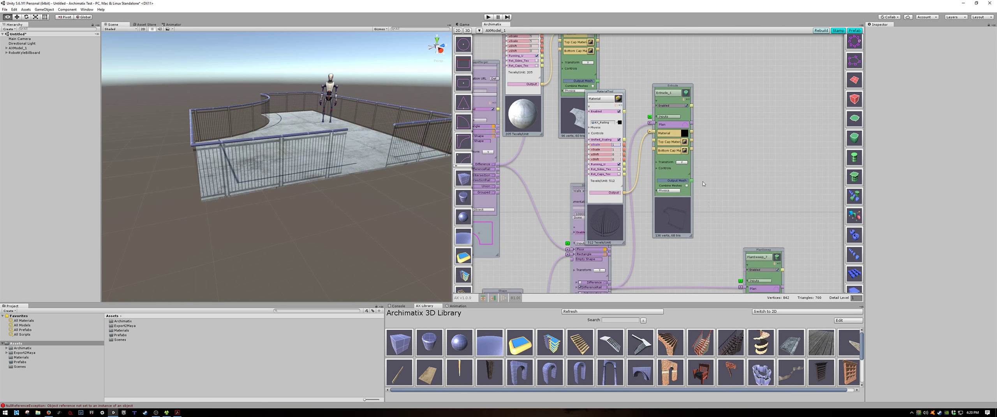
middle_drag(703, 184, 654, 106)
middle_drag(649, 195, 623, 183)
scroll(681, 207, up, 6)
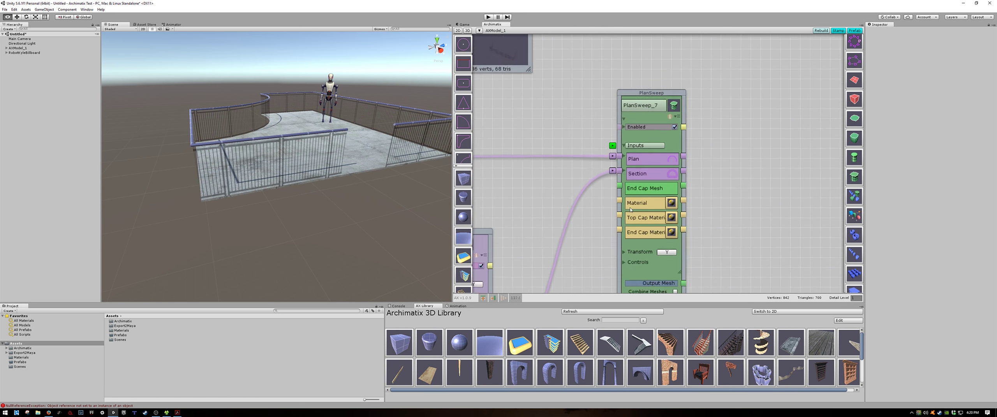
click(684, 206)
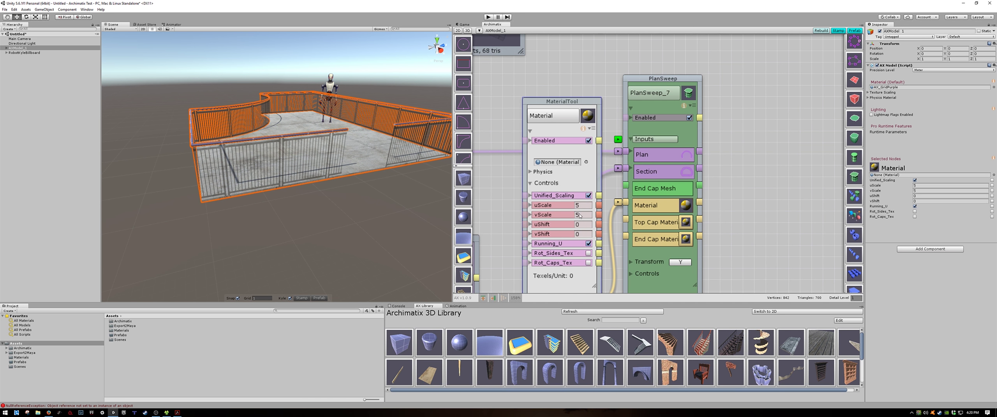
click(587, 163)
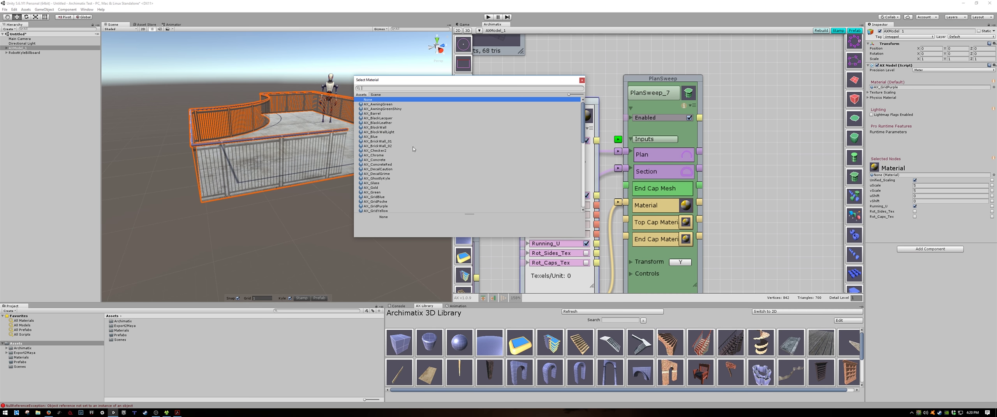
scroll(392, 158, down, 5)
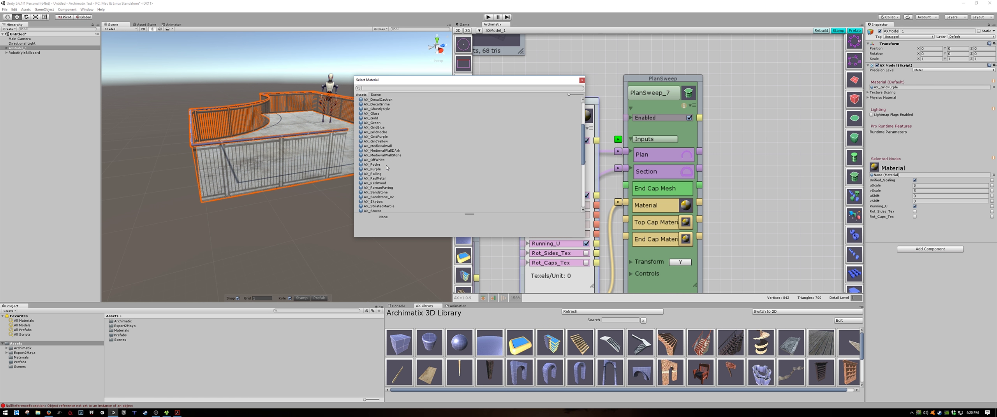
scroll(386, 168, down, 3)
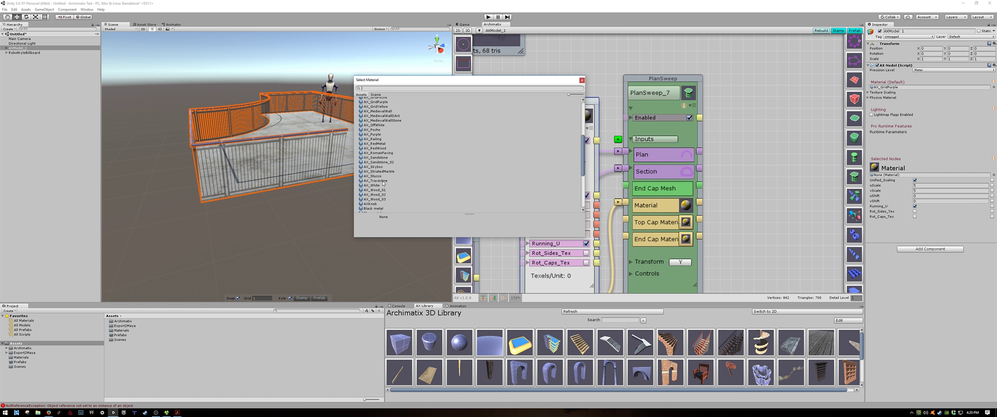
scroll(381, 186, down, 3)
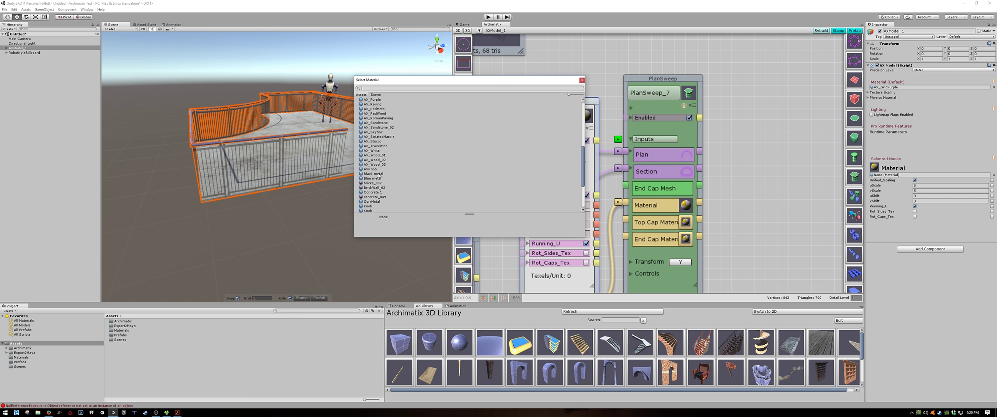
click(379, 176)
click(582, 80)
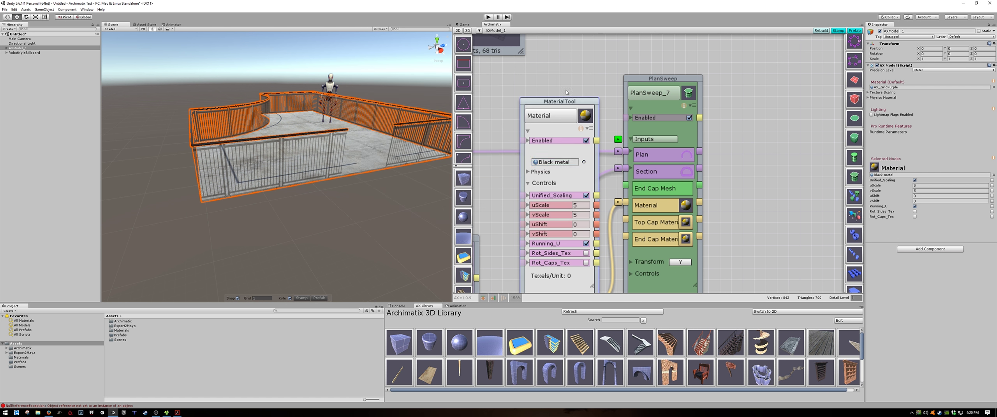
Step: Select the PlanSweep handrail in the scene, try shifting it vertically with its move handle, and deselect the model
alt+drag(273, 195, 378, 156)
scroll(396, 222, down, 8)
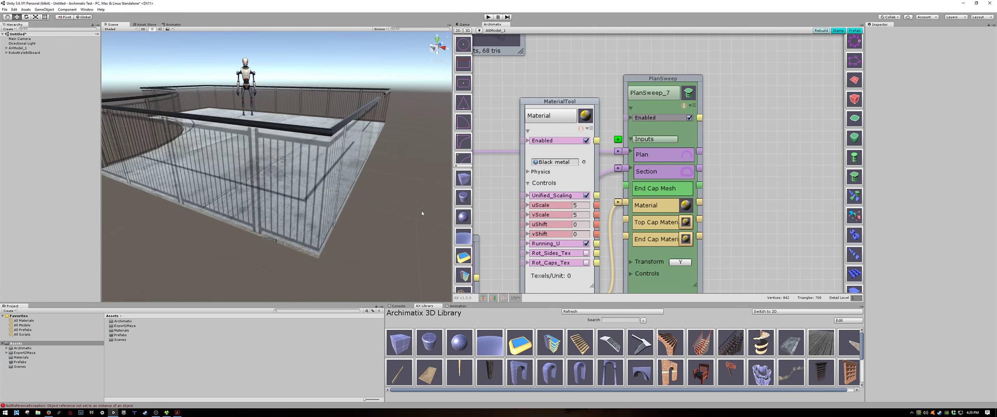
alt+drag(396, 223, 272, 218)
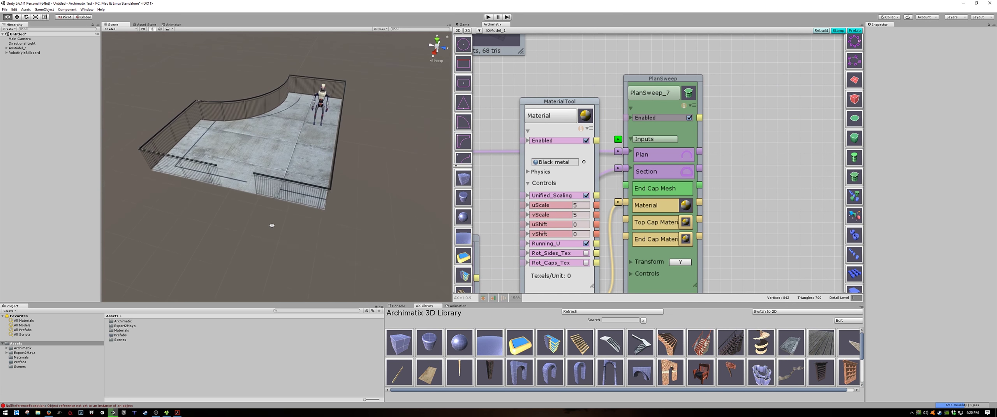
scroll(271, 218, up, 6)
click(384, 189)
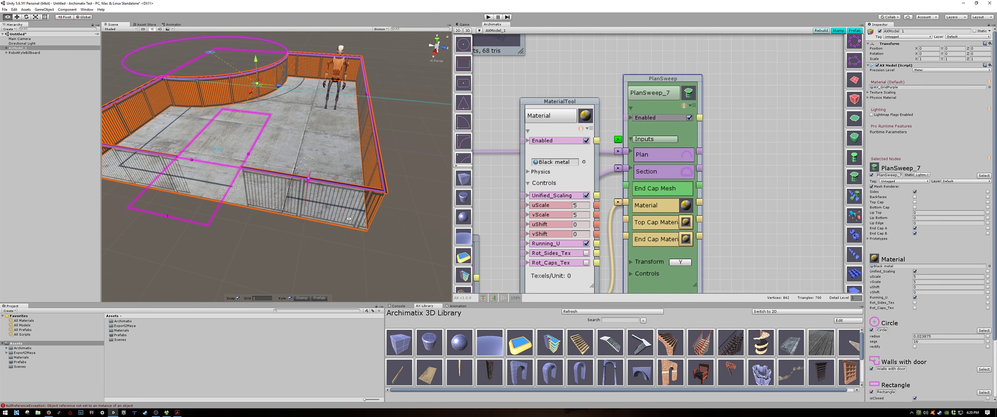
scroll(366, 210, up, 5)
scroll(352, 229, down, 3)
alt+drag(352, 230, 294, 210)
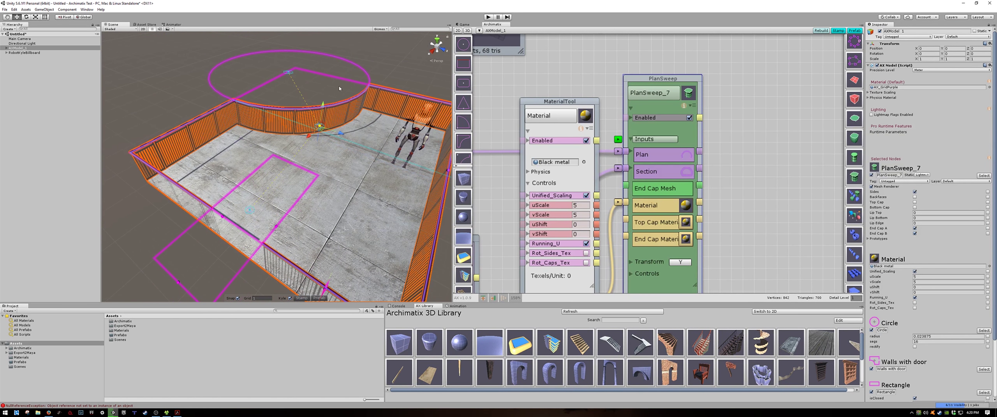
mouse_move(324, 106)
mouse_down()
mouse_move(327, 137)
mouse_move(327, 106)
mouse_up()
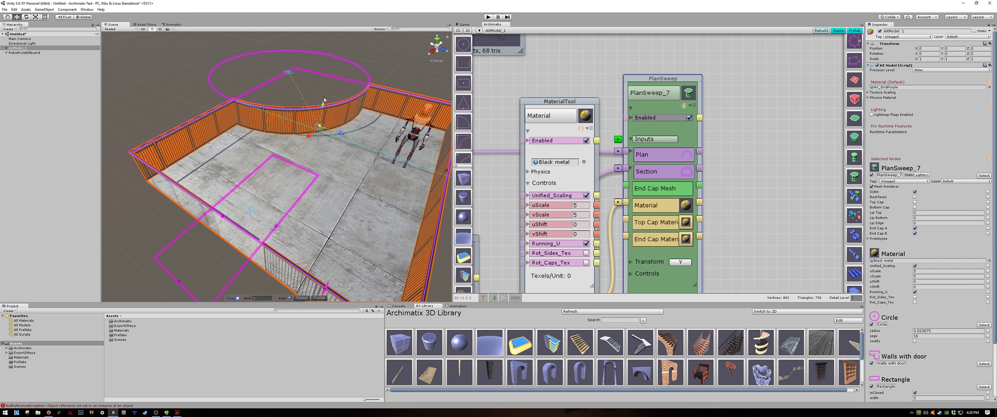
drag(323, 105, 297, 169)
click(163, 230)
Step: Change the wall MaterialTool's material from AX_Railing to AX_BlockWall
alt+drag(167, 231, 372, 221)
scroll(378, 228, down, 5)
scroll(372, 221, up, 1)
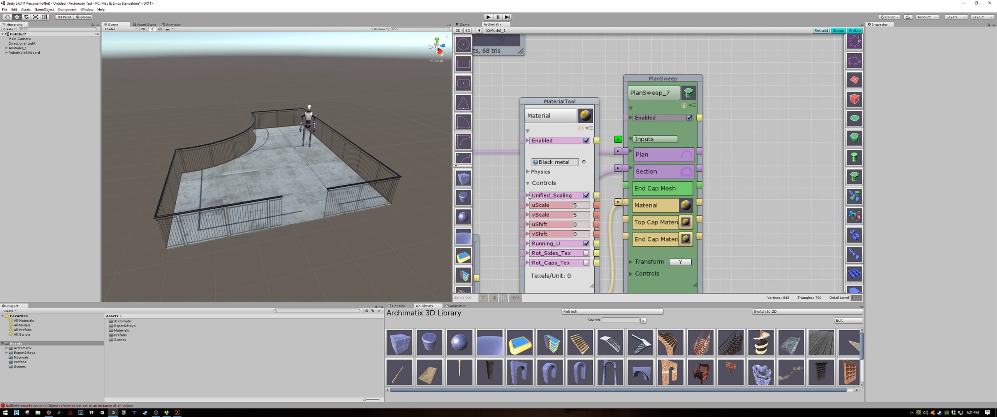
scroll(523, 201, down, 2)
scroll(523, 201, down, 1)
alt+drag(523, 201, 666, 265)
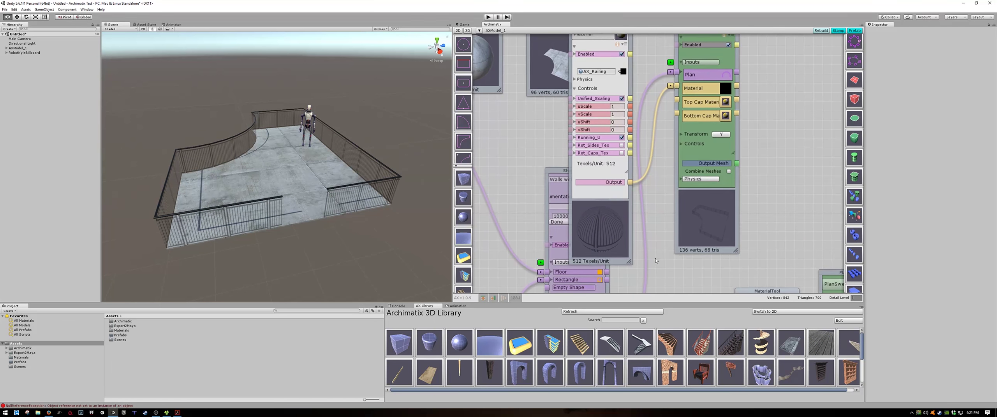
click(619, 71)
scroll(376, 156, up, 5)
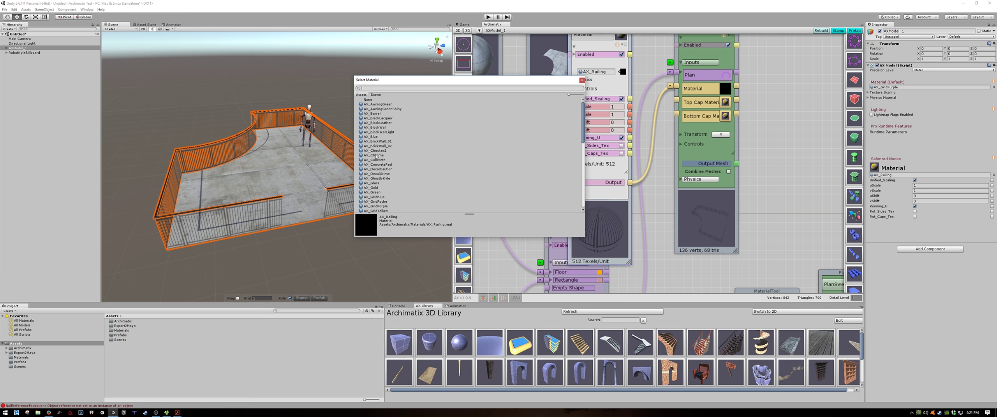
click(378, 127)
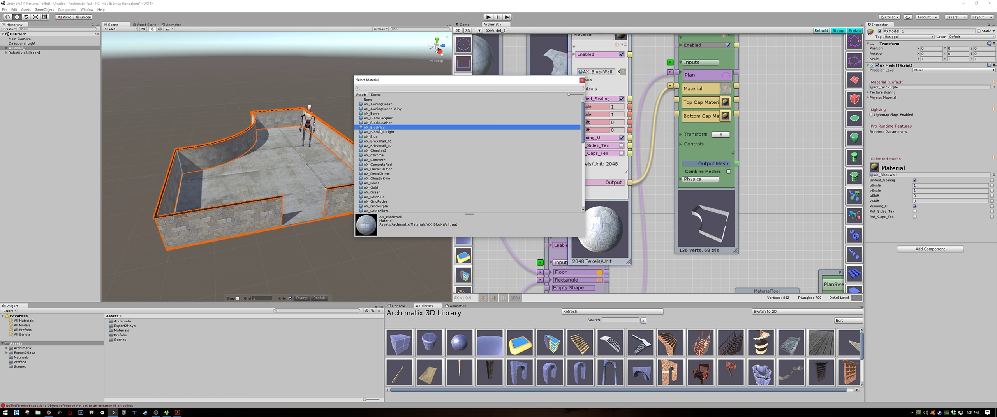
click(581, 80)
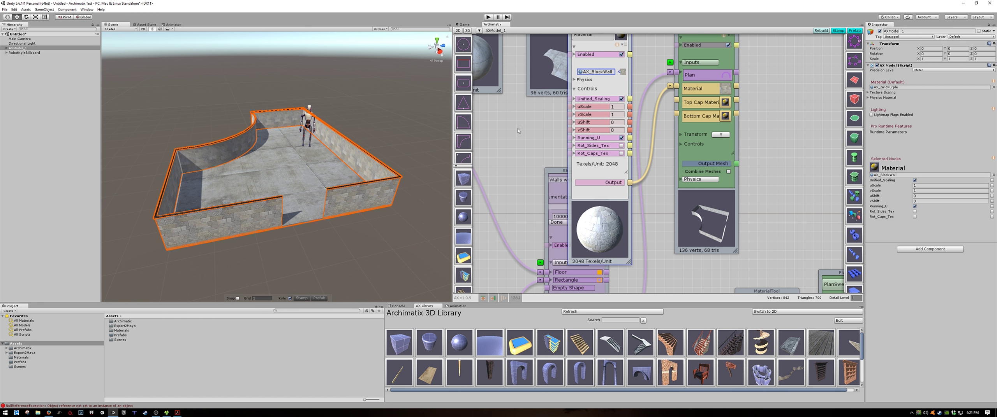
Step: Select the block walls in the scene and move their Extrude node farther from its MaterialTool in the graph
alt+drag(273, 187, 365, 222)
click(365, 222)
alt+drag(296, 236, 343, 218)
click(353, 198)
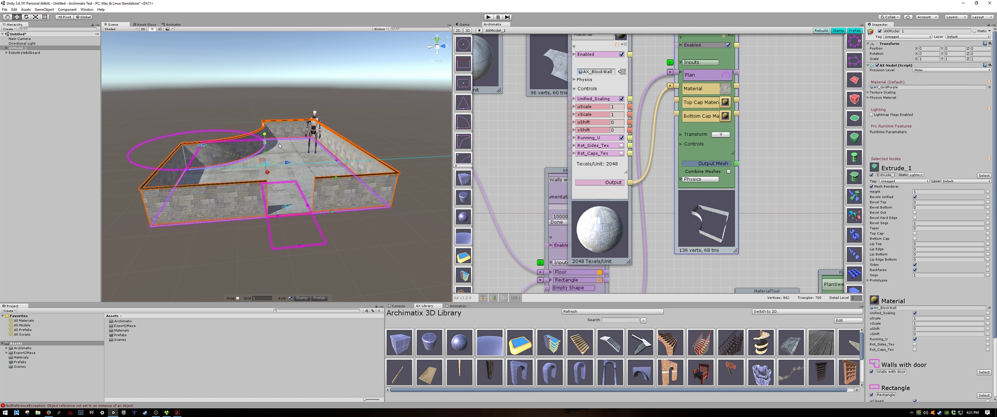
alt+drag(279, 146, 316, 155)
scroll(584, 186, down, 1)
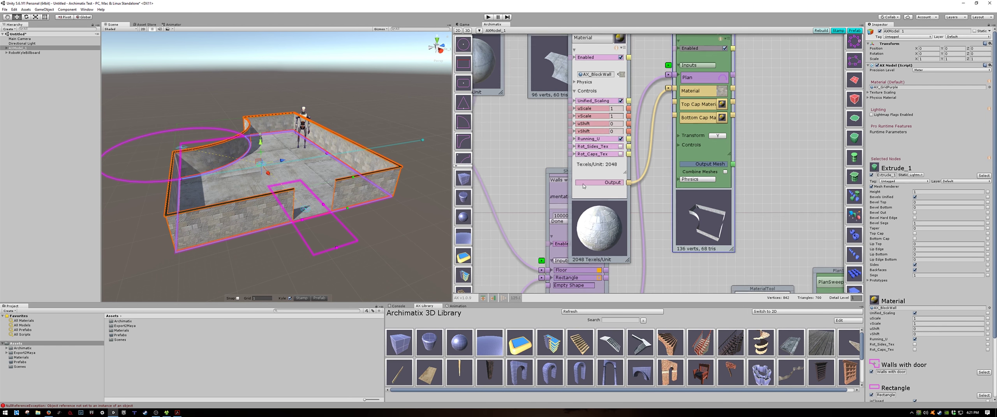
scroll(583, 186, down, 3)
drag(679, 63, 699, 63)
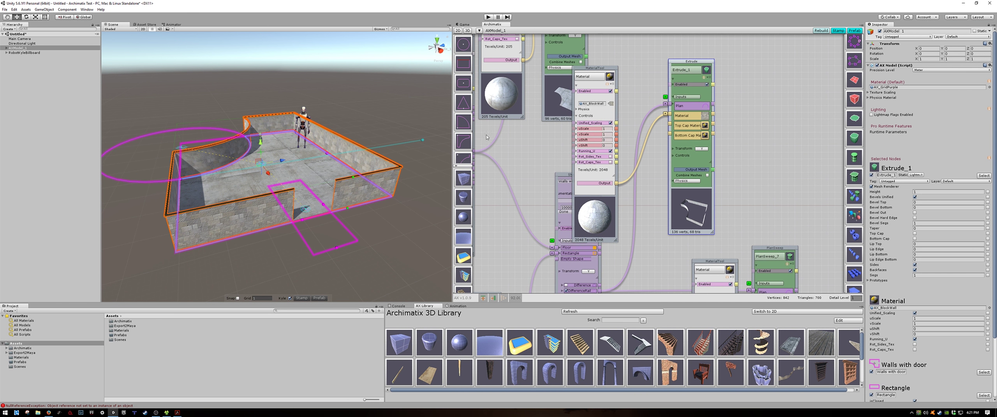
Step: Raise the block walls to about twice their height in the scene, deselect the model and view it from above
alt+drag(274, 140, 255, 131)
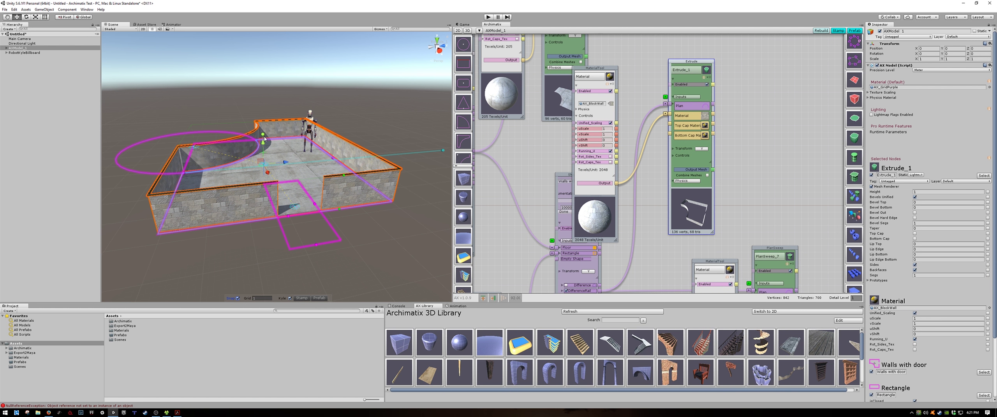
drag(264, 136, 264, 102)
click(397, 211)
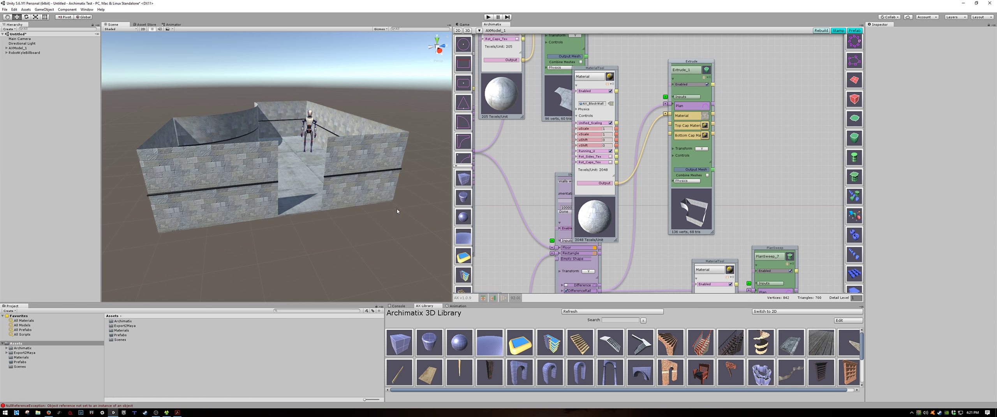
alt+drag(397, 208, 228, 185)
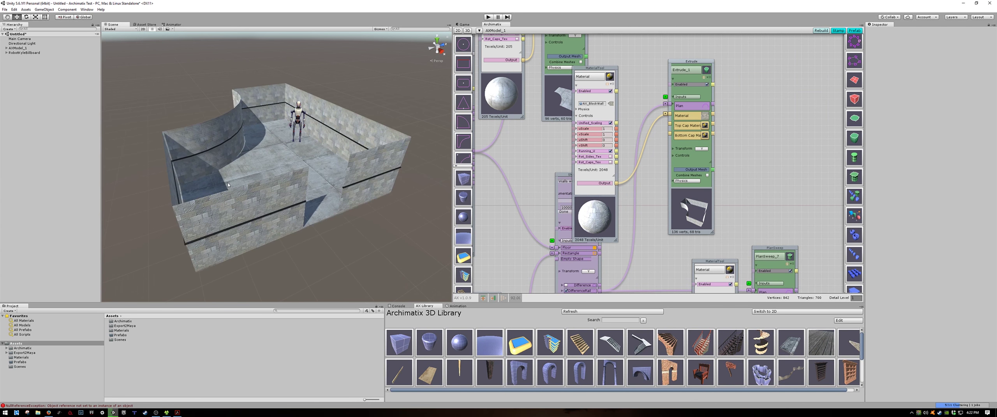
alt+drag(343, 238, 347, 269)
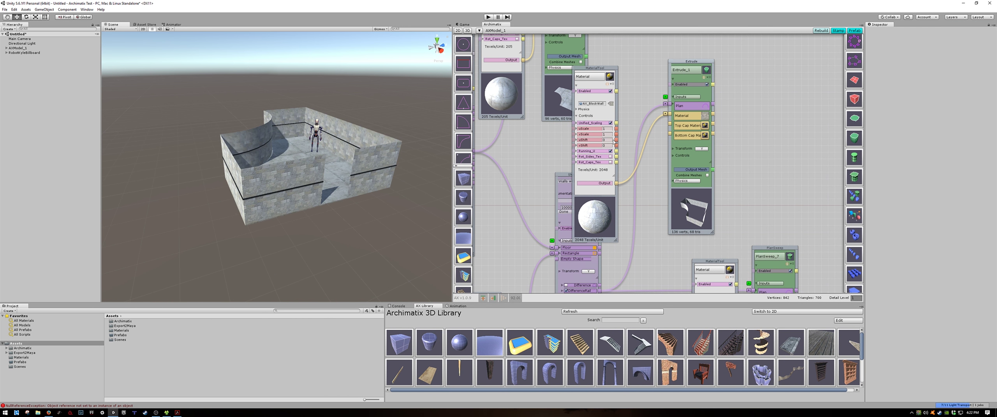
Step: Move the Walls with door ShapeMerger node clear of the wall MaterialTool in the graph
scroll(649, 162, down, 9)
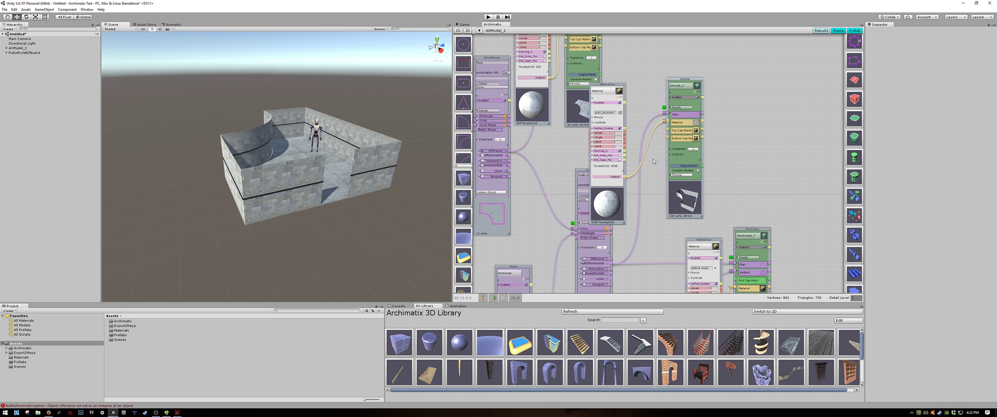
alt+drag(399, 173, 559, 152)
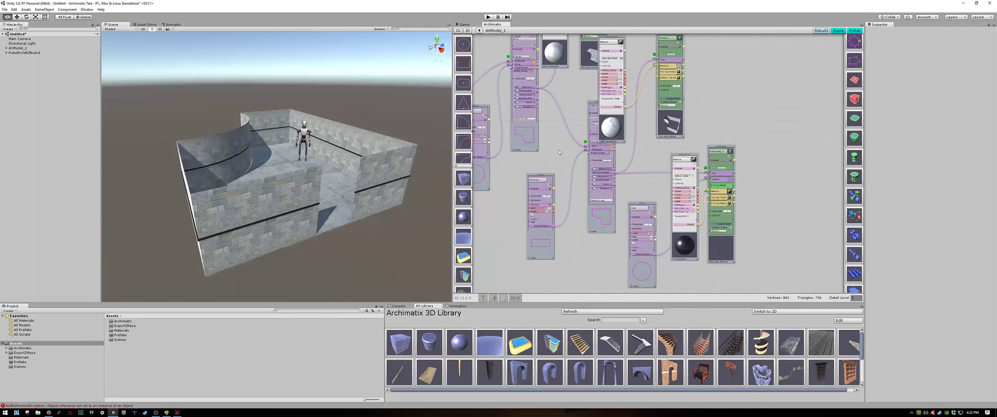
drag(595, 103, 571, 91)
scroll(567, 205, up, 3)
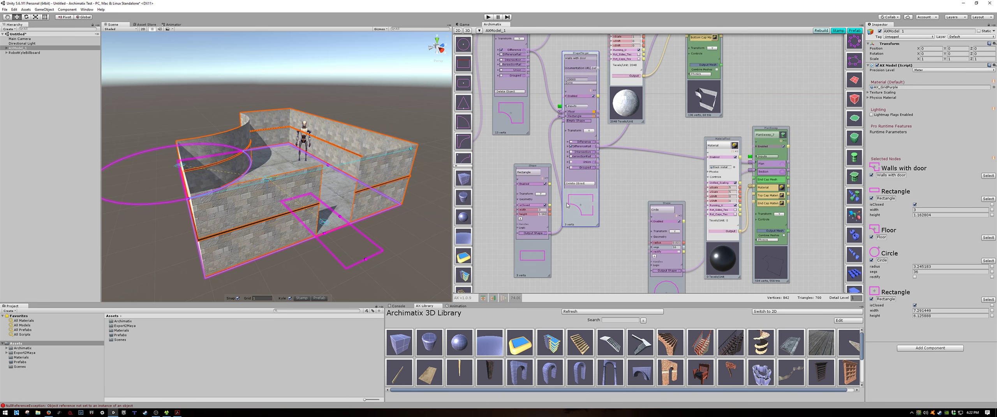
Step: Close all the MaterialTool nodes so that the graph keeps only the shape and mesh nodes open
alt+drag(499, 157, 540, 196)
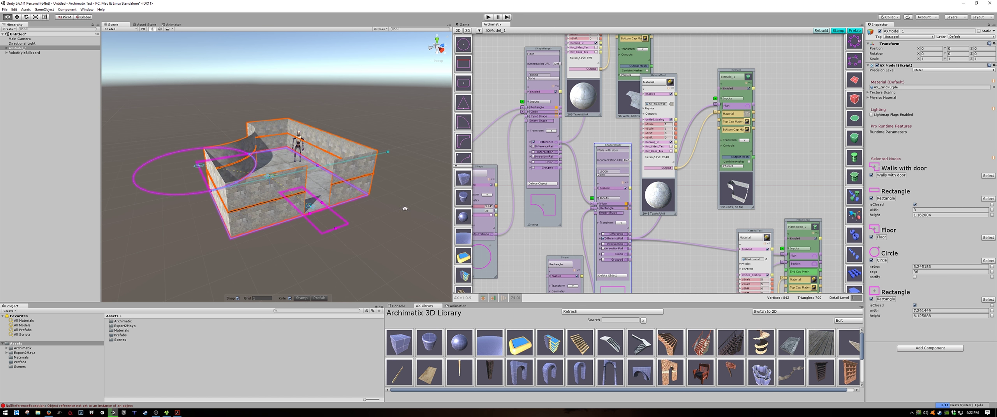
alt+drag(403, 213, 377, 177)
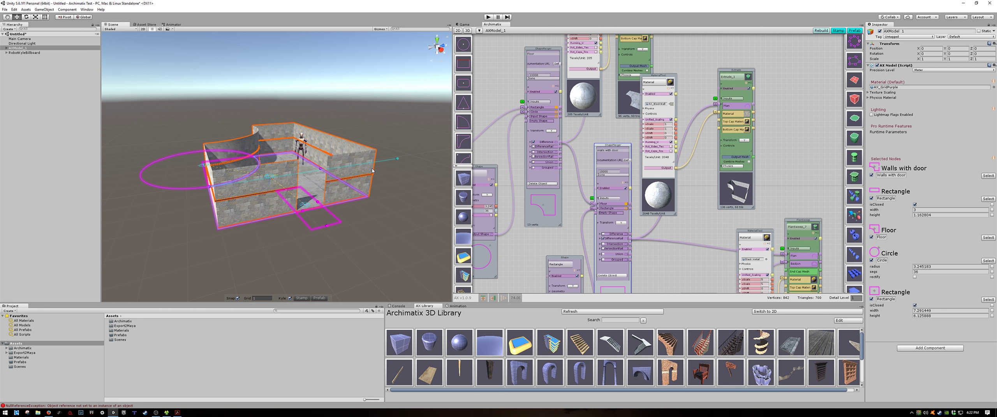
scroll(384, 209, down, 2)
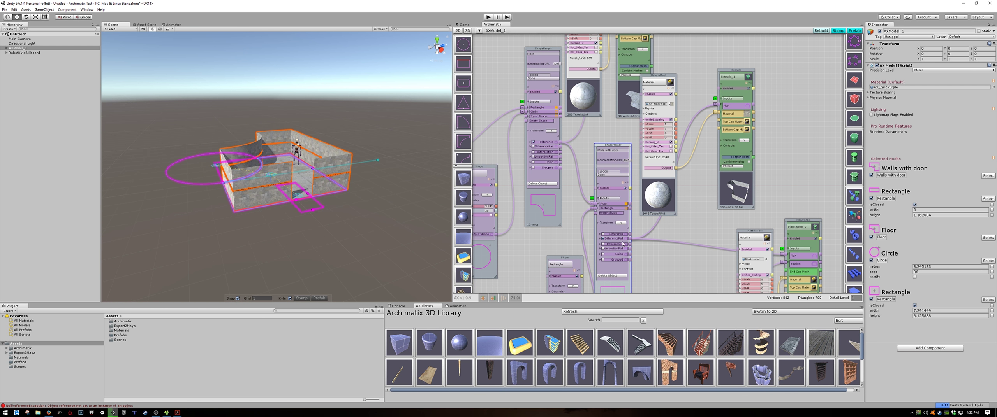
scroll(664, 196, down, 5)
scroll(664, 197, up, 3)
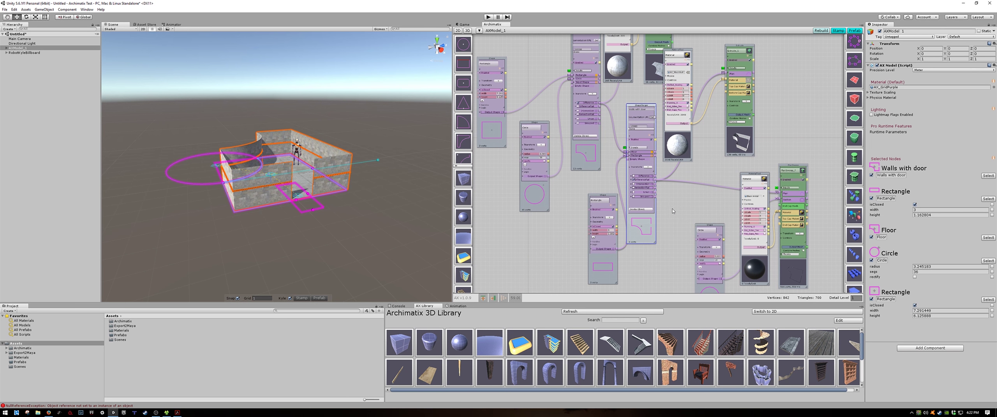
scroll(664, 201, up, 1)
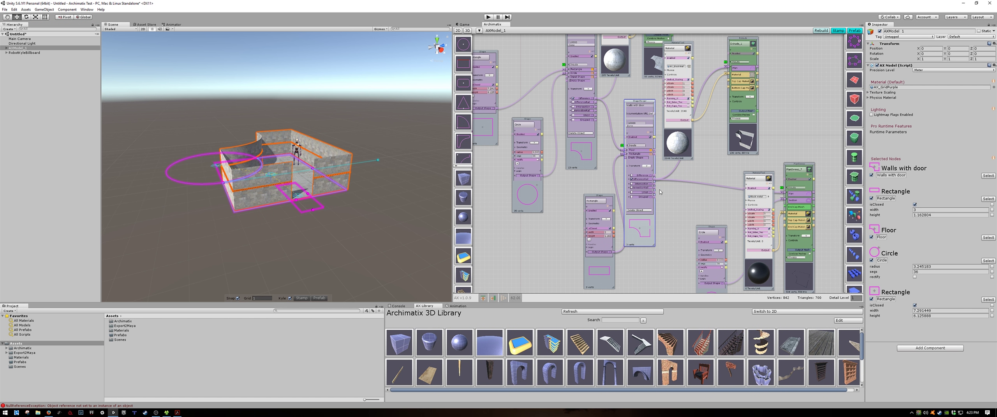
scroll(647, 224, up, 10)
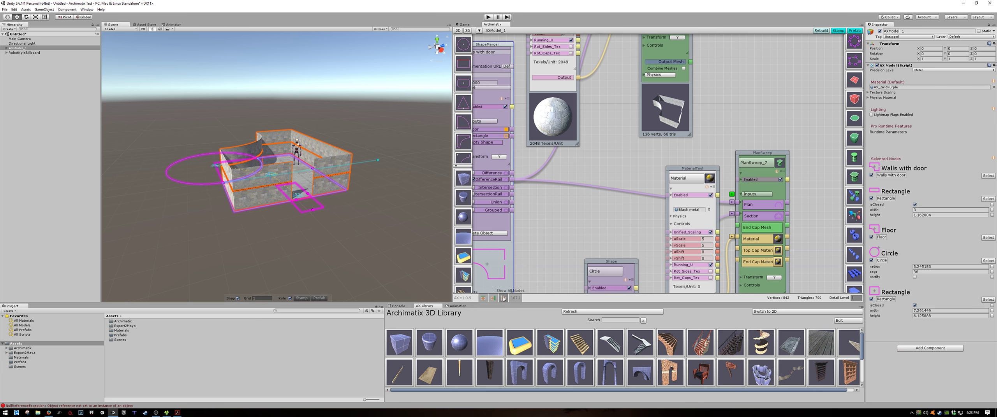
click(491, 299)
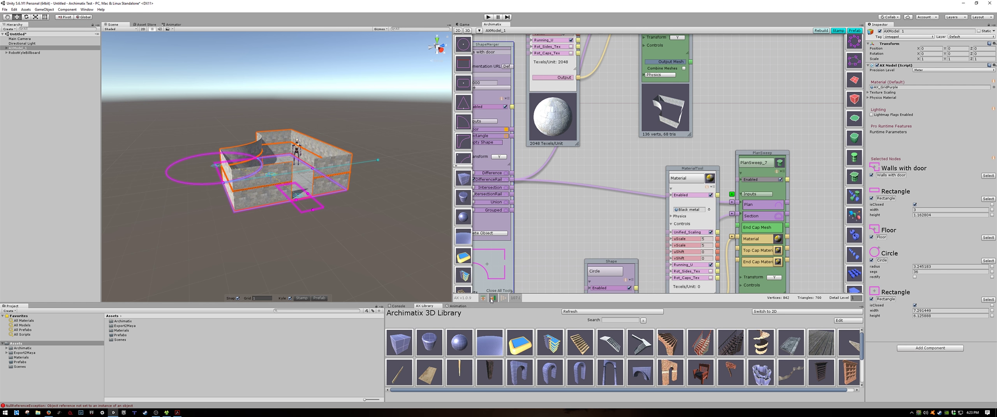
scroll(566, 242, down, 12)
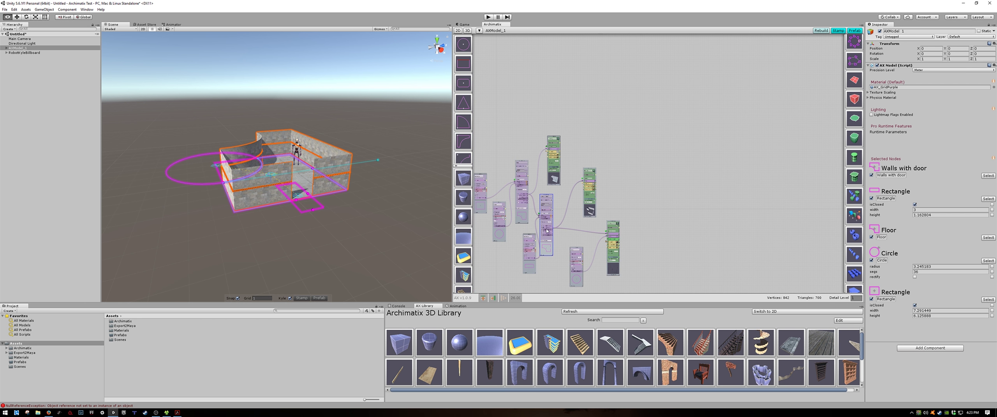
Step: Spread out the door Rectangle, Walls with door ShapeMerger, rail Circle and PlanSweep nodes in the graph
middle_drag(566, 247, 641, 194)
scroll(584, 180, up, 3)
click(597, 182)
drag(596, 182, 579, 189)
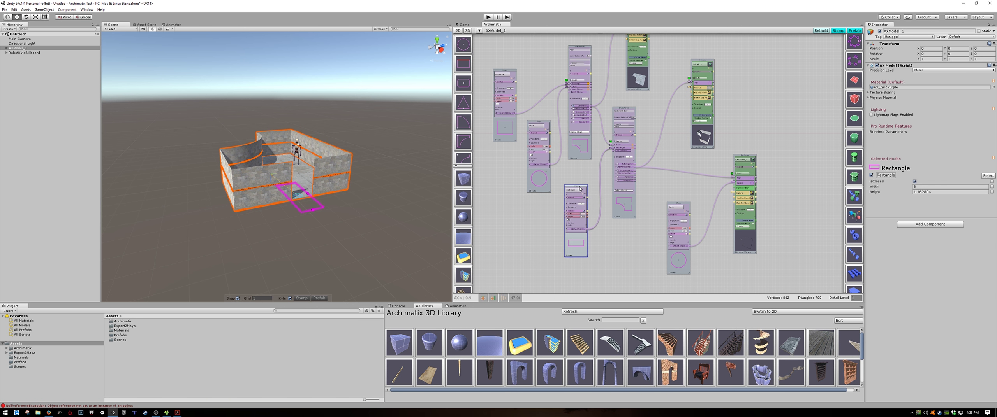
drag(632, 111, 643, 112)
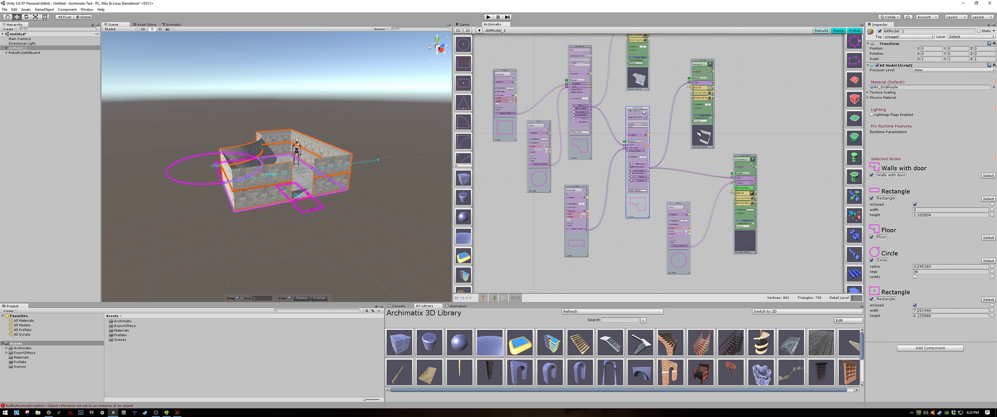
drag(743, 158, 687, 224)
scroll(620, 254, up, 2)
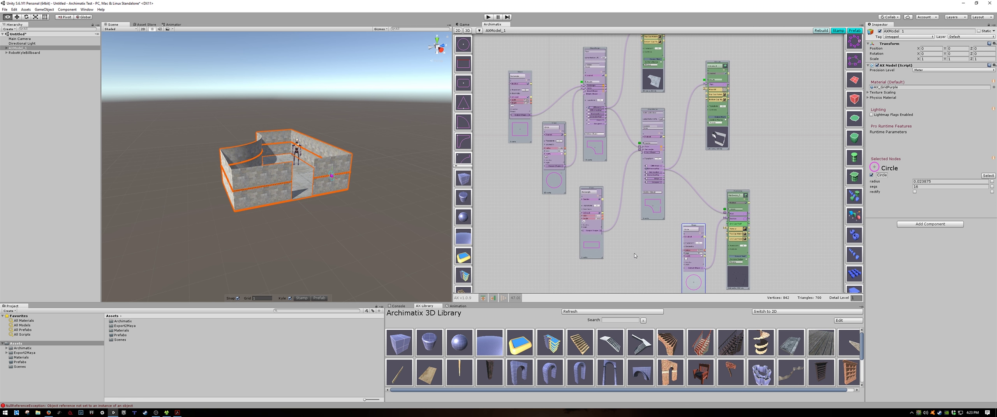
scroll(670, 192, down, 2)
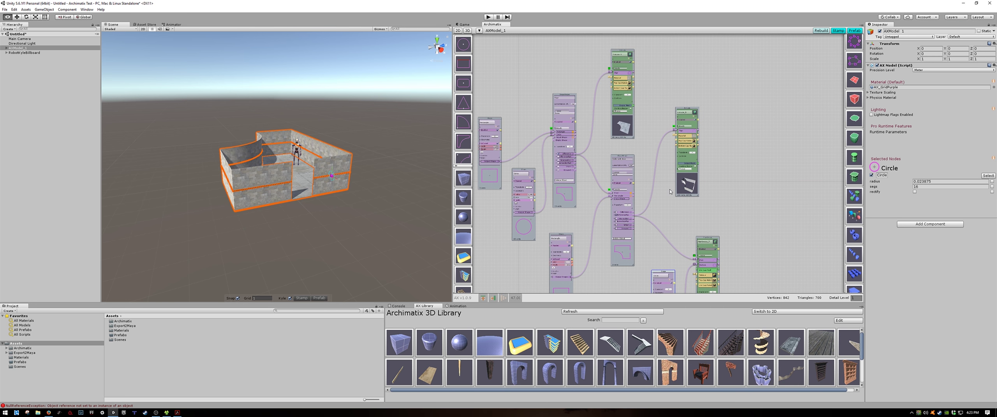
middle_drag(642, 222, 640, 199)
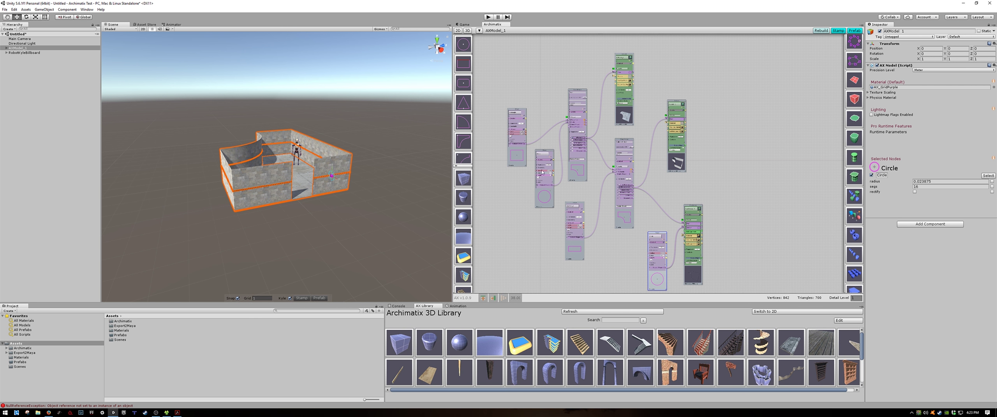
Step: Select the Floor ShapeMerger node and feed its output into a new Extrude node
scroll(366, 177, up, 5)
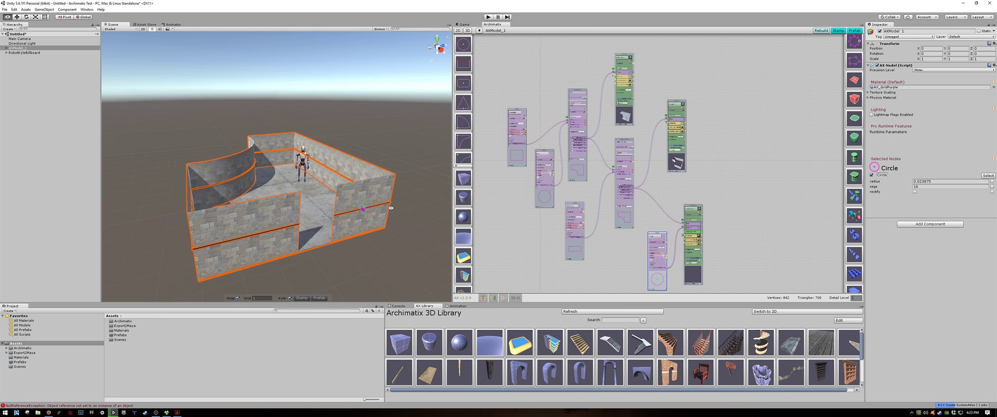
alt+drag(374, 208, 356, 210)
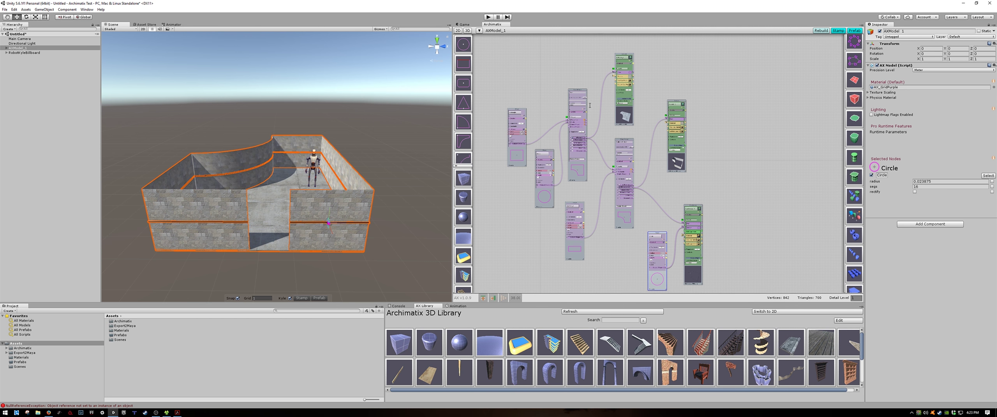
scroll(590, 105, up, 5)
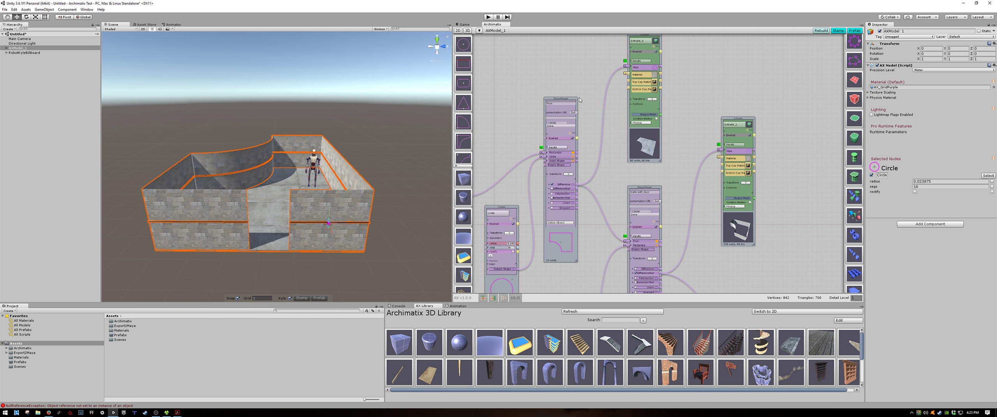
click(571, 100)
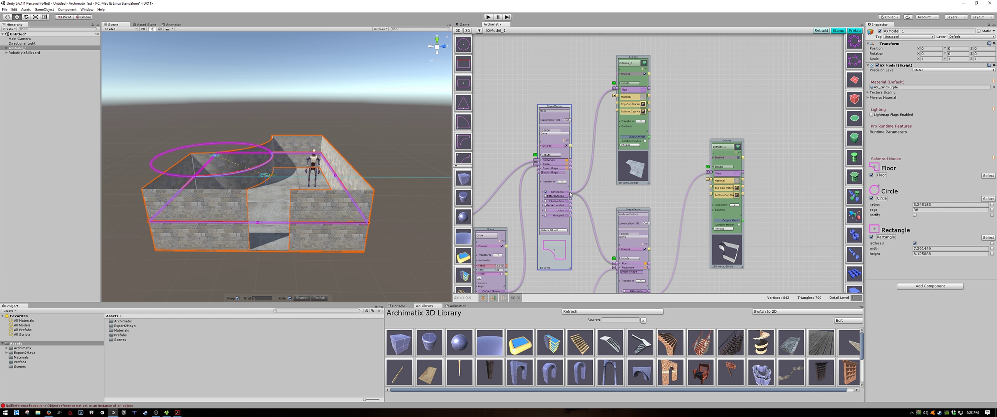
drag(568, 196, 855, 157)
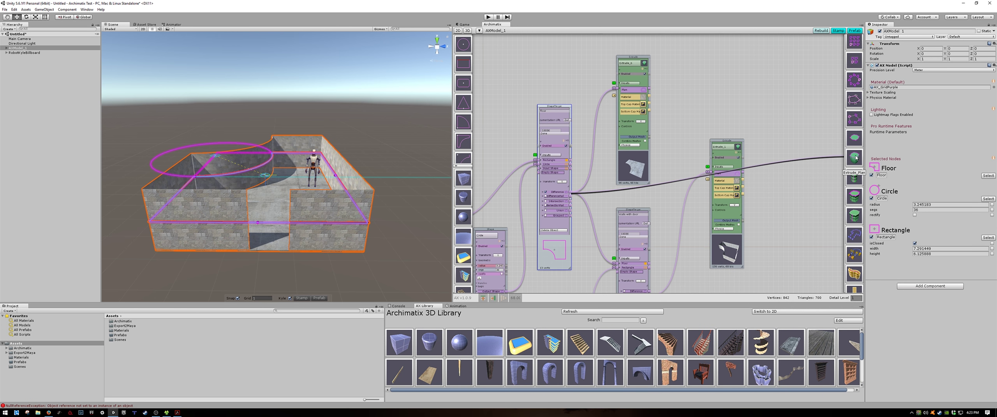
click(855, 158)
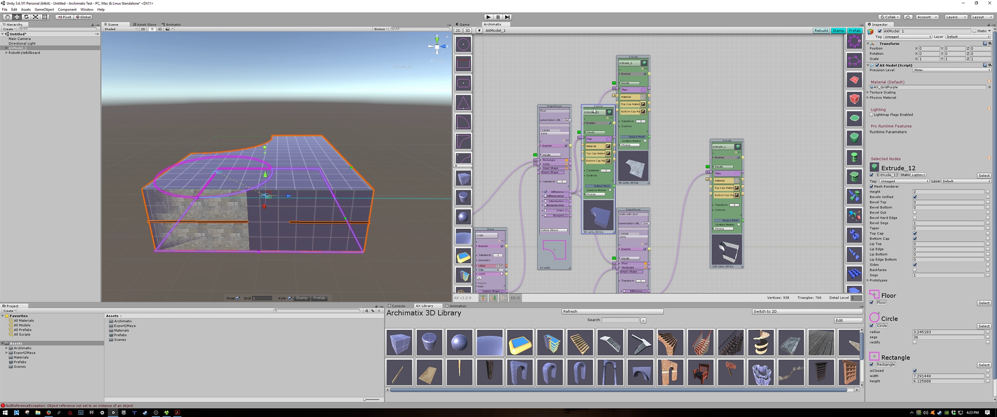
Step: Move the new Extrude node up and clear of the floor's Extrude node in the graph
drag(593, 111, 581, 39)
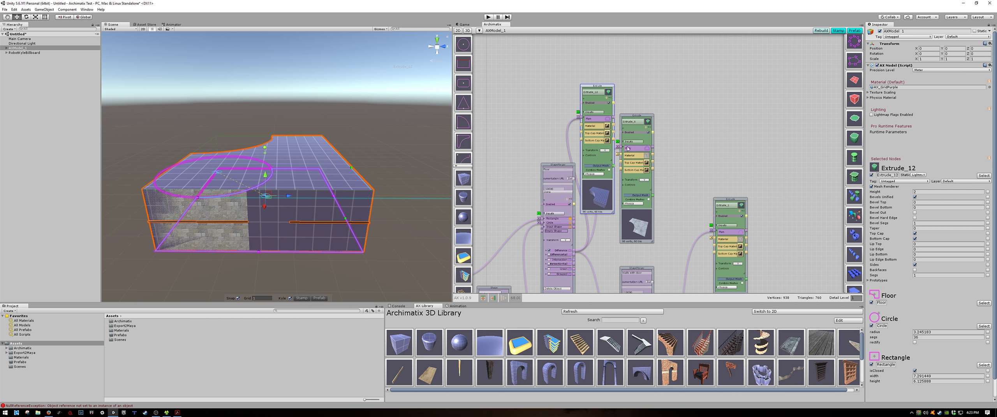
drag(628, 149, 638, 153)
drag(606, 90, 725, 15)
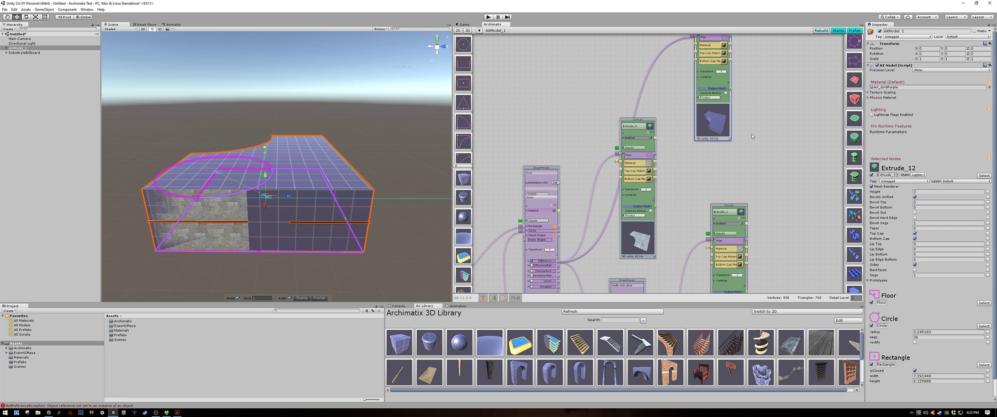
Step: Expand the new Extrude's controls, turn on Backfaces and set its height to 0.5
scroll(751, 134, up, 2)
click(644, 136)
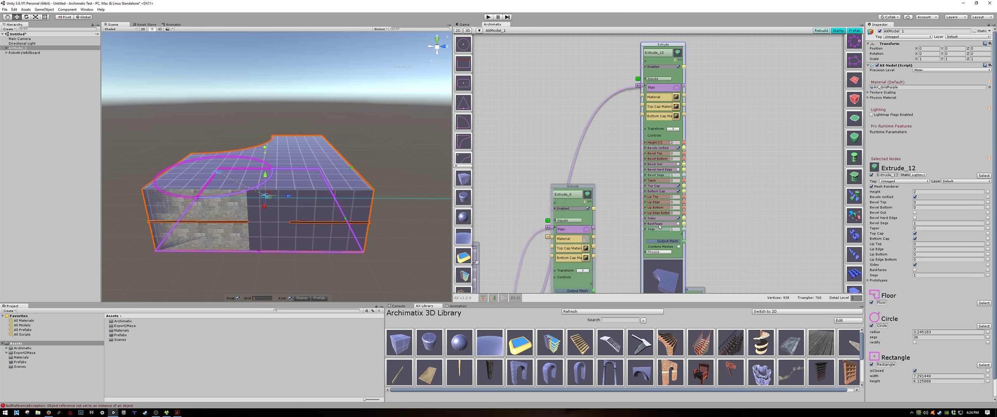
click(678, 224)
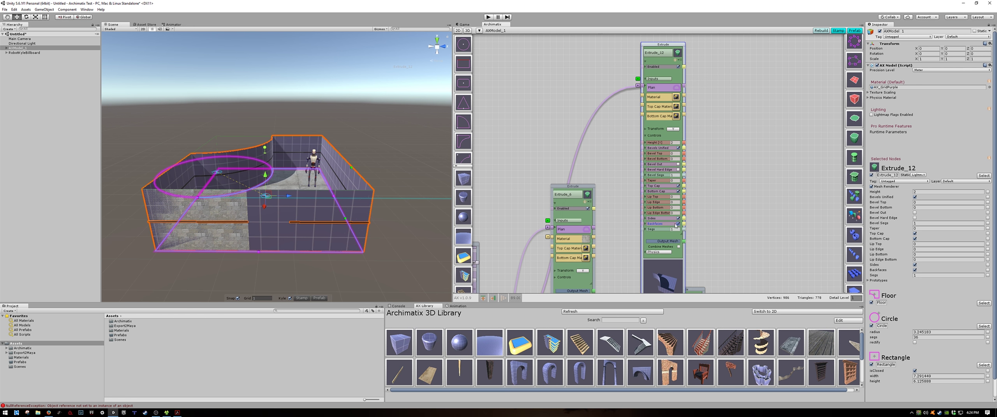
scroll(417, 214, down, 1)
scroll(392, 207, down, 2)
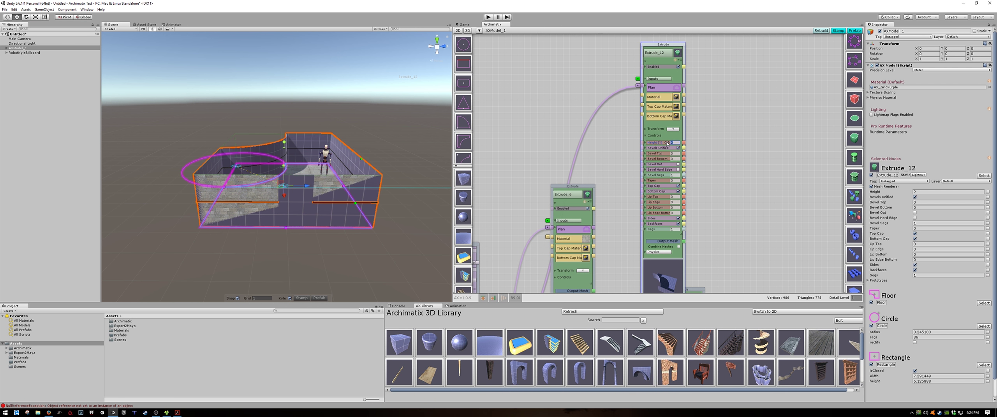
text(0.01)
text(0.5)
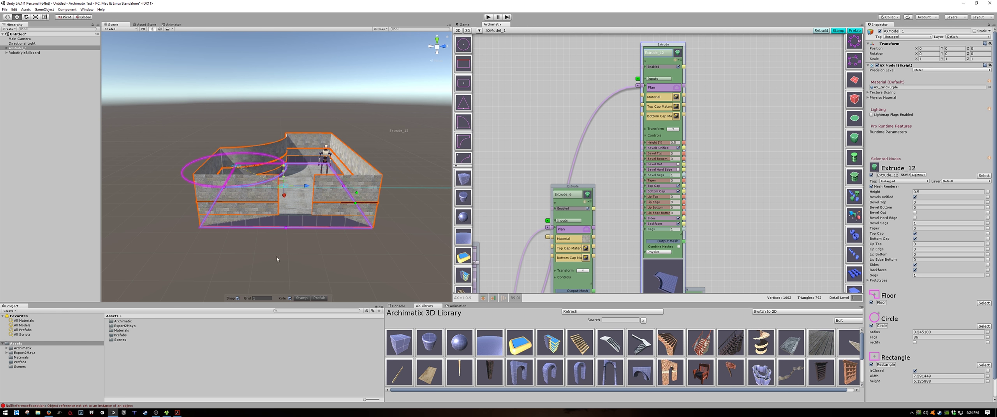
Step: Raise the new Extrude in the scene until it rests on top of the block walls
mouse_move(289, 236)
alt+mouse_down()
mouse_move(321, 209)
mouse_move(303, 234)
alt+mouse_up()
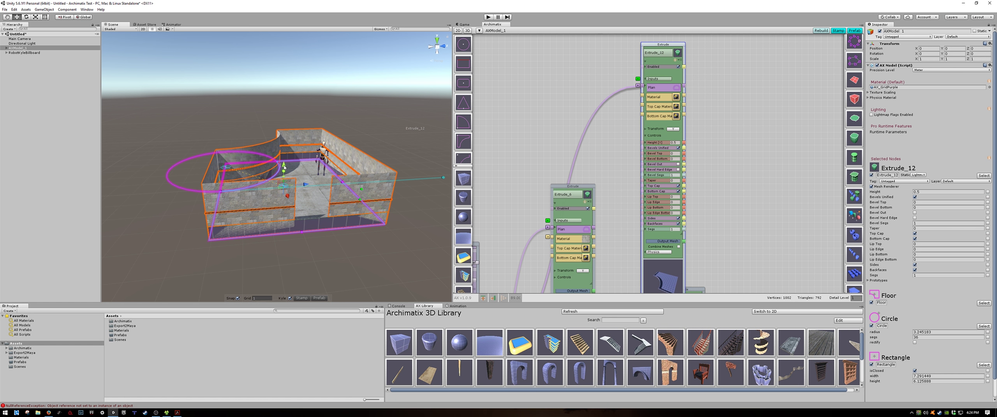
drag(284, 167, 291, 137)
alt+drag(351, 218, 400, 192)
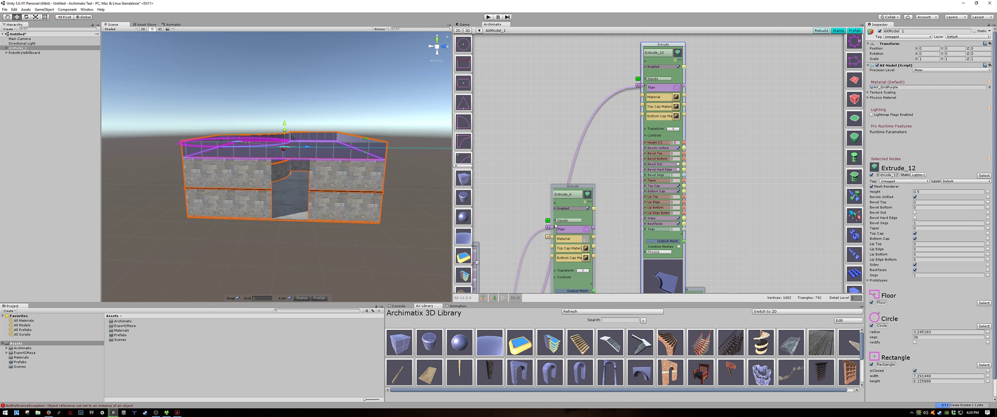
alt+drag(345, 202, 360, 247)
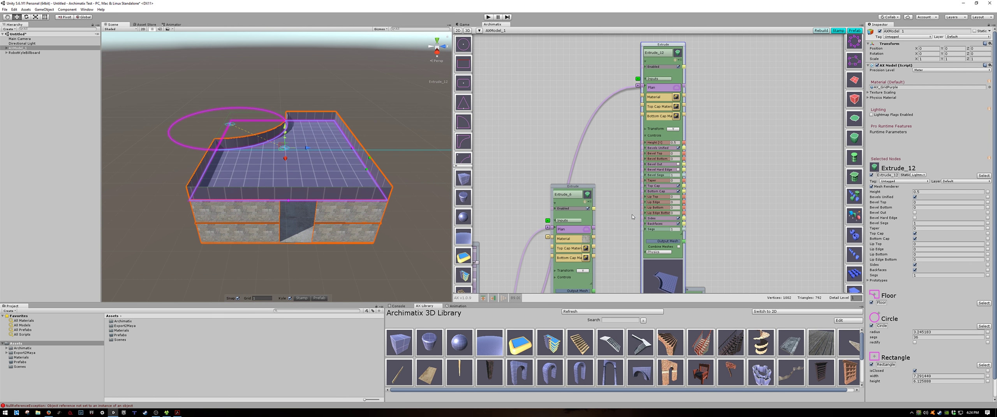
Step: Turn off the Bottom Cap and Top Cap of the Extrude above the walls and deselect the model
scroll(658, 208, up, 1)
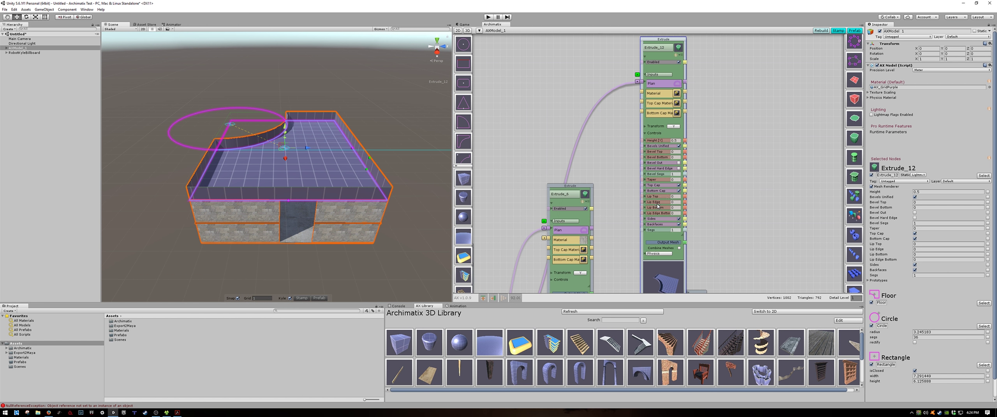
click(679, 190)
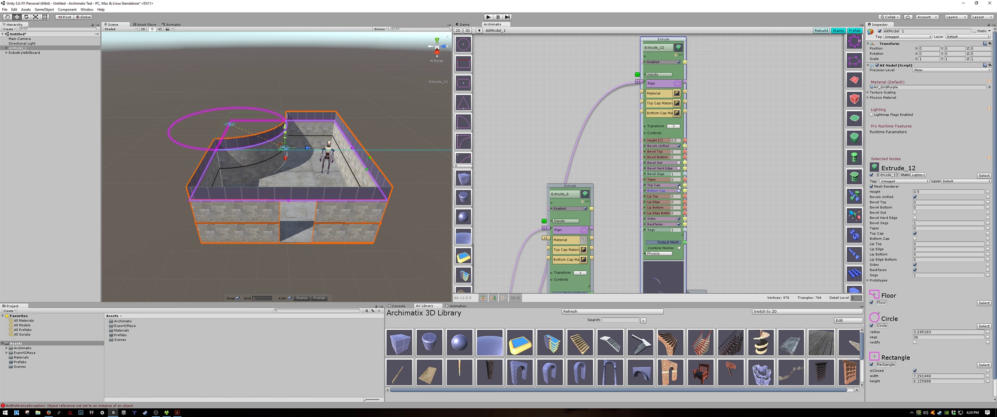
click(408, 251)
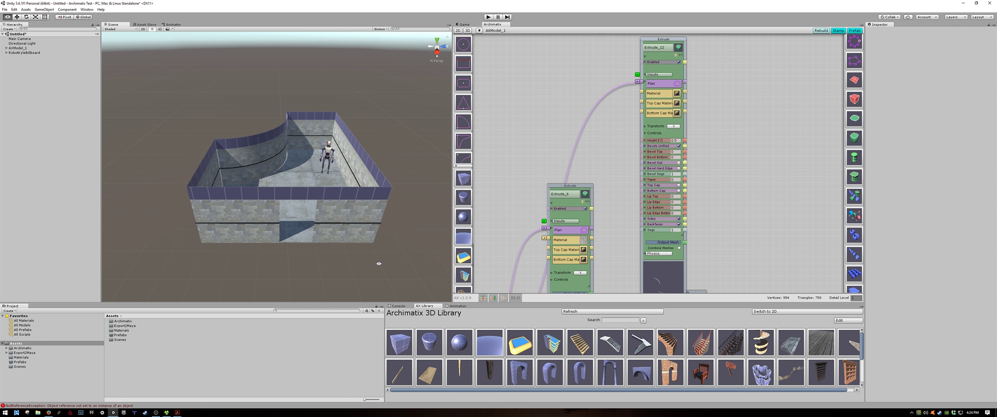
alt+drag(405, 246, 379, 183)
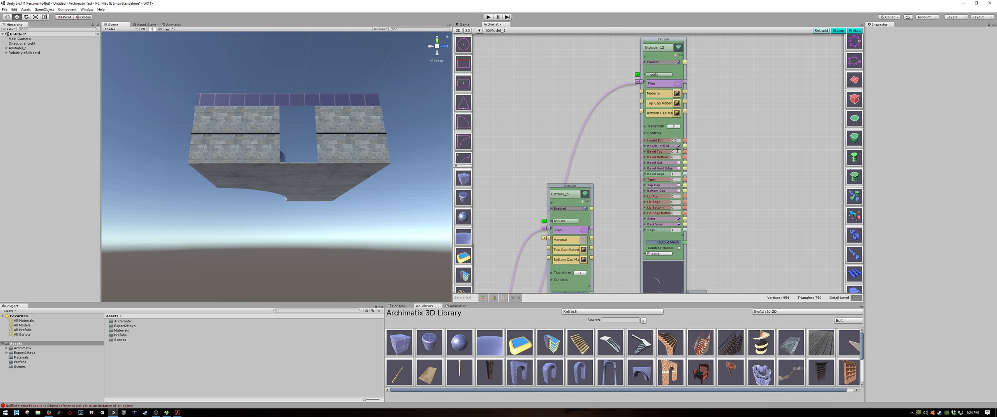
Step: Turn the Top Cap of the upper Extrude back on and view the ceiling from inside the room
click(679, 186)
alt+drag(346, 193, 306, 224)
alt+right_drag(306, 224, 350, 175)
alt+drag(350, 175, 365, 199)
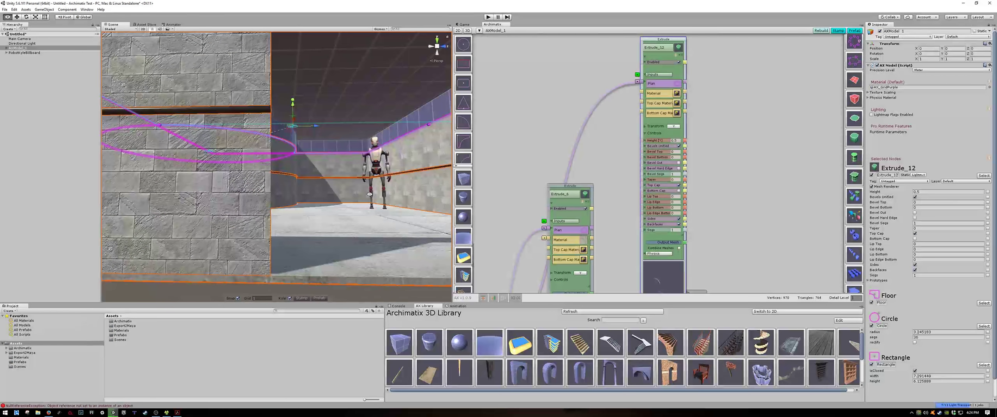
Step: Examine the upper Extrude and its cap over the walls from above and from the front
alt+middle_drag(365, 199, 328, 174)
alt+drag(357, 165, 351, 236)
alt+right_drag(350, 236, 286, 200)
mouse_move(286, 199)
alt+mouse_down()
mouse_move(284, 189)
mouse_move(287, 208)
alt+mouse_up()
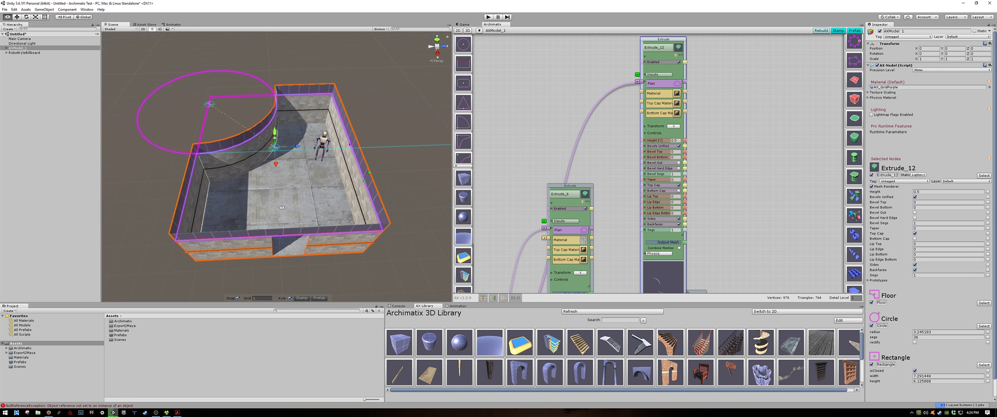
alt+right_drag(287, 207, 343, 197)
alt+drag(342, 196, 345, 185)
scroll(555, 175, down, 11)
alt+drag(392, 267, 390, 215)
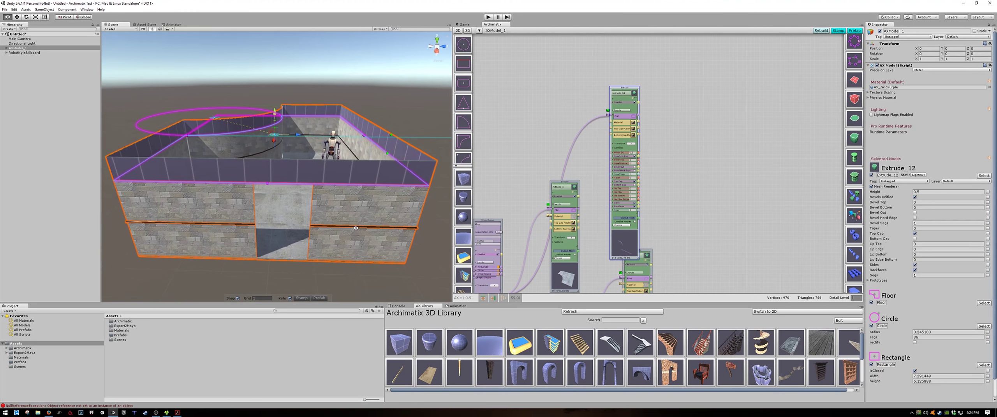
Step: Move the wall Extrude node into open space in the graph and reveal the Material node connected to it
alt+right_drag(390, 215, 329, 188)
alt+drag(329, 187, 329, 197)
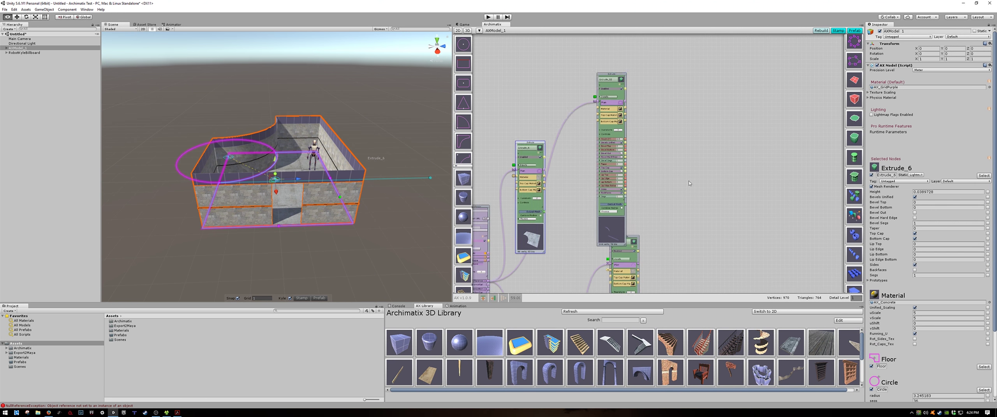
scroll(689, 183, up, 3)
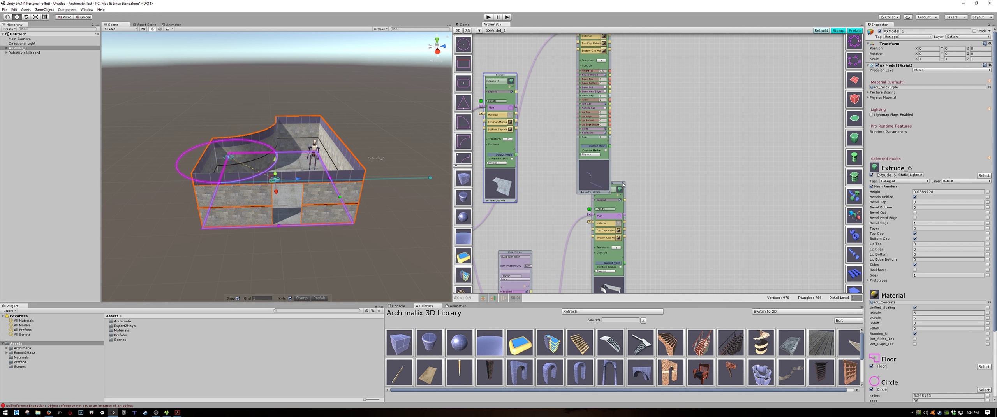
drag(622, 184, 682, 152)
scroll(672, 201, up, 3)
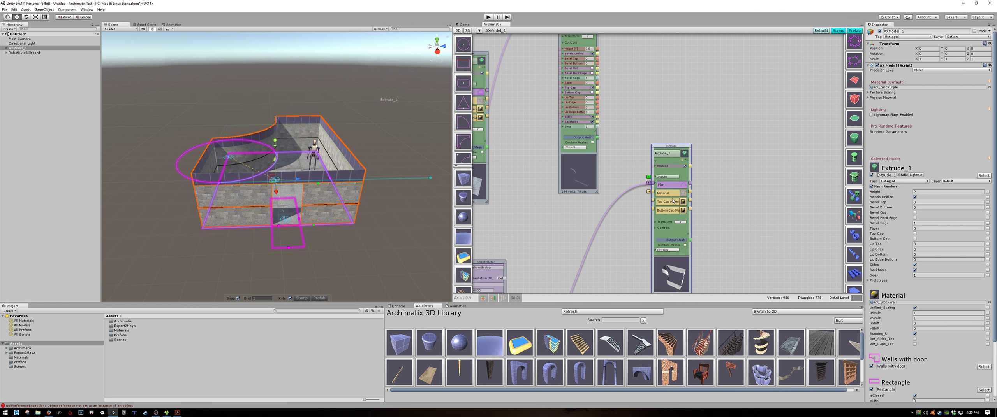
click(648, 192)
drag(677, 152, 766, 170)
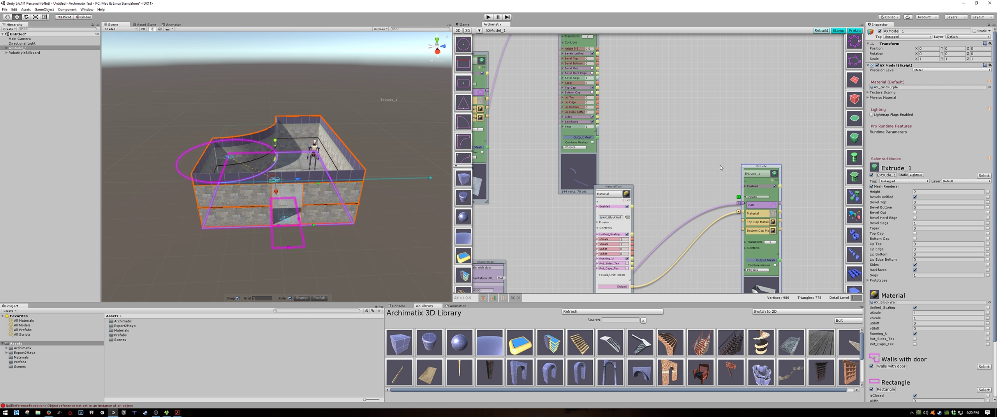
Step: Reposition the block wall Material node and the upper Extrude node so they sit apart in the graph
scroll(640, 165, down, 3)
drag(628, 182, 585, 192)
alt+drag(640, 160, 651, 198)
scroll(650, 199, down, 1)
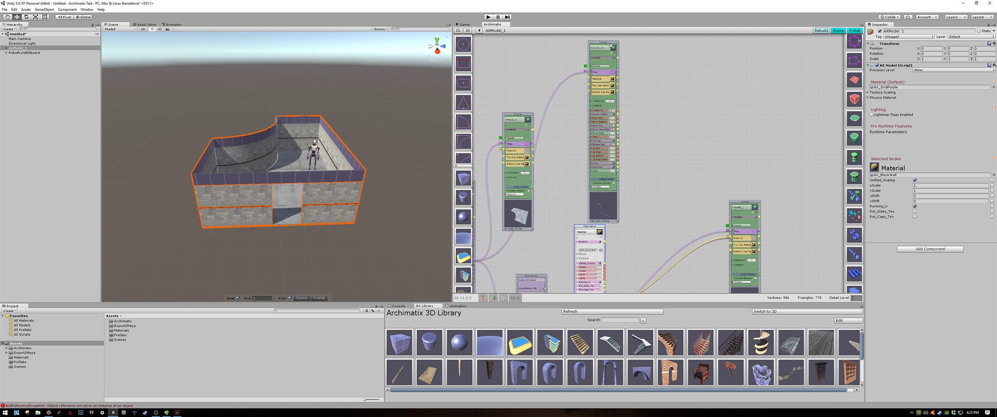
drag(611, 46, 659, 54)
Step: Connect the AX_BlockWall Material node's output to the Material input of the upper Extrude
scroll(637, 160, up, 1)
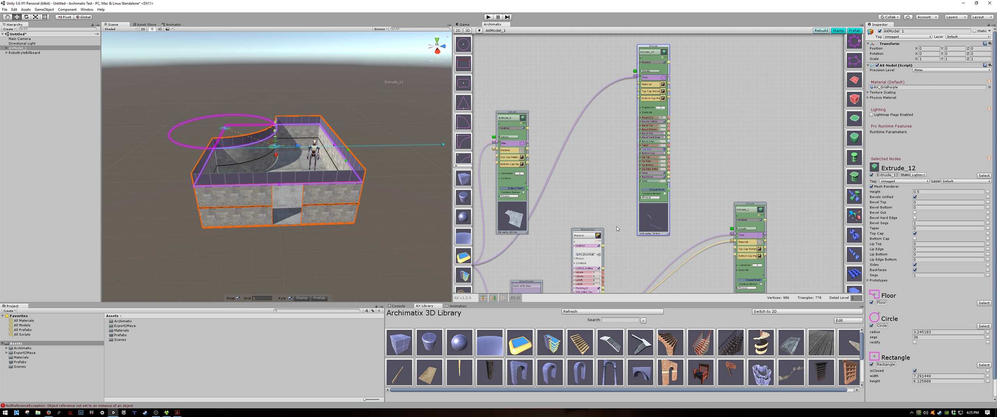
alt+drag(609, 265, 595, 208)
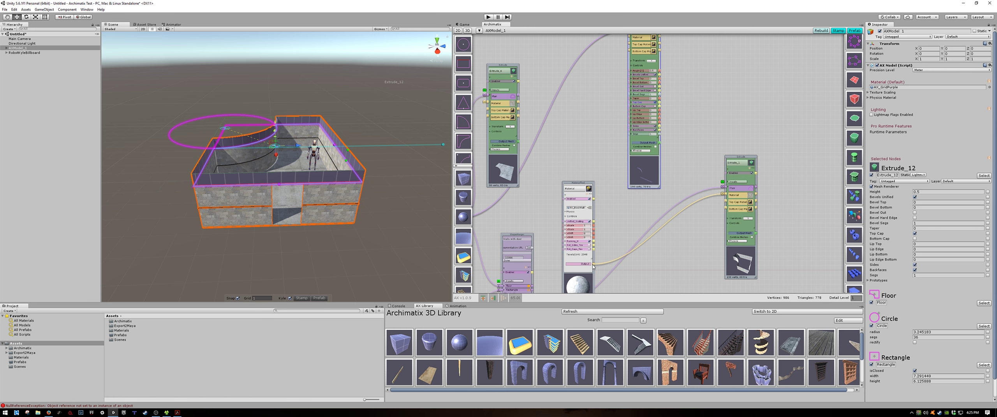
drag(594, 266, 629, 38)
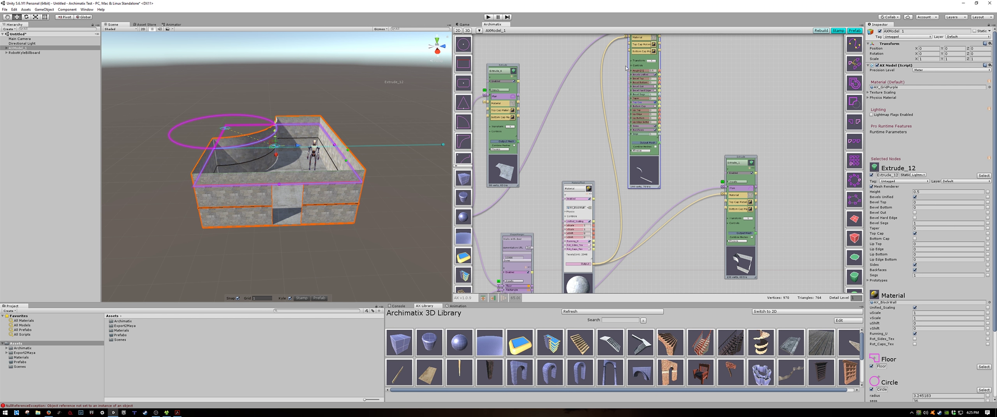
middle_drag(545, 203, 538, 248)
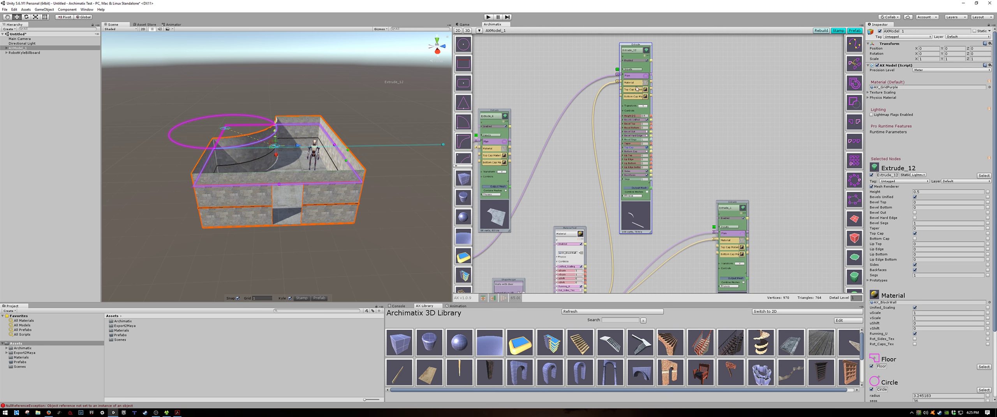
Step: Hide the Material node and rearrange the upper Extrude and wall Extrude nodes into a compact layout
drag(643, 45, 642, 78)
scroll(600, 196, down, 3)
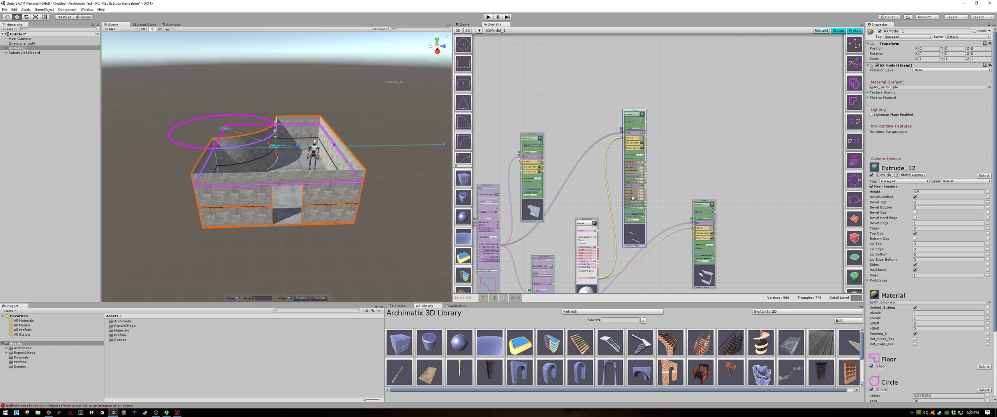
alt+drag(562, 204, 611, 119)
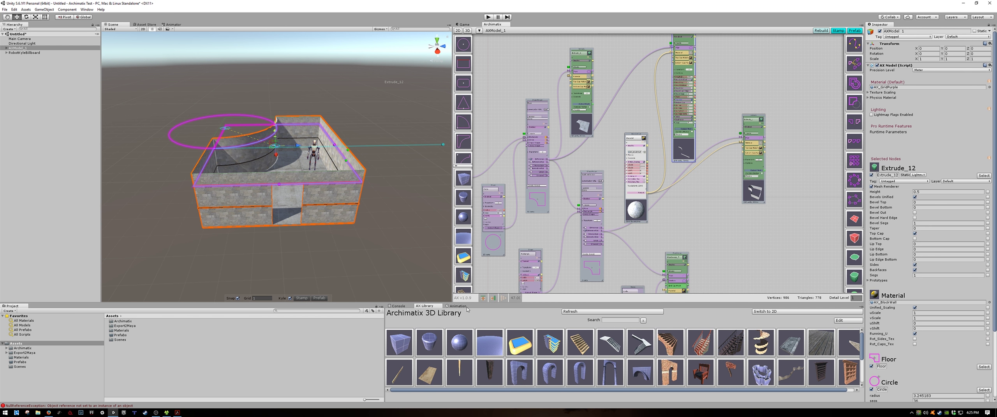
click(493, 301)
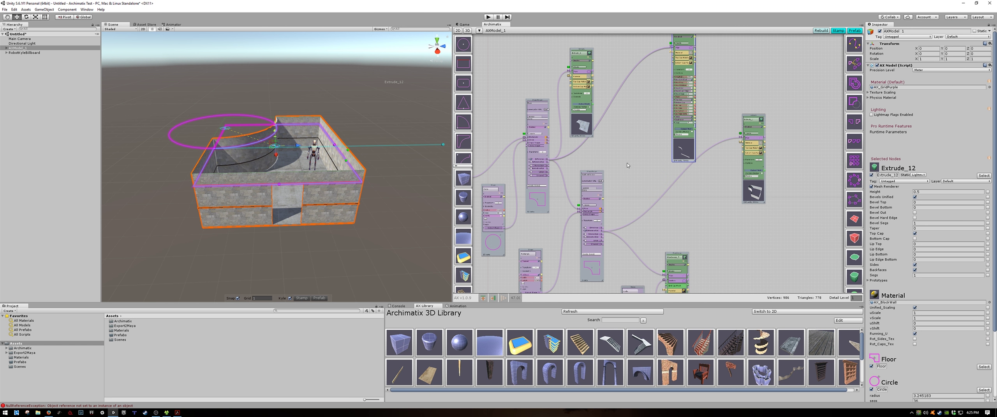
alt+drag(627, 166, 622, 205)
drag(681, 63, 643, 60)
drag(740, 155, 682, 176)
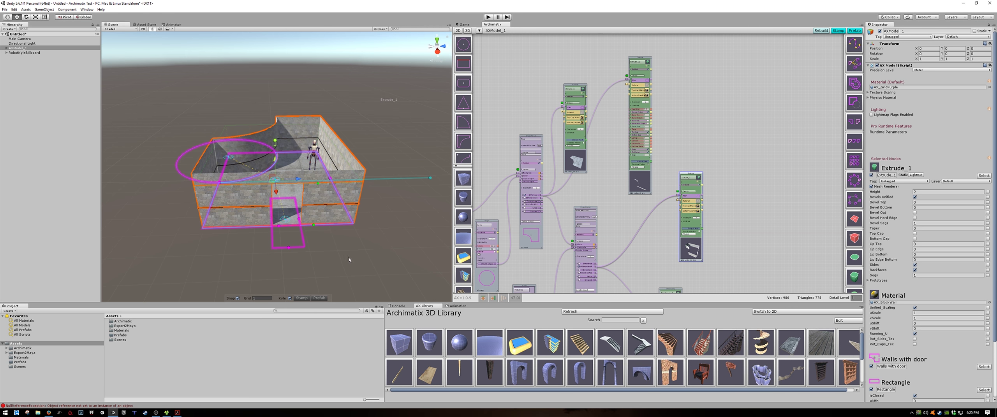
Step: Deselect the model and examine the block texture on the outer walls and upper band around the doorway
alt+drag(350, 260, 328, 233)
scroll(301, 261, up, 3)
click(332, 232)
alt+right_drag(316, 230, 354, 240)
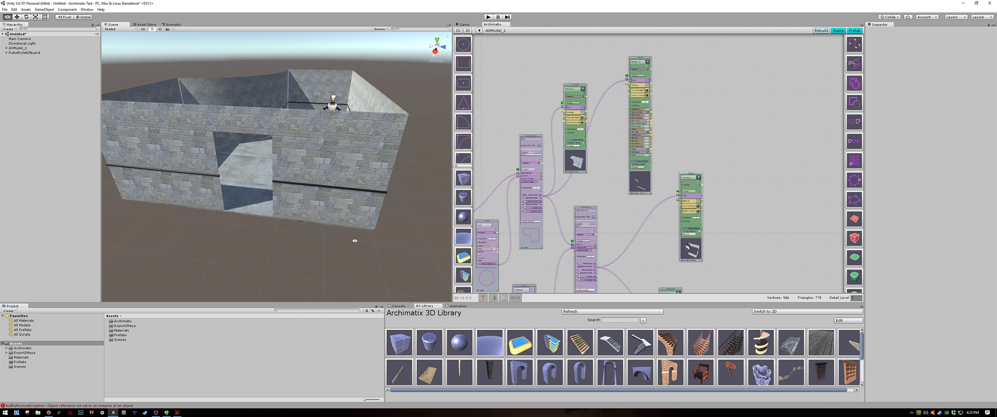
alt+drag(354, 240, 314, 227)
alt+right_drag(314, 227, 364, 243)
alt+drag(363, 243, 370, 238)
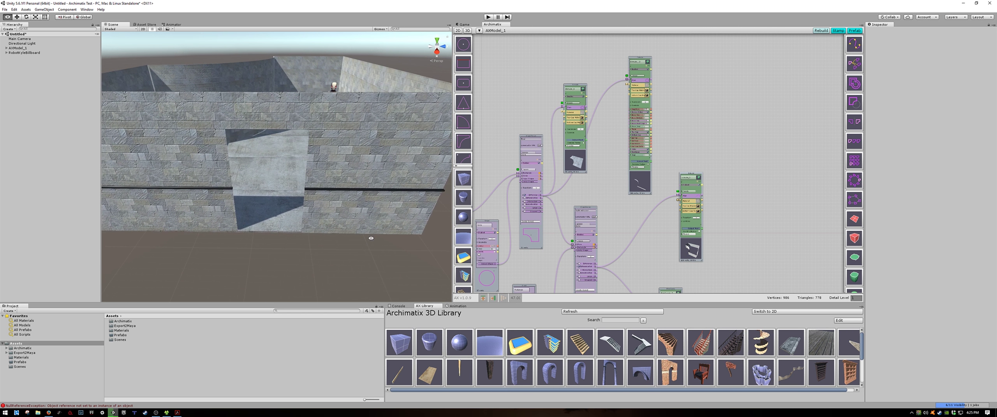
alt+drag(277, 225, 262, 207)
alt+right_drag(263, 207, 317, 231)
alt+drag(316, 231, 376, 226)
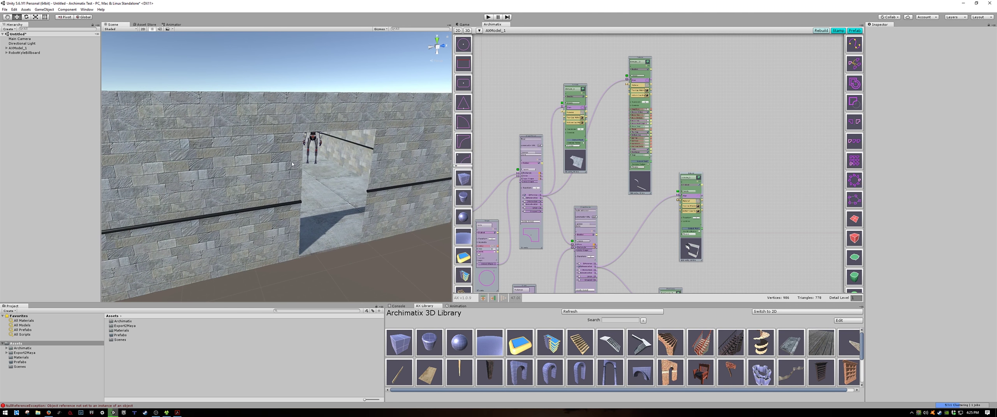
click(307, 109)
alt+drag(353, 126, 340, 112)
click(361, 79)
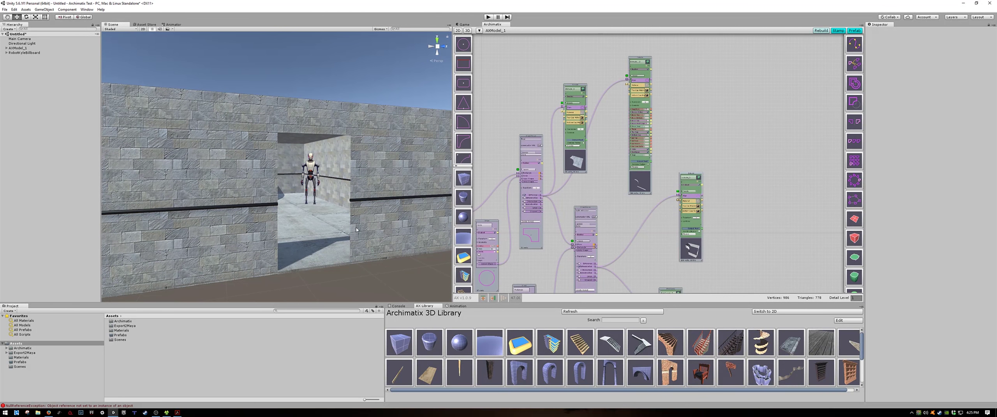
mouse_move(357, 230)
alt+mouse_down()
mouse_move(251, 220)
mouse_move(382, 196)
mouse_move(281, 230)
mouse_move(268, 212)
mouse_move(347, 219)
alt+mouse_up()
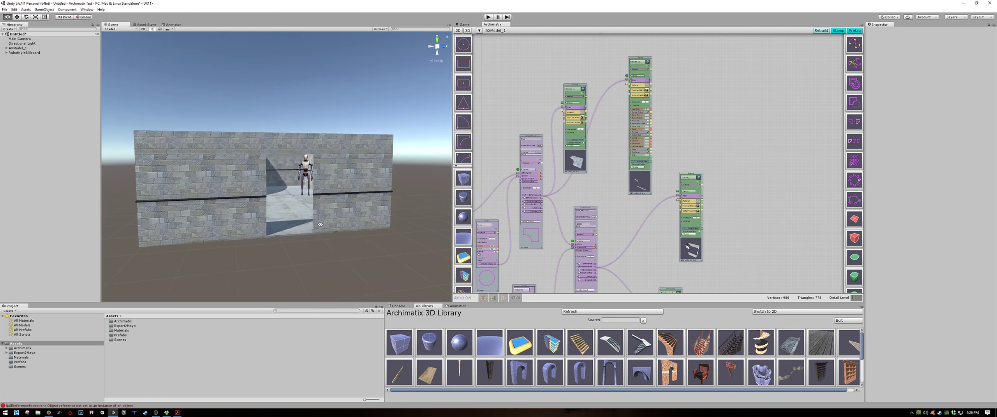
alt+right_drag(339, 224, 359, 236)
alt+drag(343, 167, 307, 134)
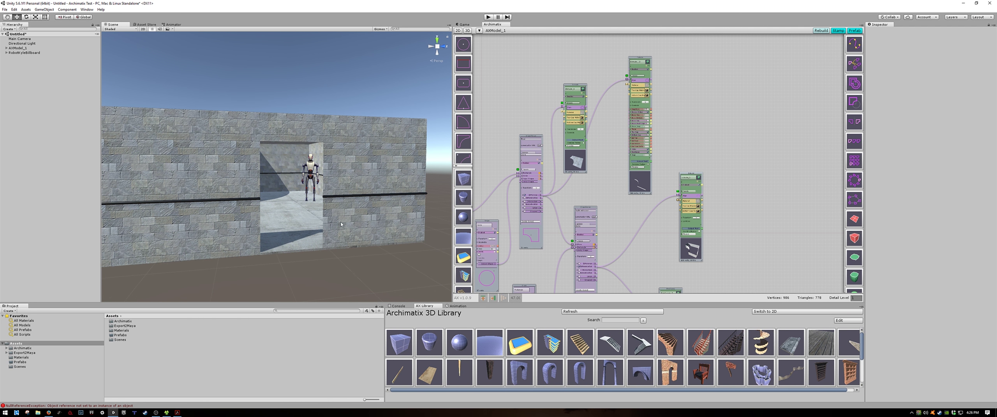
scroll(341, 224, down, 4)
alt+drag(340, 221, 370, 164)
scroll(299, 220, up, 3)
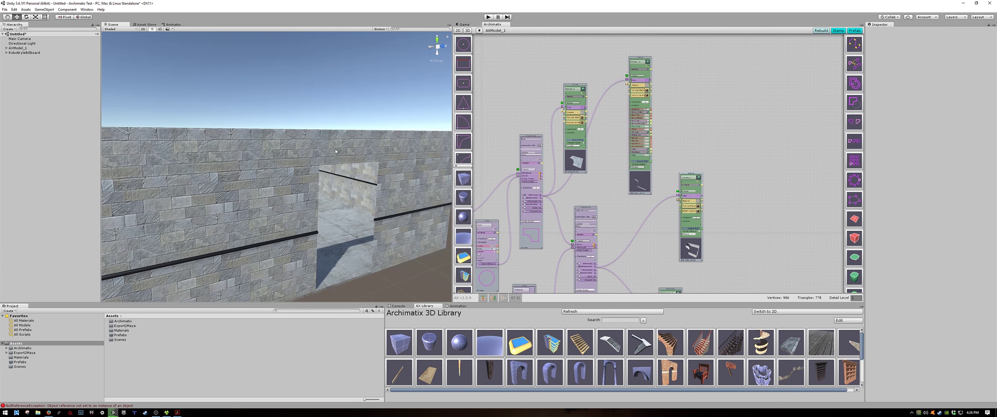
scroll(380, 152, down, 4)
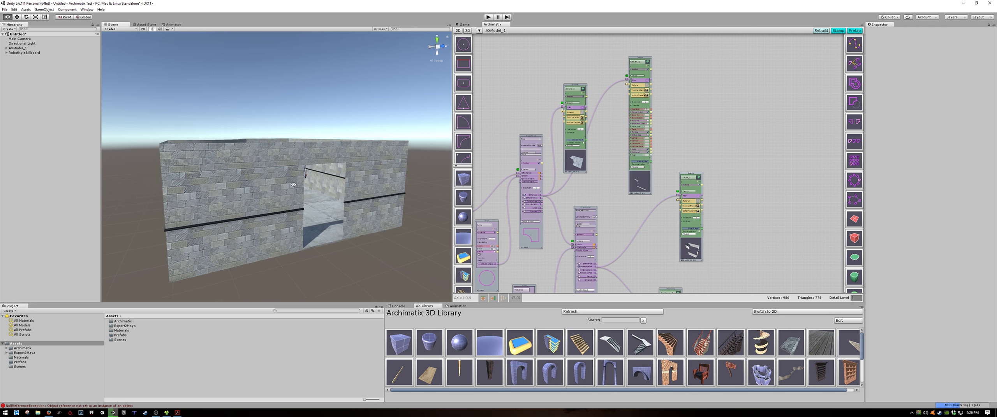
alt+drag(339, 183, 413, 197)
Step: Reveal the shared block wall Material node from the wall Extrude's Material input and place it beside the Extrude
scroll(593, 196, up, 3)
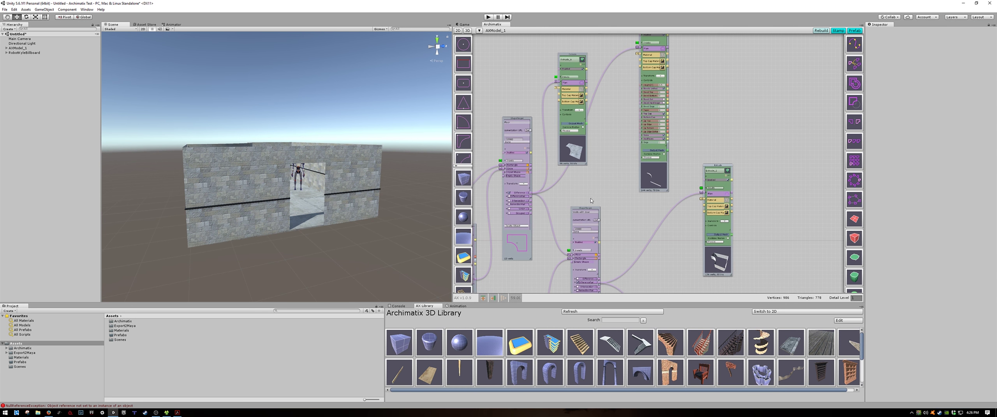
middle_drag(607, 210, 610, 279)
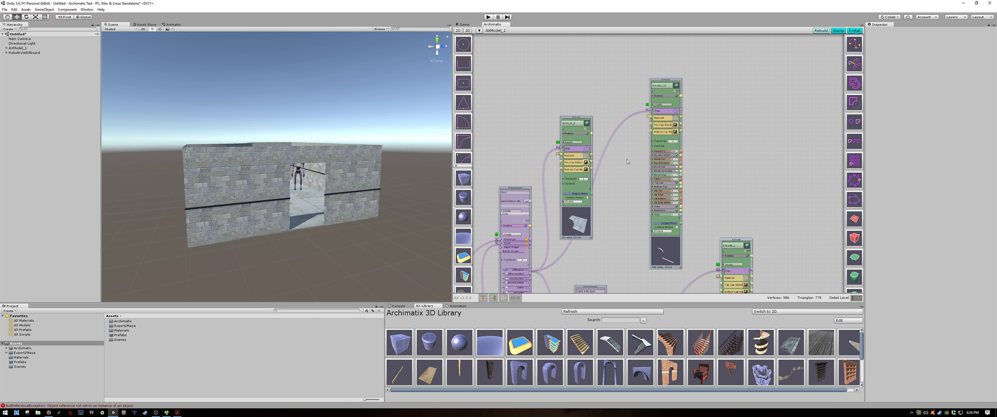
scroll(624, 165, up, 1)
alt+drag(673, 203, 622, 111)
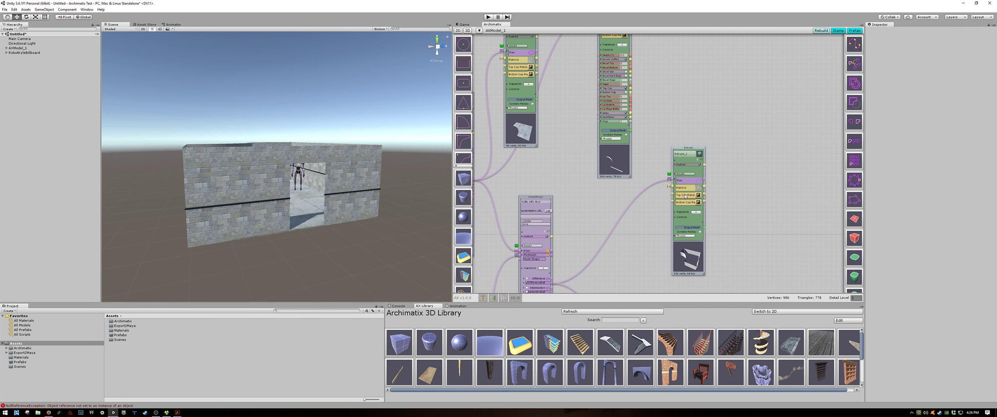
drag(670, 190, 621, 223)
scroll(579, 239, up, 4)
alt+scroll(613, 228, up, 9)
alt+scroll(614, 228, down, 2)
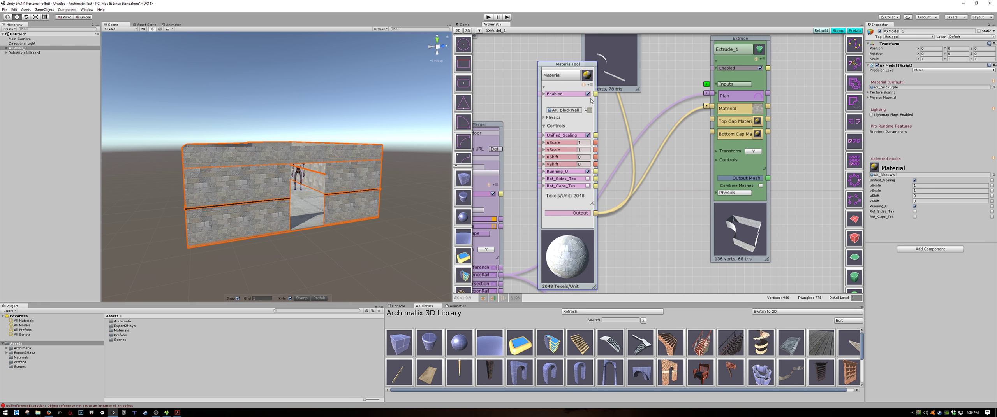
Step: Replace the shared wall material with sci_fi_003 and close the material picker
click(588, 110)
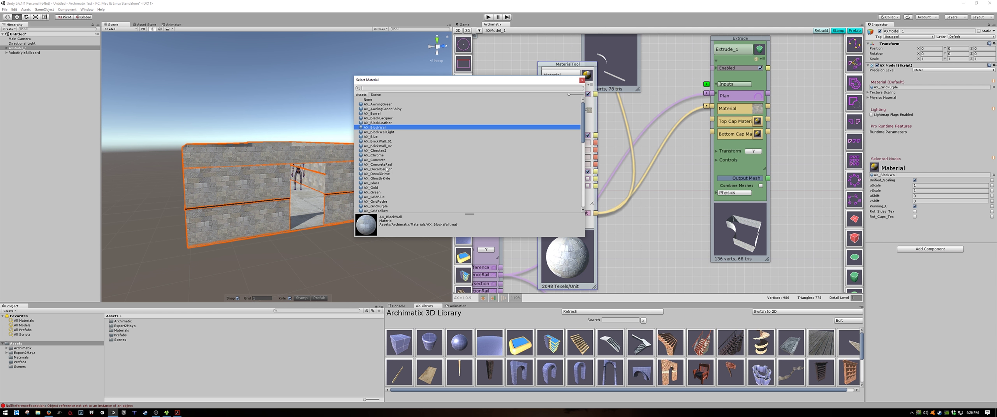
scroll(388, 153, down, 3)
scroll(388, 153, down, 12)
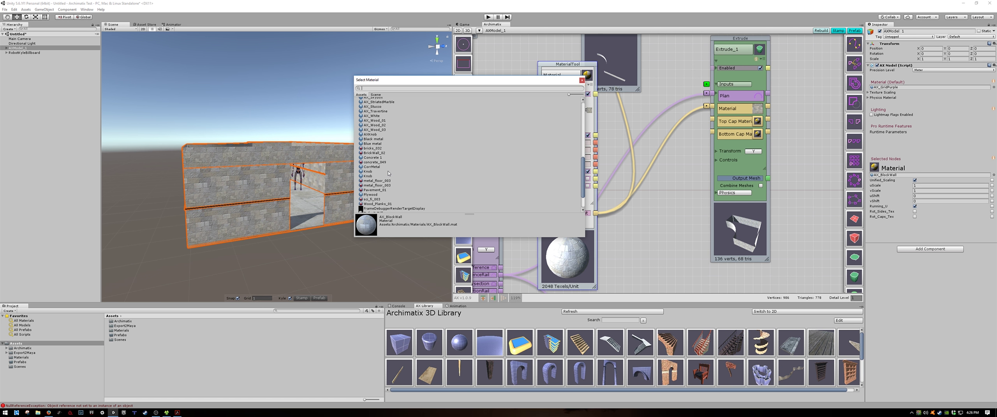
scroll(388, 173, down, 2)
click(373, 183)
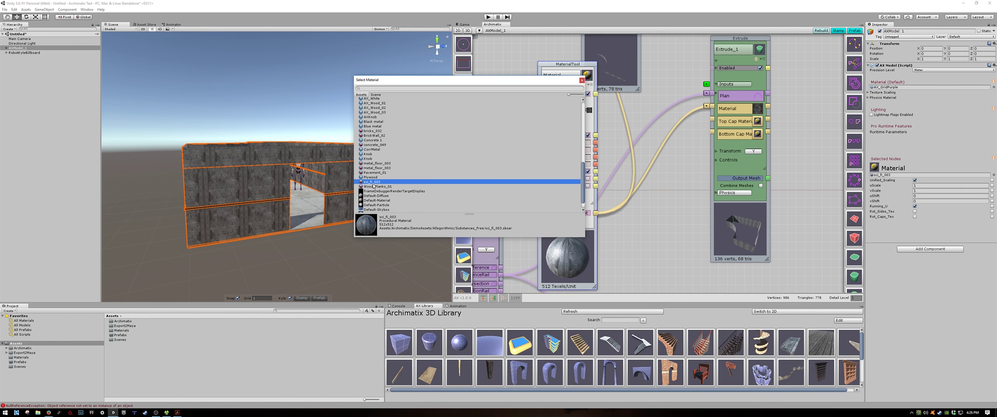
drag(540, 86, 619, 96)
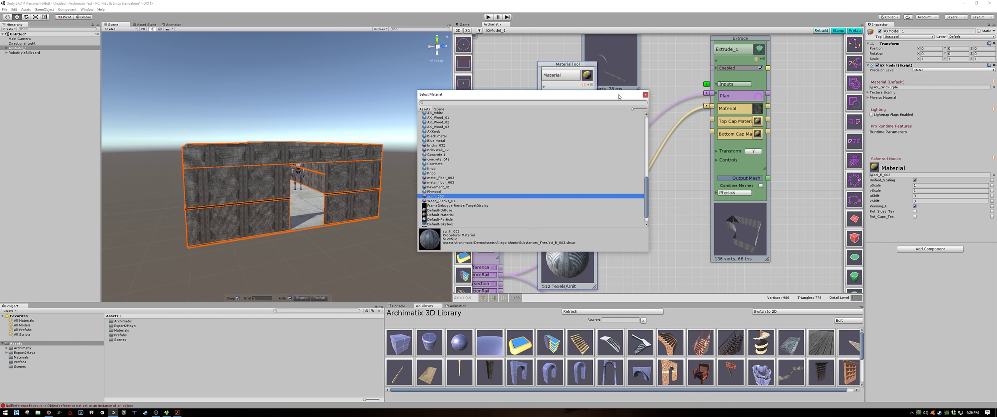
click(645, 94)
Step: Set the wall material's unified uScale and vScale to 1.72 while checking the panel pattern from the front
scroll(349, 211, up, 5)
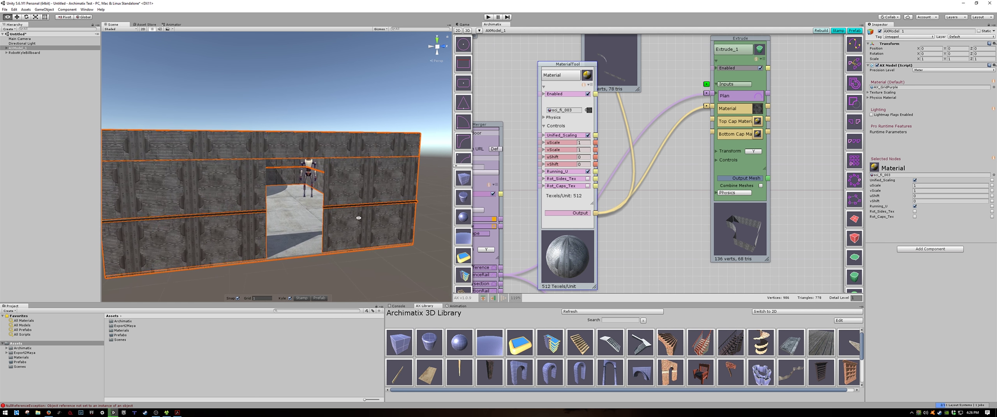
alt+drag(348, 211, 373, 220)
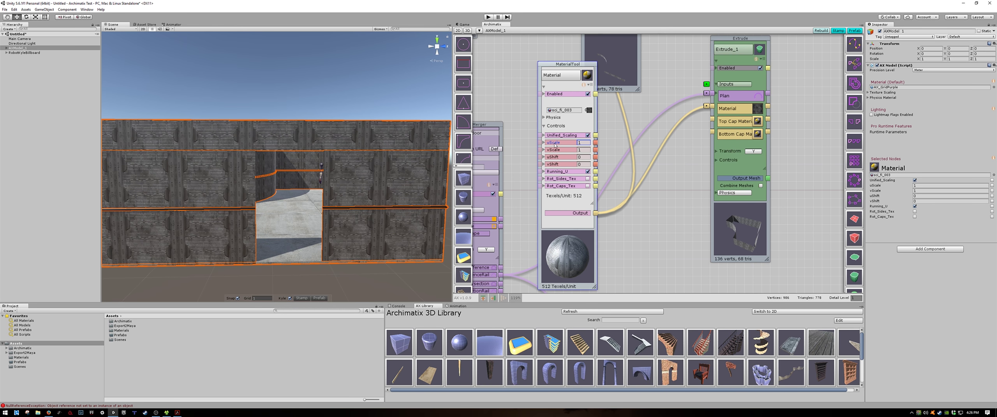
drag(555, 146, 562, 145)
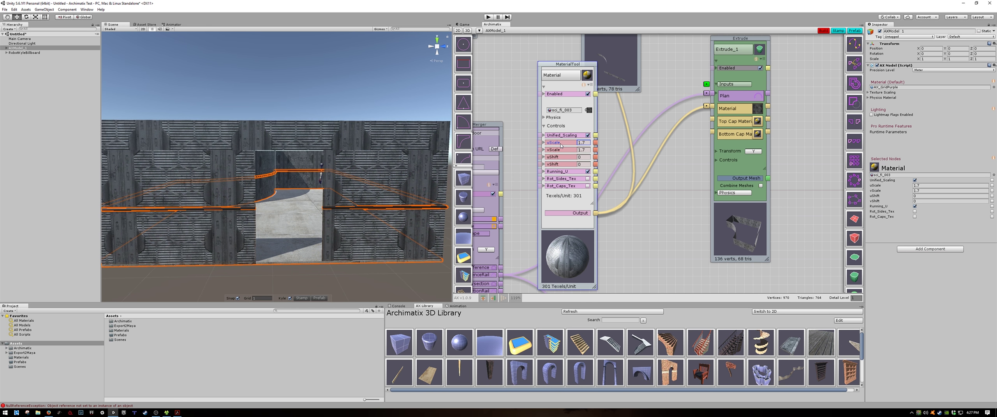
alt+right_drag(331, 226, 299, 237)
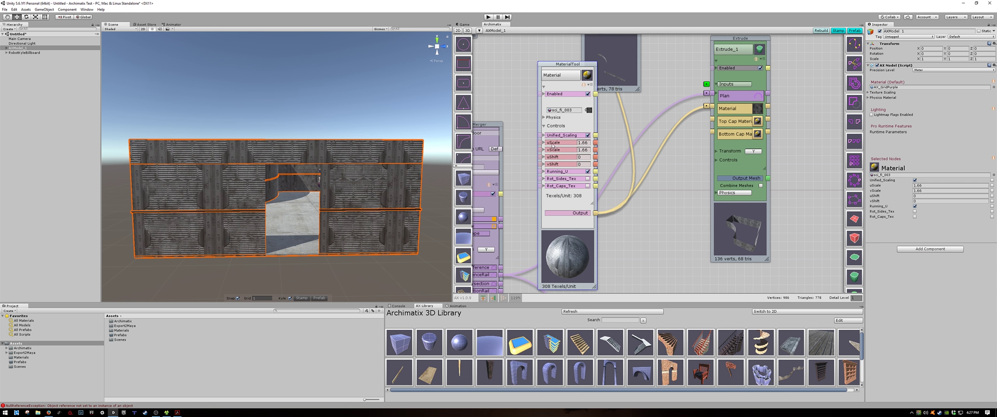
drag(552, 146, 555, 147)
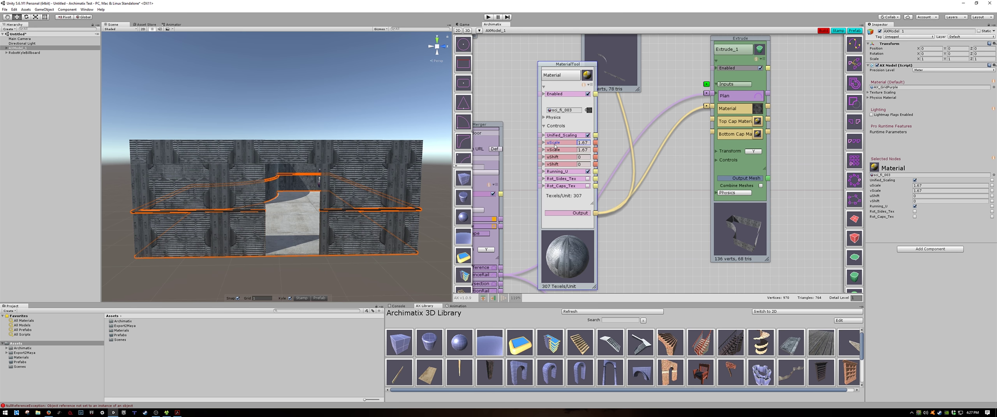
drag(555, 147, 557, 148)
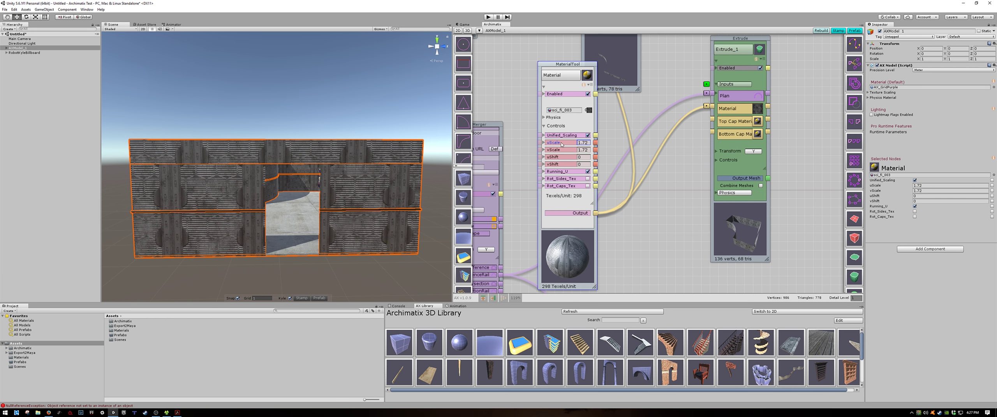
Step: Set the wall material's unified scale to 1 and change the material to AX_BlockWall, closing the picker
text(1)
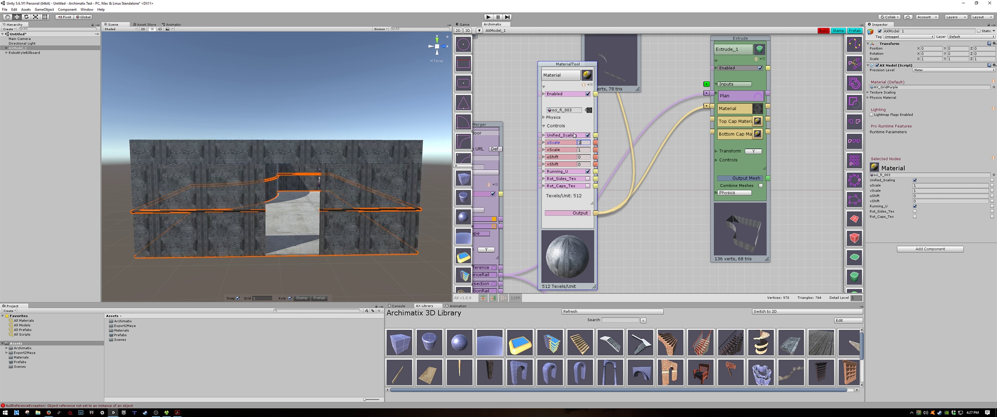
key(Return)
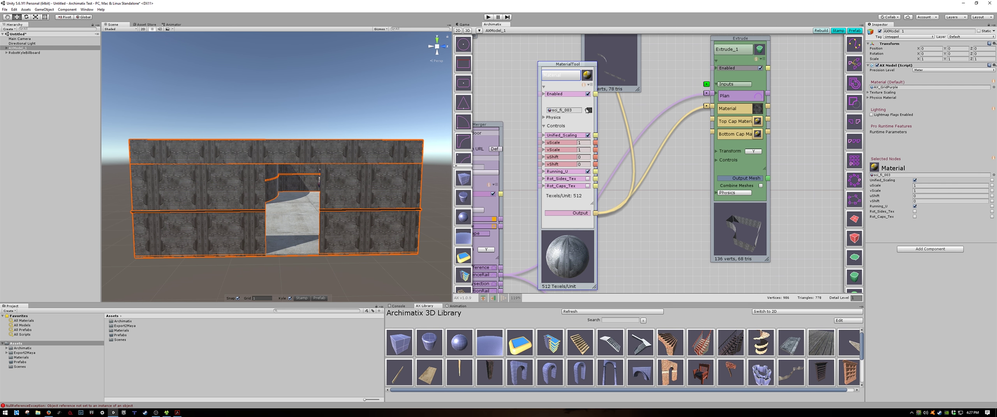
click(588, 111)
scroll(505, 141, up, 10)
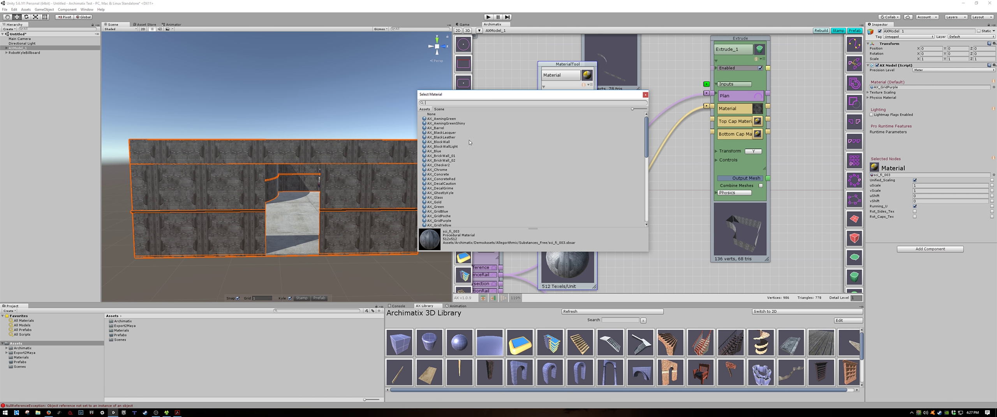
click(443, 142)
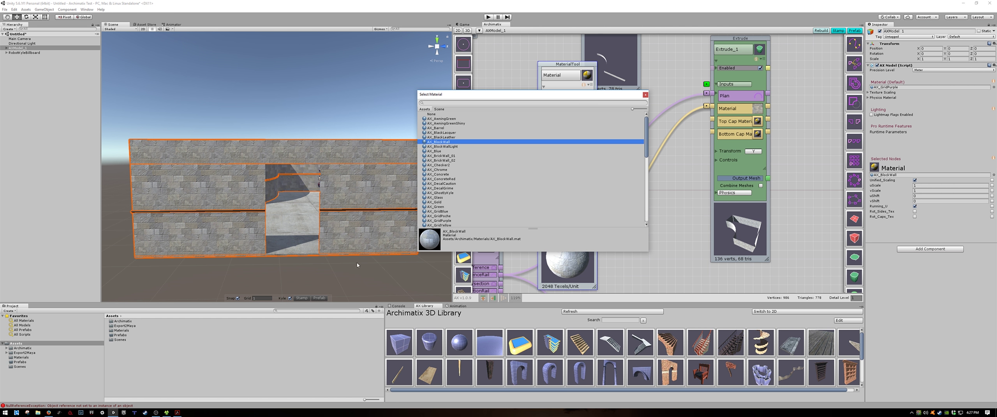
click(645, 95)
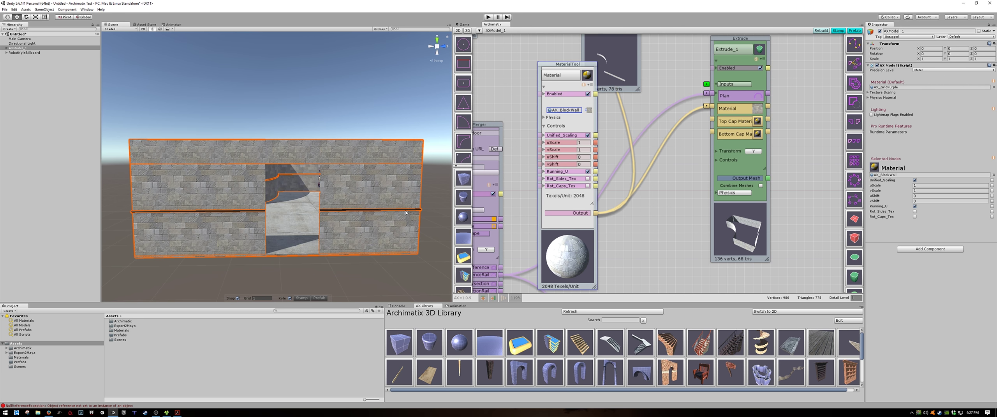
Step: Deselect the model and examine the block-textured room from outside and above, along with its node graph
click(296, 273)
alt+drag(296, 218, 287, 267)
alt+right_drag(287, 267, 331, 273)
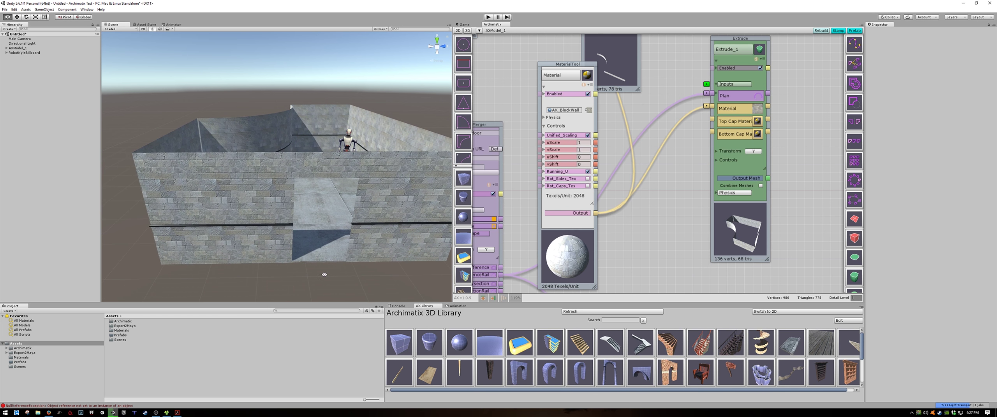
alt+drag(331, 273, 331, 249)
alt+right_drag(315, 251, 364, 253)
alt+drag(334, 273, 359, 203)
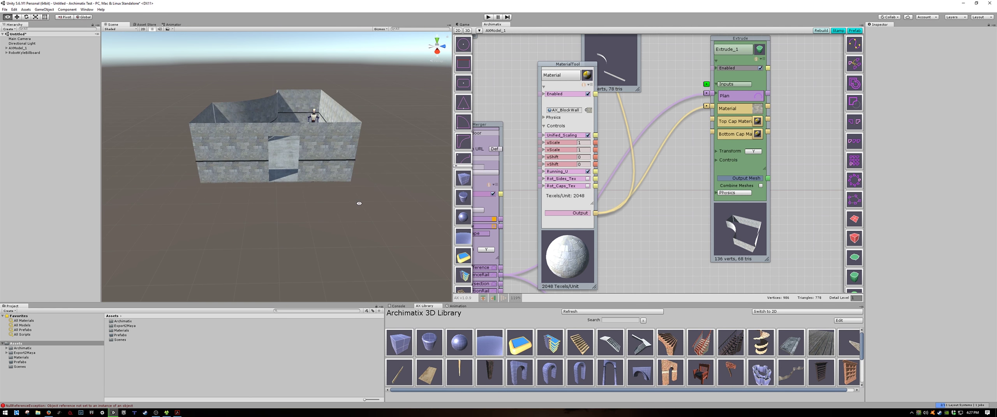
alt+right_drag(414, 206, 329, 205)
mouse_move(330, 205)
alt+mouse_down()
mouse_move(318, 156)
mouse_move(330, 178)
mouse_move(358, 182)
mouse_move(351, 191)
mouse_move(361, 206)
mouse_move(331, 206)
mouse_move(331, 191)
alt+mouse_up()
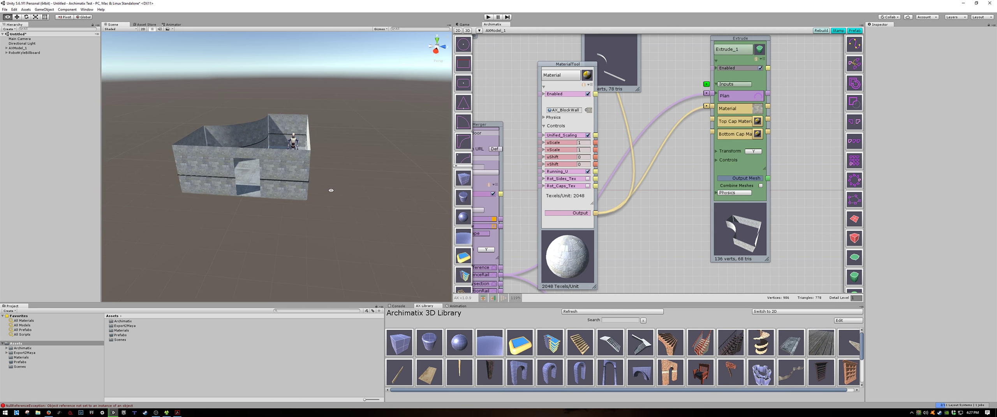
scroll(658, 241, down, 3)
alt+drag(647, 235, 673, 123)
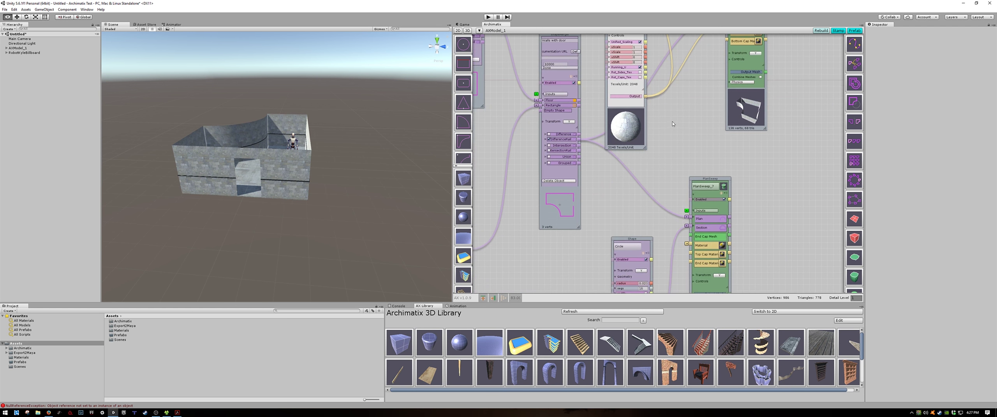
alt+drag(608, 222, 608, 199)
scroll(608, 199, down, 2)
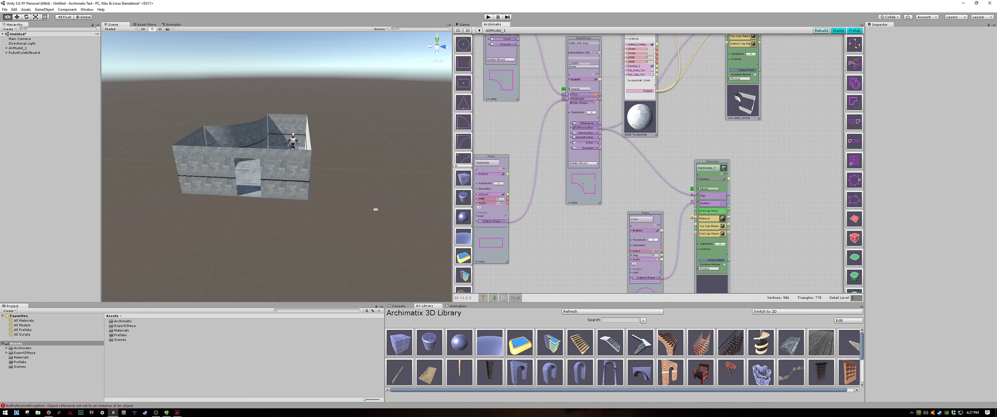
alt+drag(376, 209, 270, 187)
alt+drag(382, 219, 447, 221)
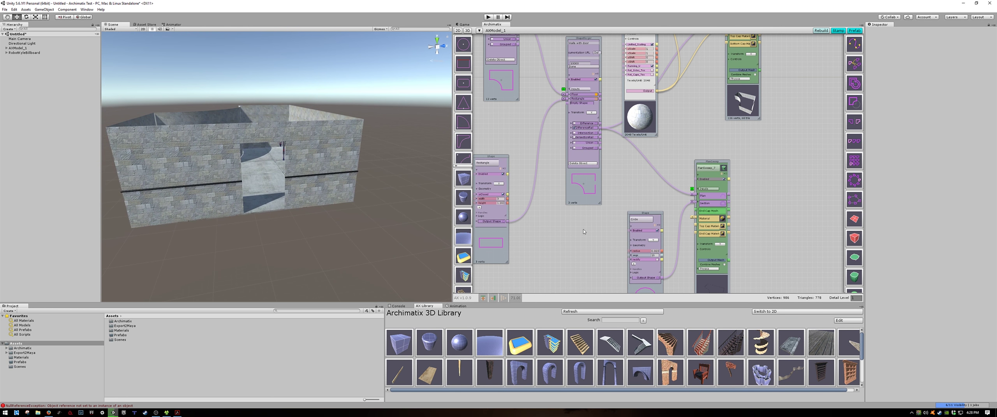
Step: Move the Walls with door node lower in the graph, reduce Extrude_1's height to 1, and deselect the model
scroll(625, 225, down, 5)
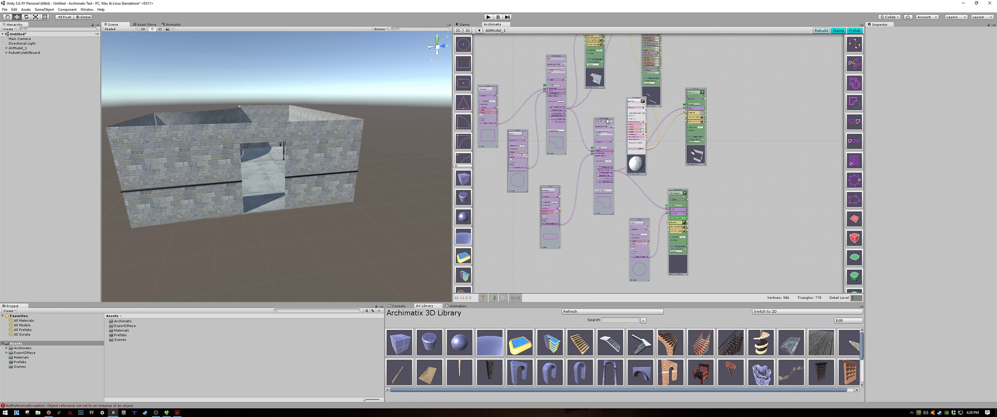
drag(607, 121, 598, 154)
alt+drag(408, 201, 362, 216)
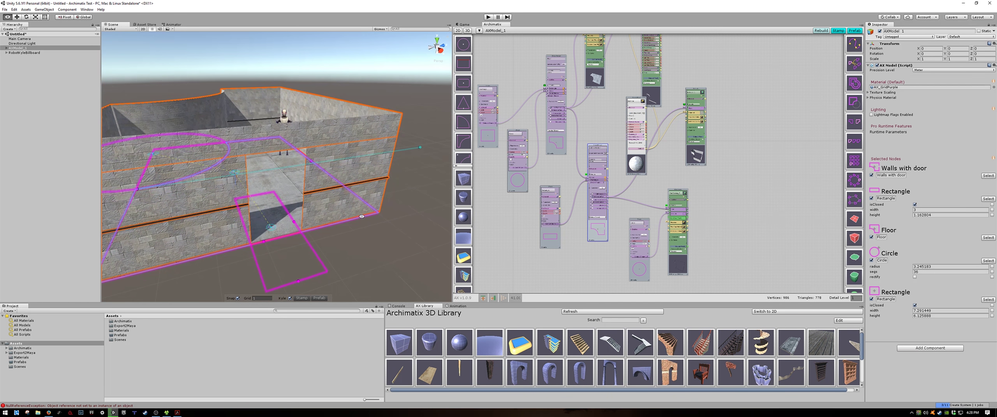
click(361, 177)
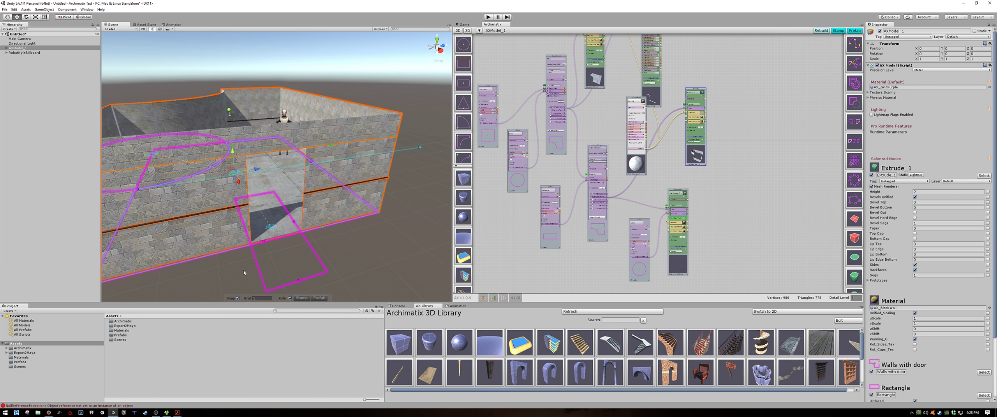
drag(229, 111, 231, 143)
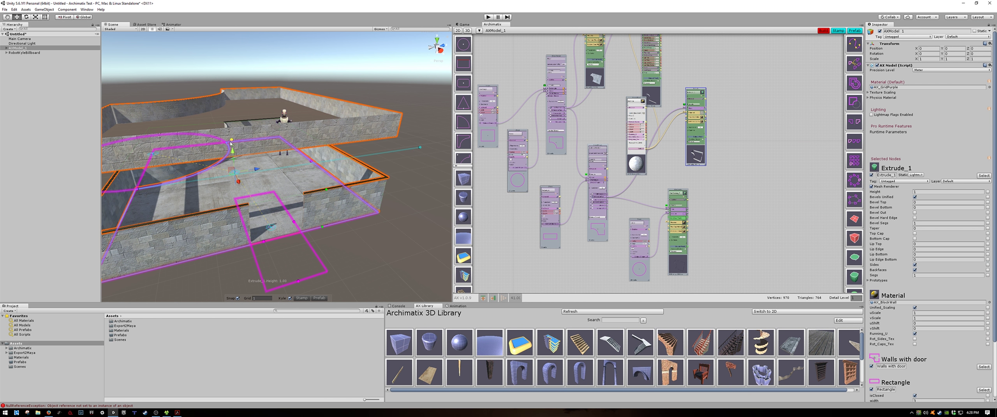
click(411, 222)
mouse_move(411, 222)
alt+mouse_down()
mouse_move(410, 179)
mouse_move(411, 204)
mouse_move(345, 205)
mouse_move(412, 207)
alt+mouse_up()
Step: Reposition the Walls with door node, create a ShapeMerger fed by it, and place the merger beside it
scroll(539, 190, up, 3)
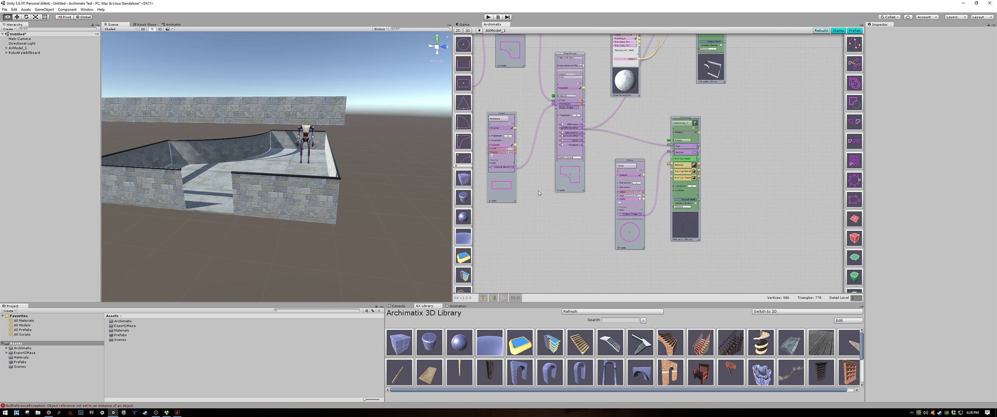
drag(577, 55, 564, 94)
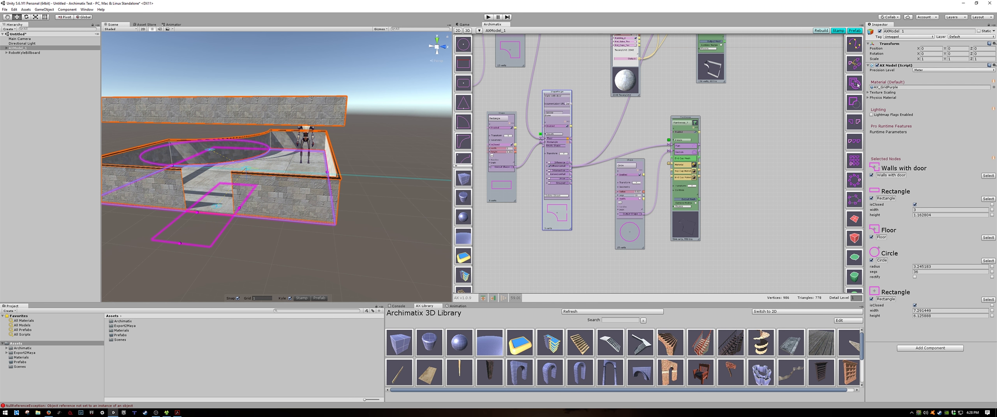
click(853, 103)
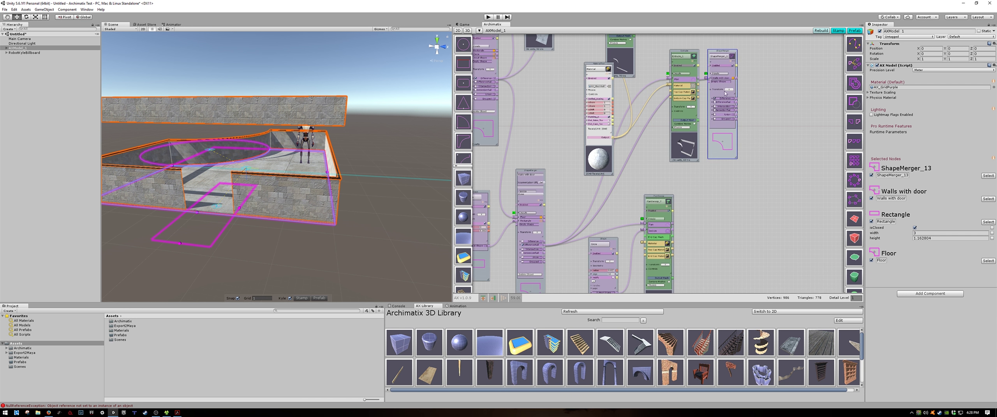
drag(730, 52, 576, 226)
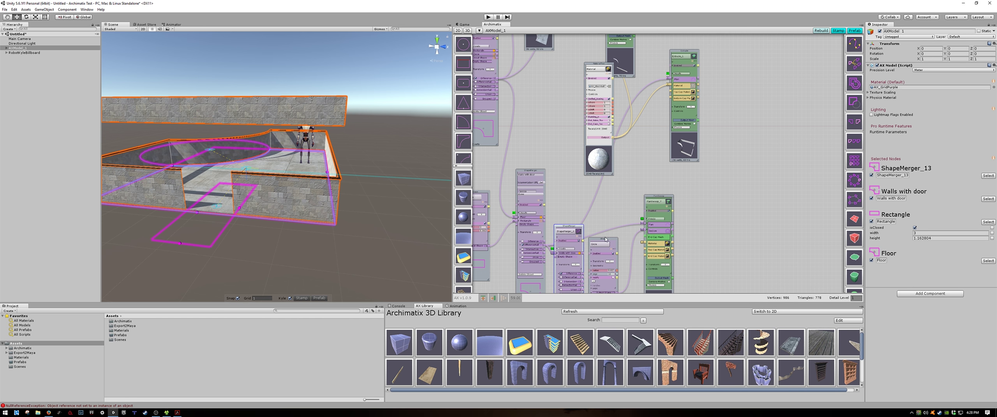
Step: Spread out the rail's PlanSweep and Circle nodes and position the new ShapeMerger in the cleared space
click(620, 238)
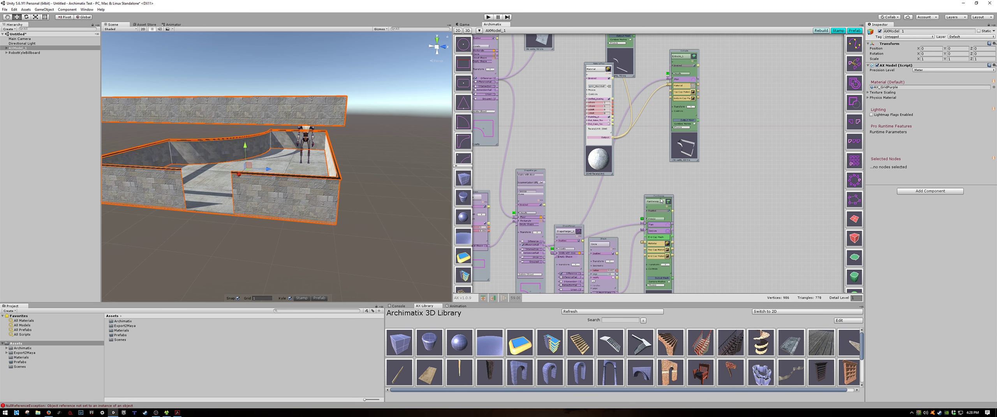
drag(658, 205, 761, 168)
drag(615, 242, 713, 247)
drag(566, 230, 628, 222)
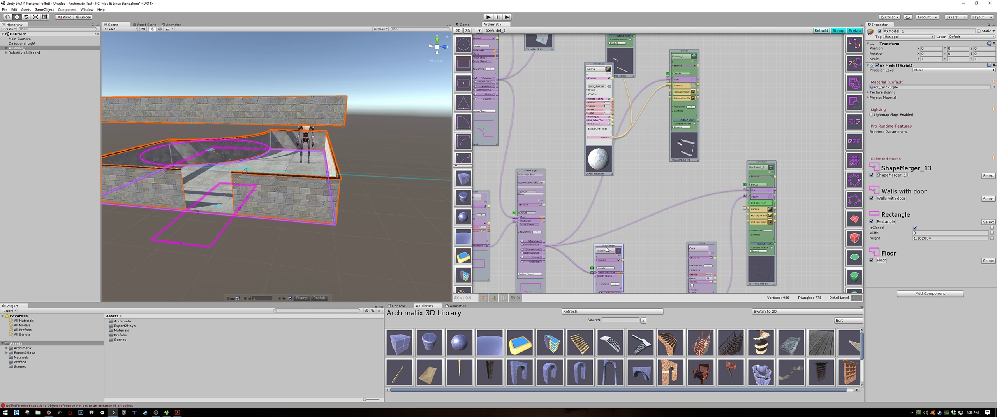
scroll(537, 202, up, 3)
scroll(537, 202, up, 3)
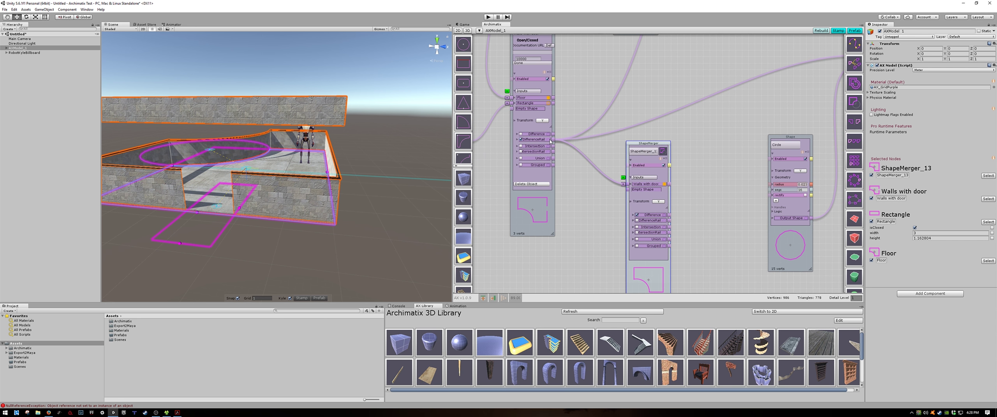
drag(629, 186, 653, 173)
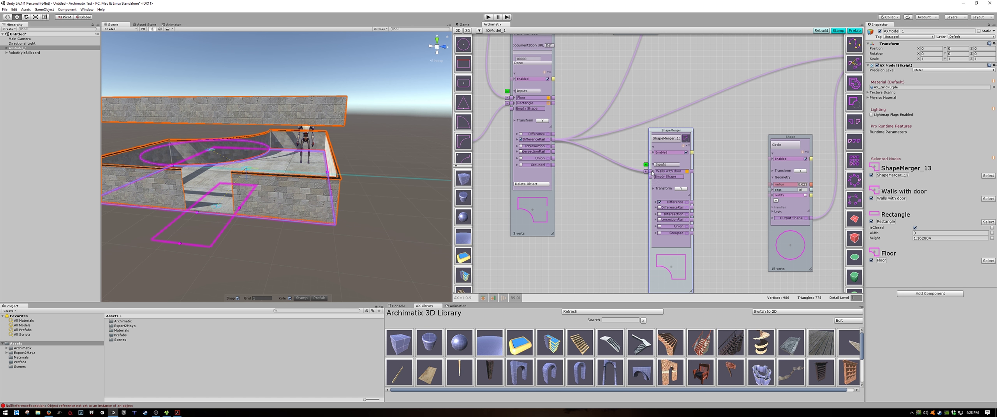
Step: Rename the new ShapeMerger as "Walls with door and windows" and place it below and beside the Walls with door node
drag(673, 131, 673, 142)
click(660, 144)
click(673, 145)
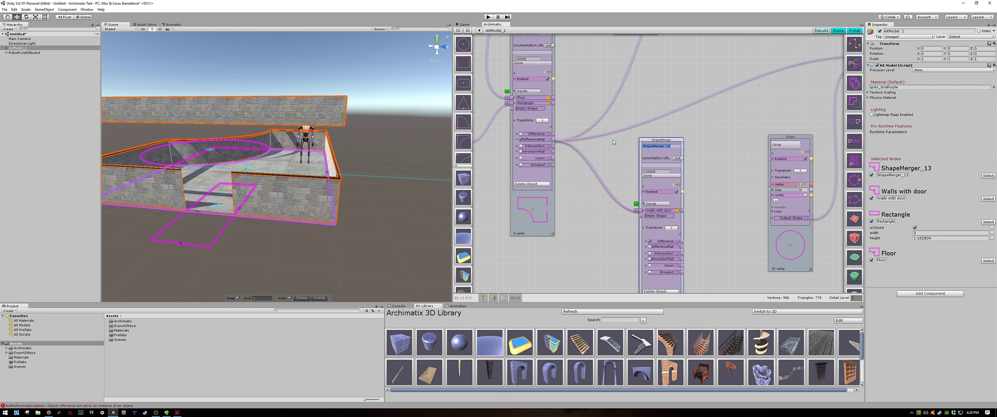
text(Walls with door and windows)
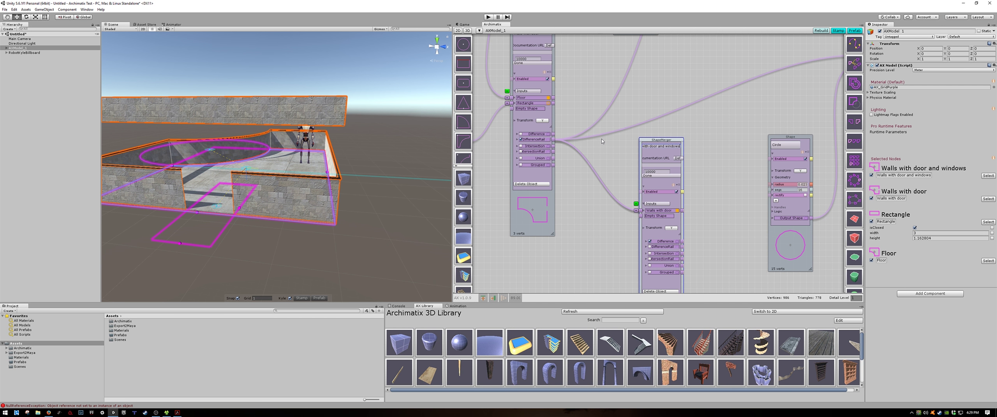
key(Return)
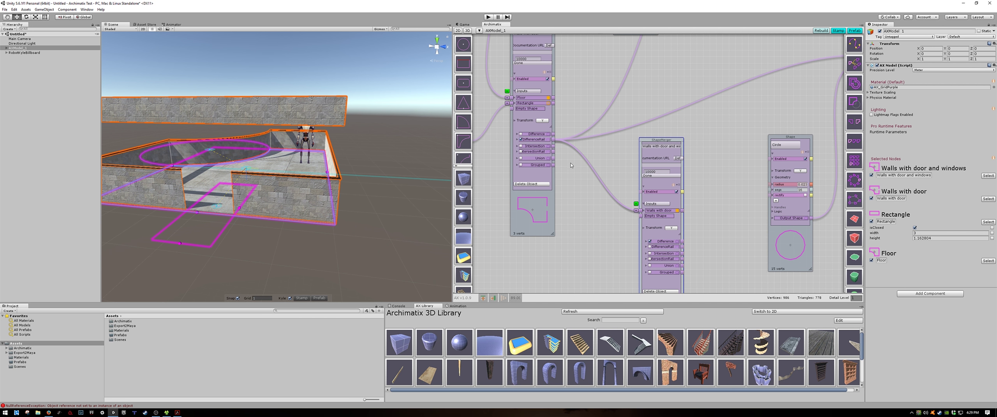
middle_drag(691, 275, 682, 216)
scroll(668, 185, down, 5)
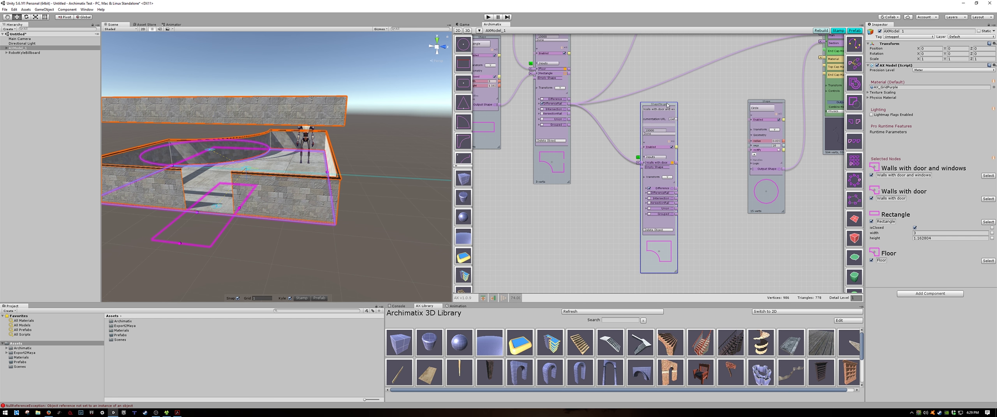
drag(666, 105, 662, 128)
scroll(581, 218, down, 9)
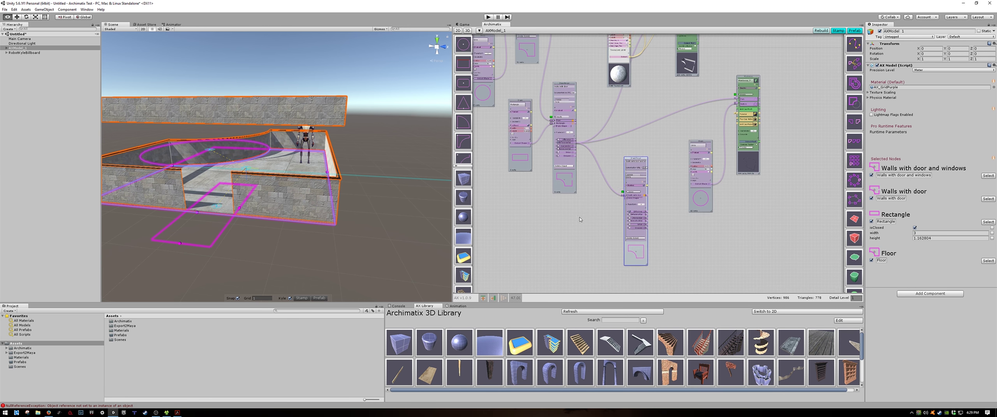
Step: Add a Rectangle shape, place it below the door Rectangle, and delete its connection to the Walls with door merger
middle_drag(580, 219, 576, 208)
click(523, 90)
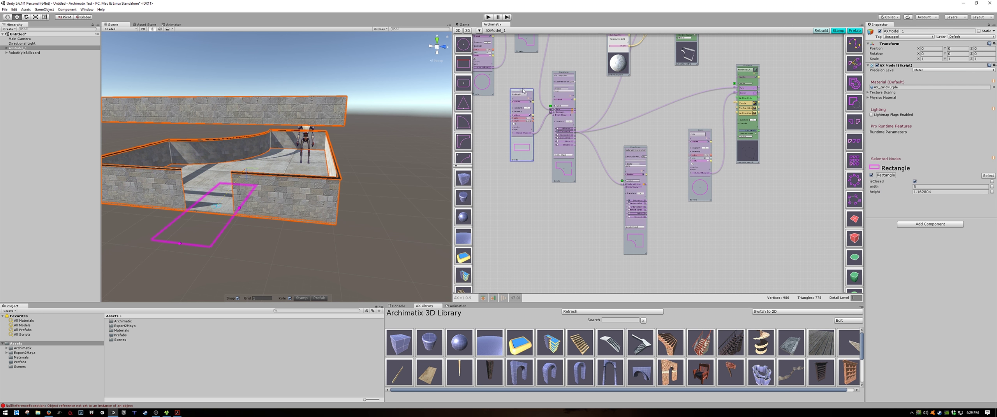
scroll(584, 230, up, 5)
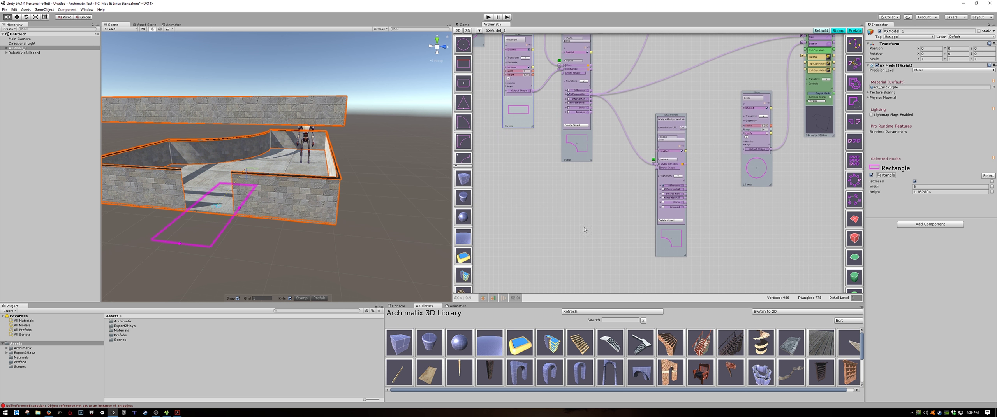
click(467, 67)
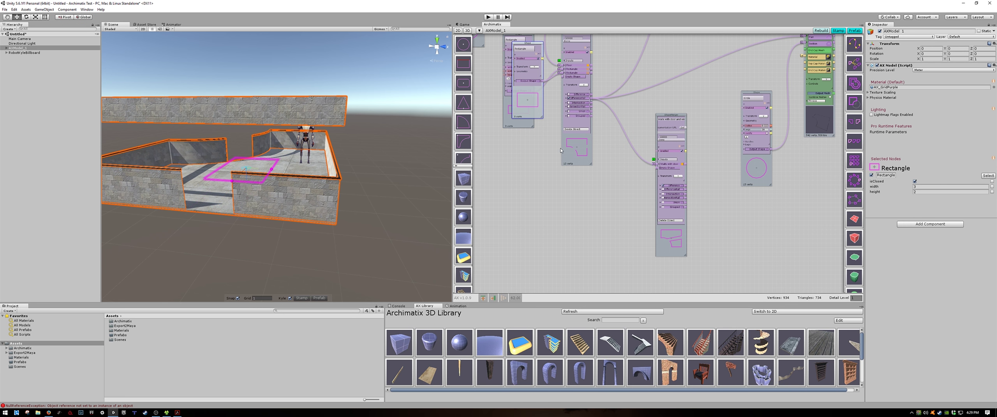
drag(532, 44, 518, 204)
click(549, 205)
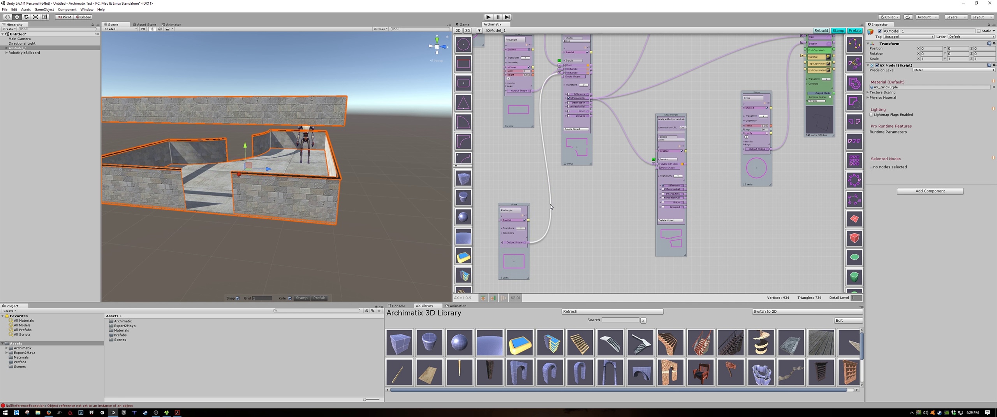
key(Delete)
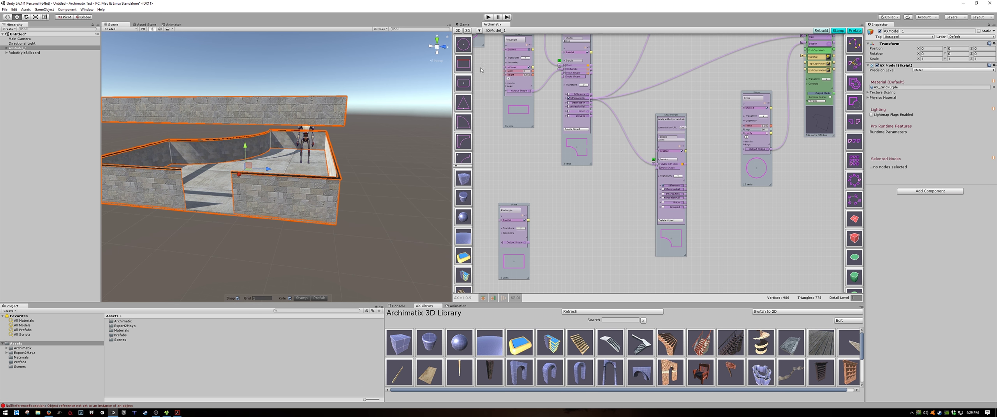
Step: Add a second unconnected Rectangle shape and arrange both new rectangles beside the Walls with door and windows merger
click(469, 64)
drag(705, 123, 622, 226)
drag(511, 206, 560, 181)
scroll(638, 218, up, 4)
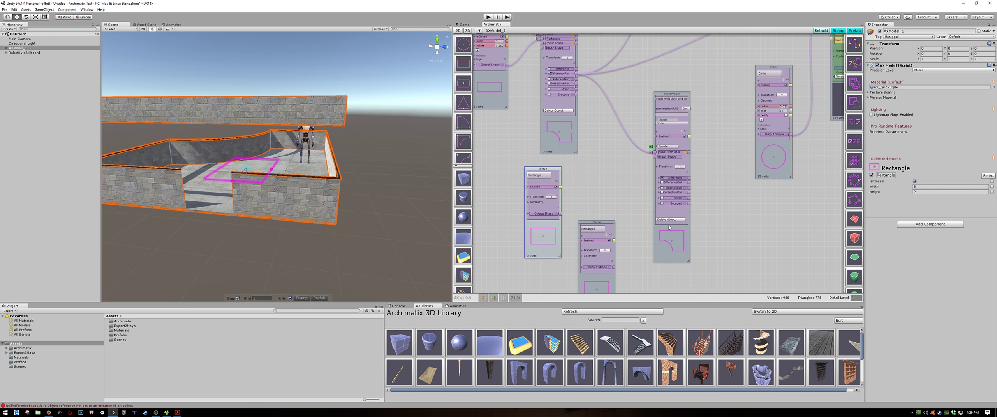
alt+drag(640, 232, 622, 246)
scroll(576, 179, up, 5)
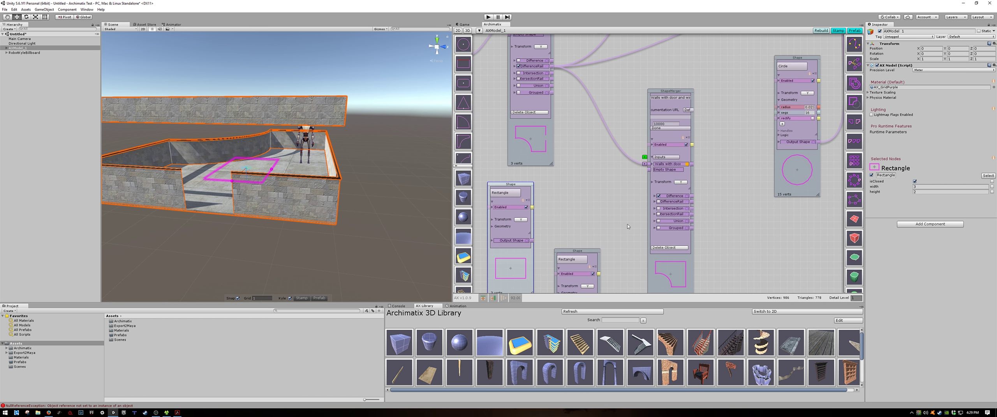
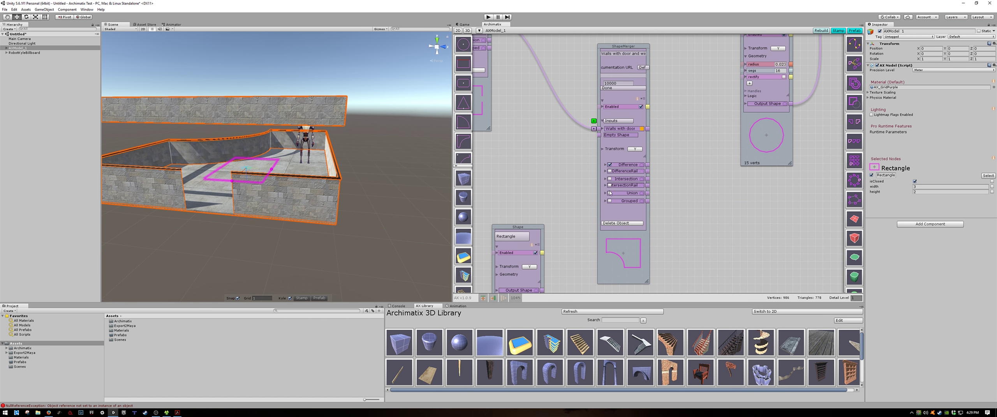
Step: Try the DifferenceRail, Intersection and Union outputs on the Walls with door and windows merger and return it to Difference
click(610, 172)
click(609, 179)
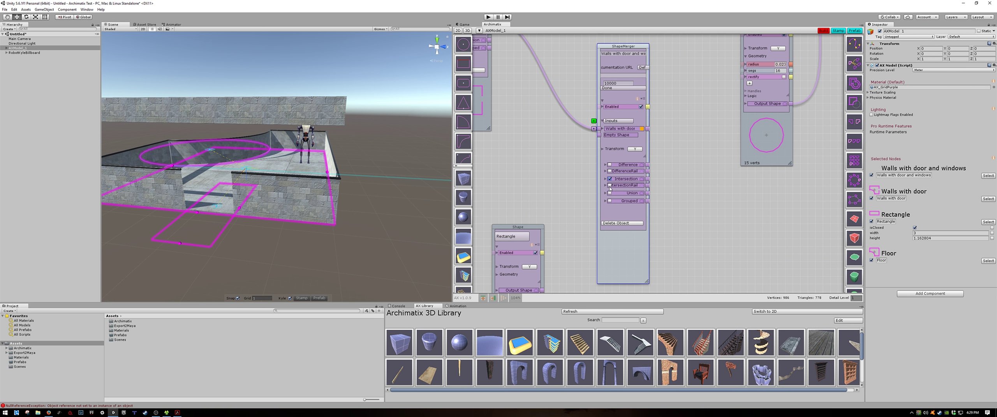
click(610, 194)
click(610, 165)
Step: Try the Difference, Intersection and Union outputs on the Walls with door merger and return it to DifferenceRail
alt+drag(541, 175, 641, 291)
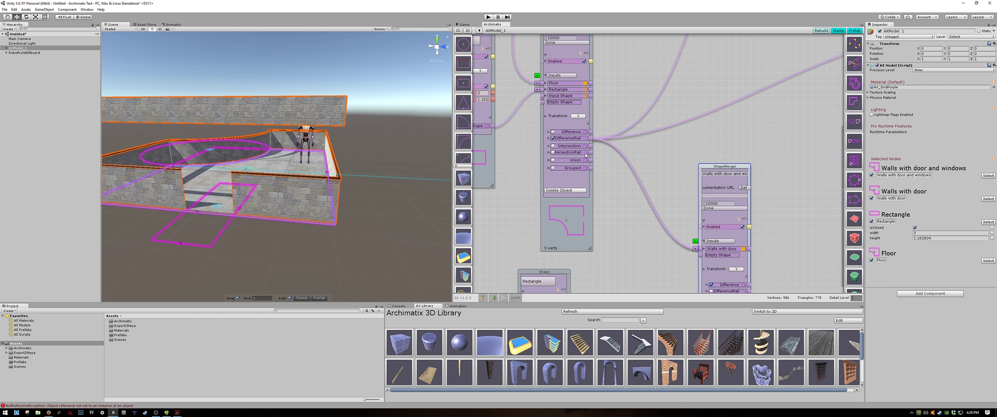
click(553, 132)
click(553, 138)
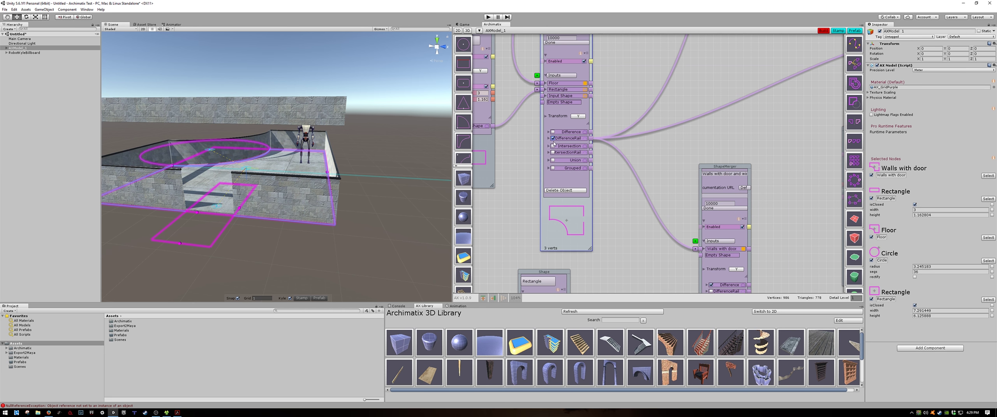
click(553, 147)
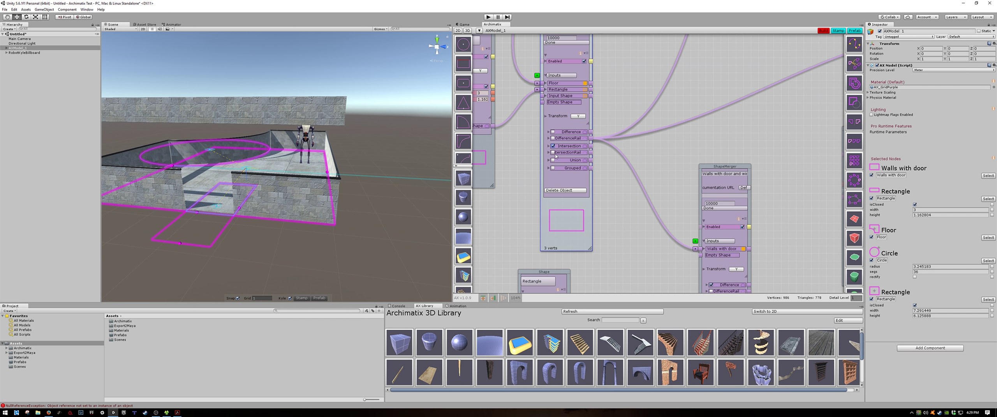
click(553, 160)
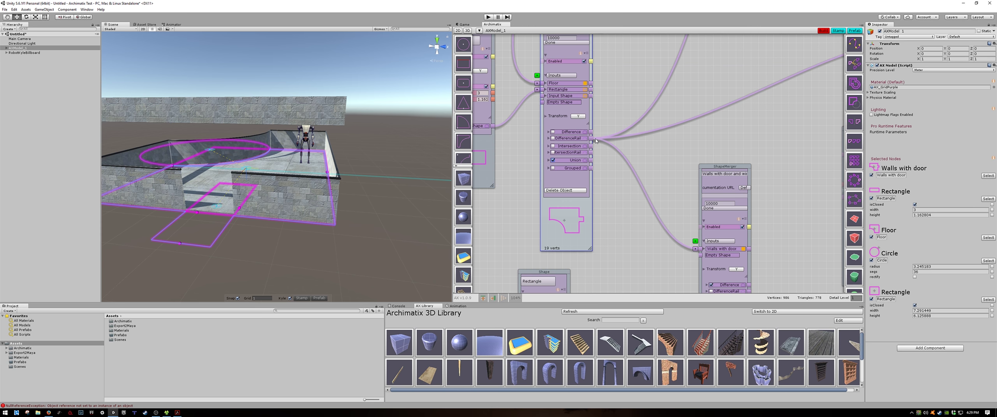
scroll(598, 158, up, 3)
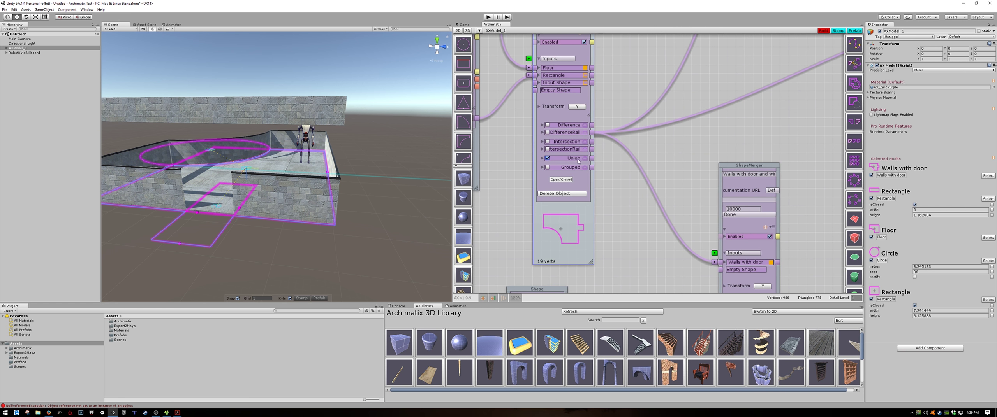
scroll(587, 152, down, 2)
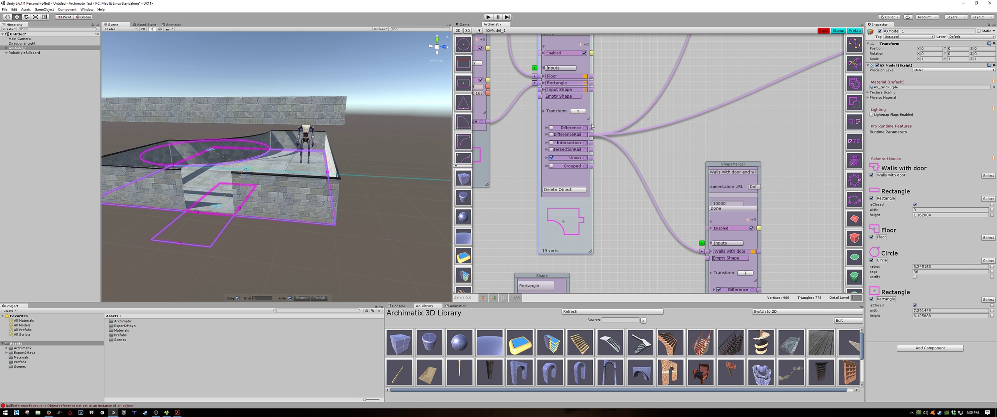
click(551, 135)
scroll(615, 199, down, 2)
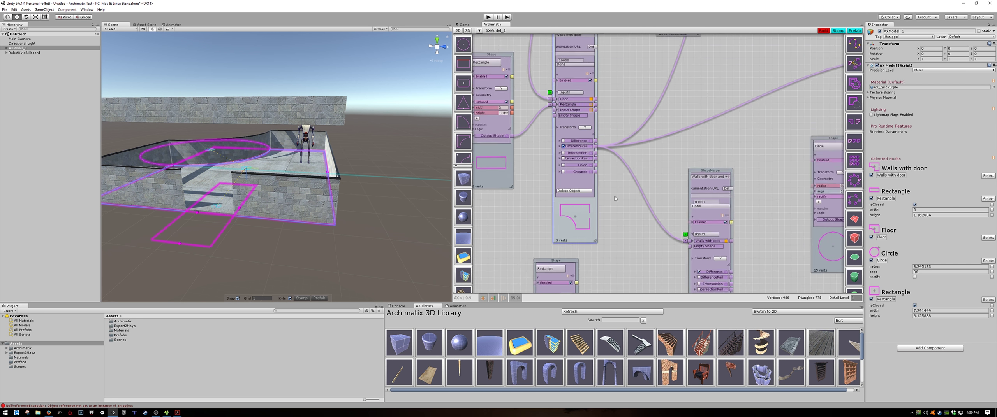
scroll(615, 198, down, 6)
scroll(615, 199, up, 5)
alt+drag(615, 226, 604, 195)
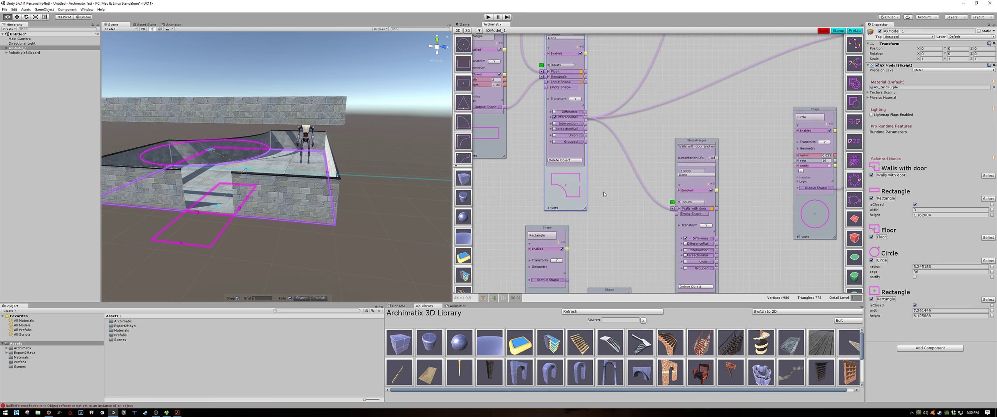
scroll(604, 192, down, 4)
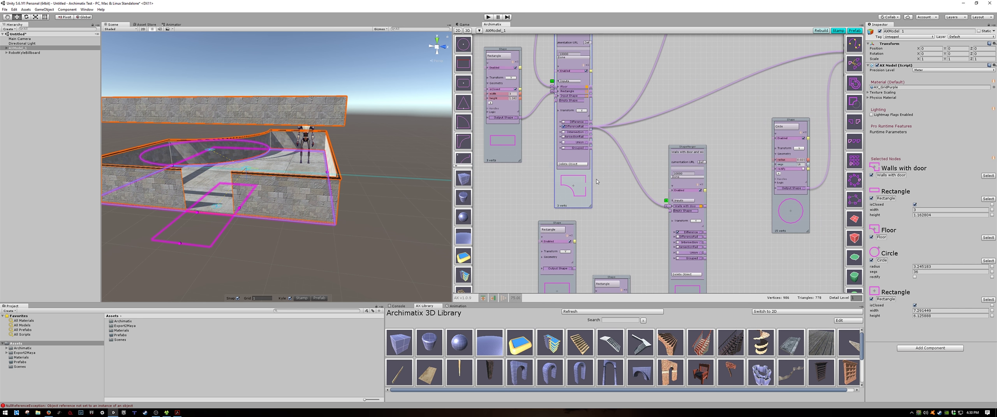
scroll(596, 182, up, 2)
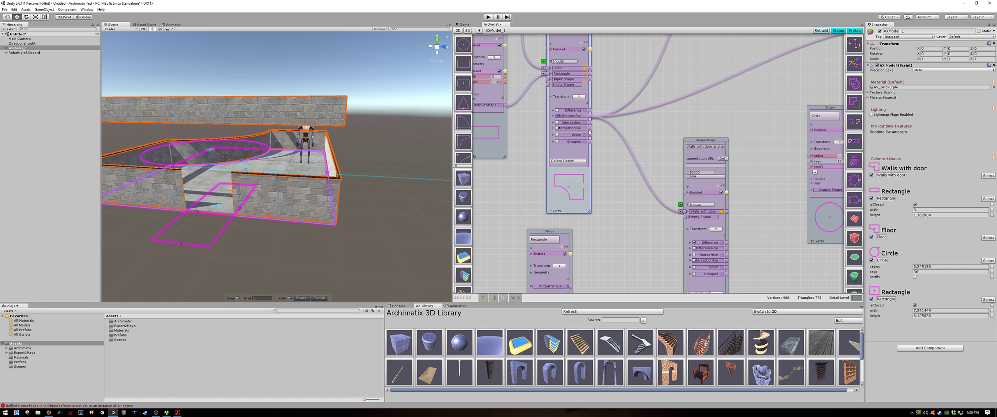
scroll(600, 138, up, 1)
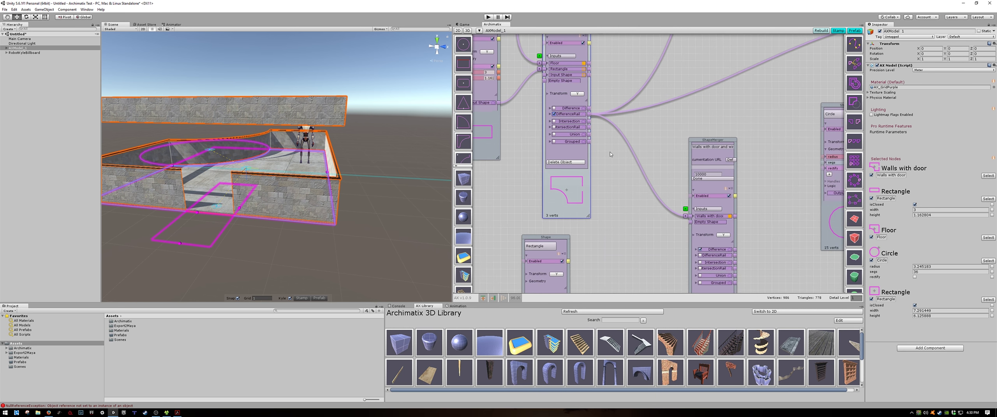
Step: Set the Walls with door and windows merger to DifferenceRail and connect the two new Rectangle shapes as its inputs
alt+drag(634, 237, 598, 122)
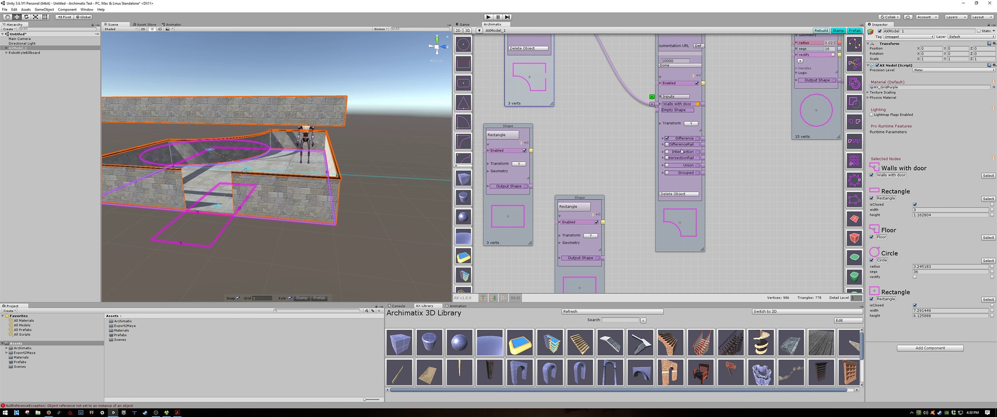
click(667, 144)
scroll(703, 229, up, 1)
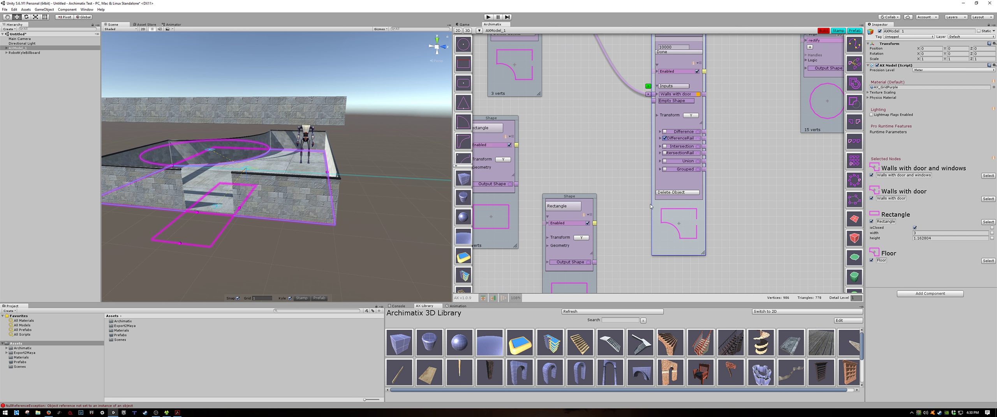
scroll(650, 206, down, 3)
scroll(589, 175, up, 1)
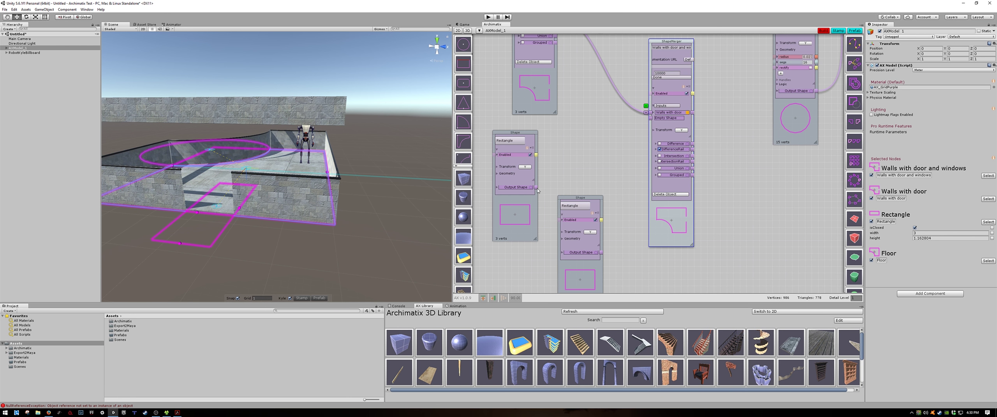
drag(537, 188, 648, 118)
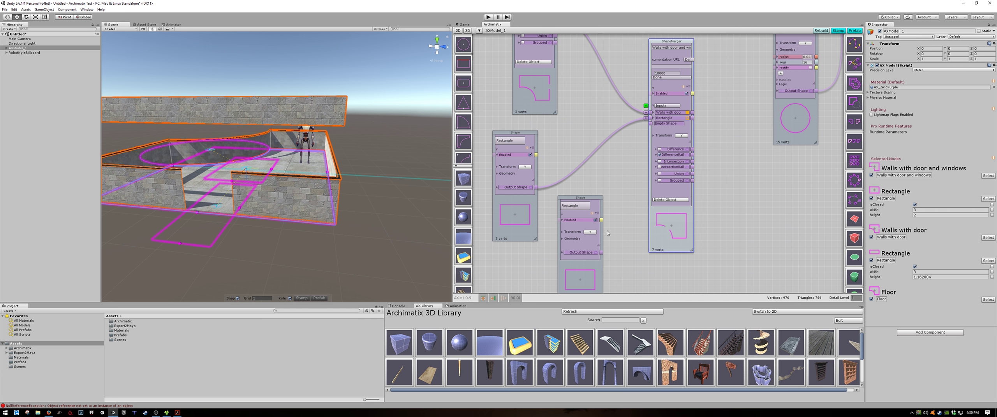
drag(600, 254, 650, 125)
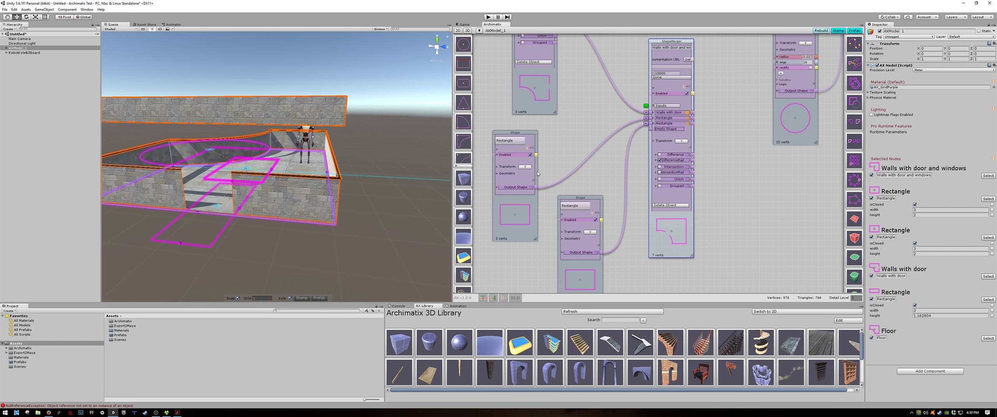
Step: Turn off snapping, move the first window rectangle across the room's side wall and resize its width to about 1.45
click(521, 134)
alt+drag(320, 234, 300, 176)
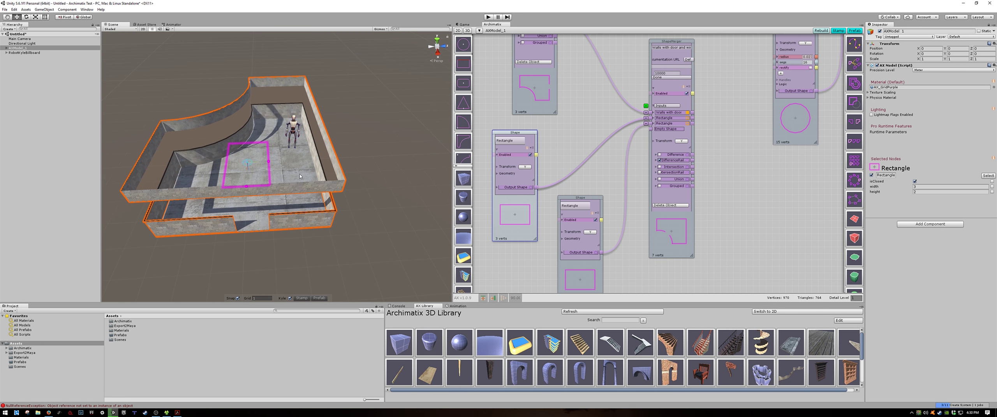
drag(246, 190, 247, 178)
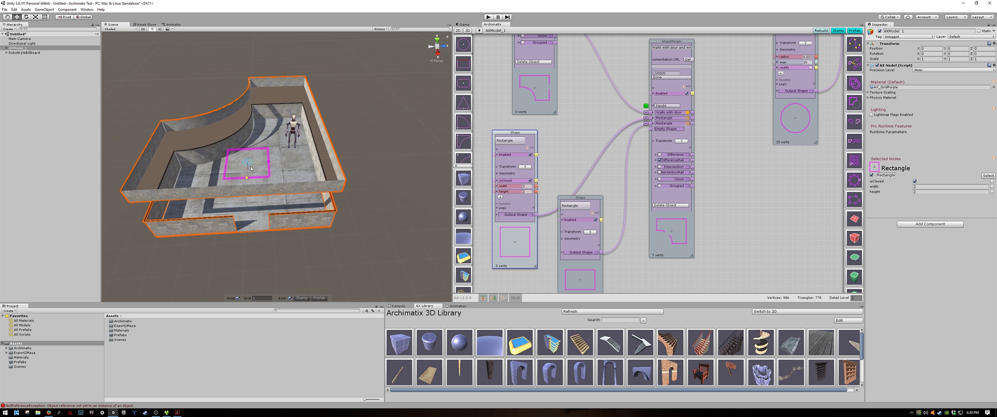
click(238, 299)
drag(247, 164, 311, 136)
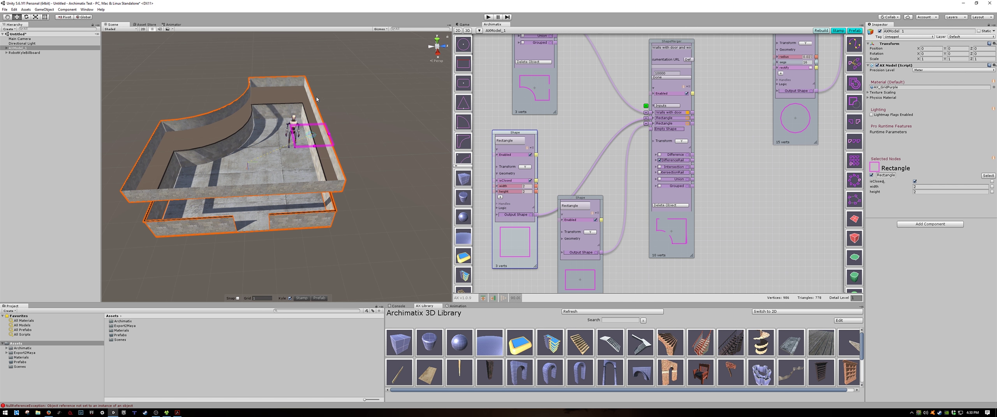
alt+drag(316, 99, 330, 217)
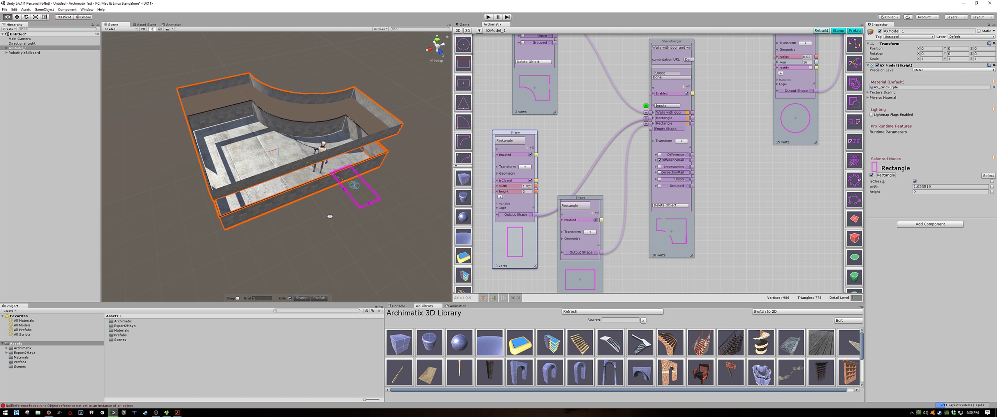
drag(345, 189, 341, 191)
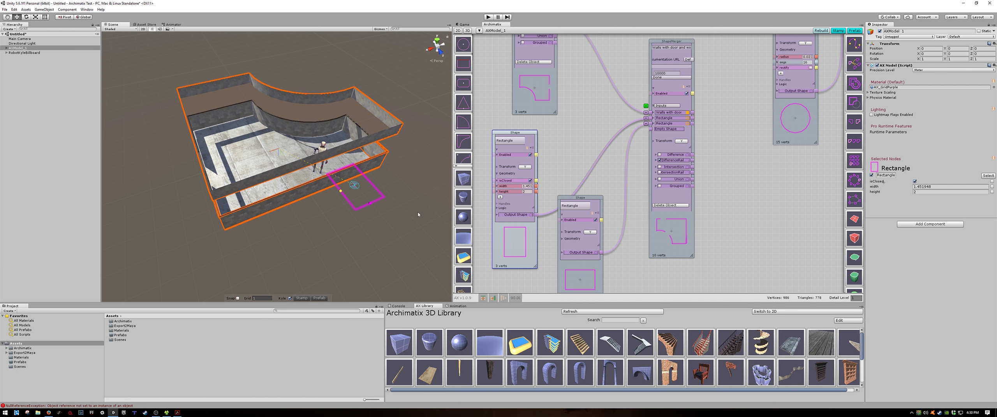
Step: Place the second window rectangle lengthwise across the room and resize it to about 1.31 wide and 10.94 high
alt+drag(387, 226, 331, 227)
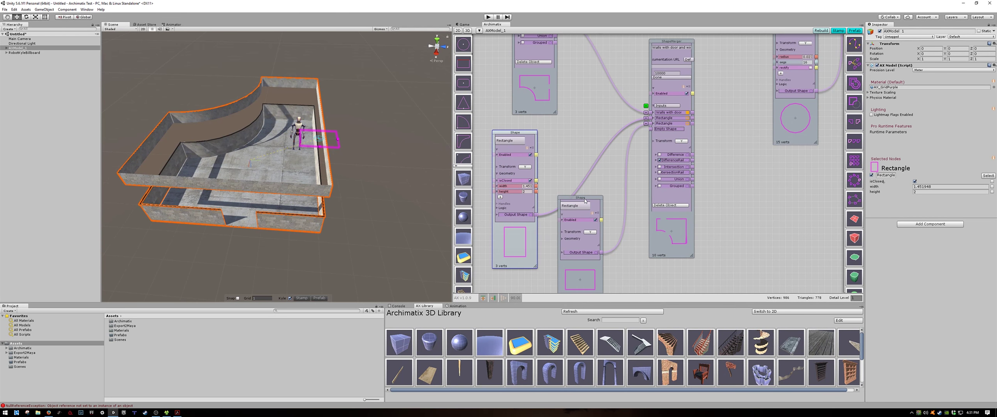
scroll(604, 252, down, 3)
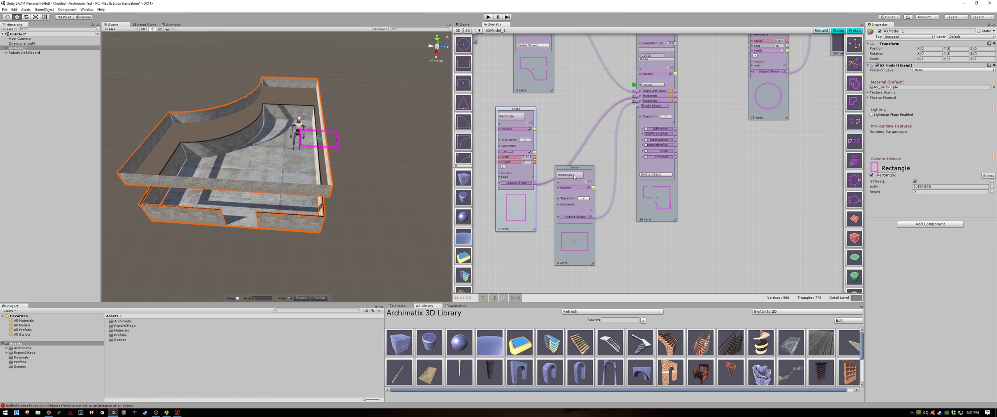
drag(575, 171, 588, 177)
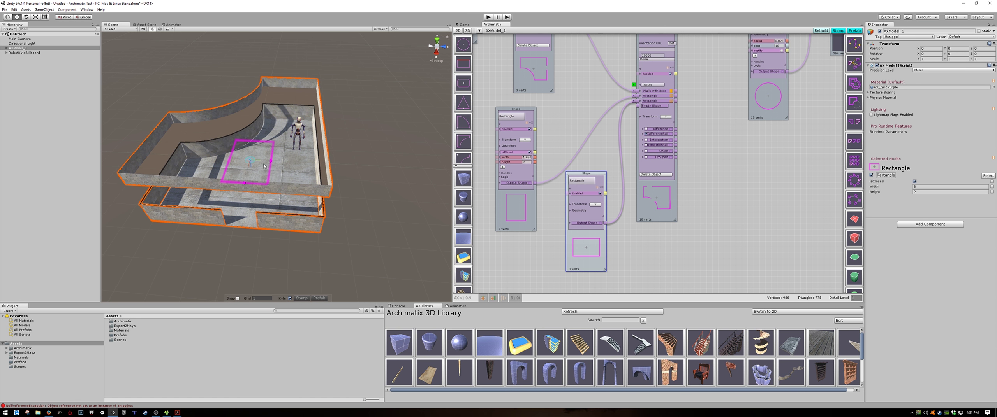
drag(245, 184, 252, 211)
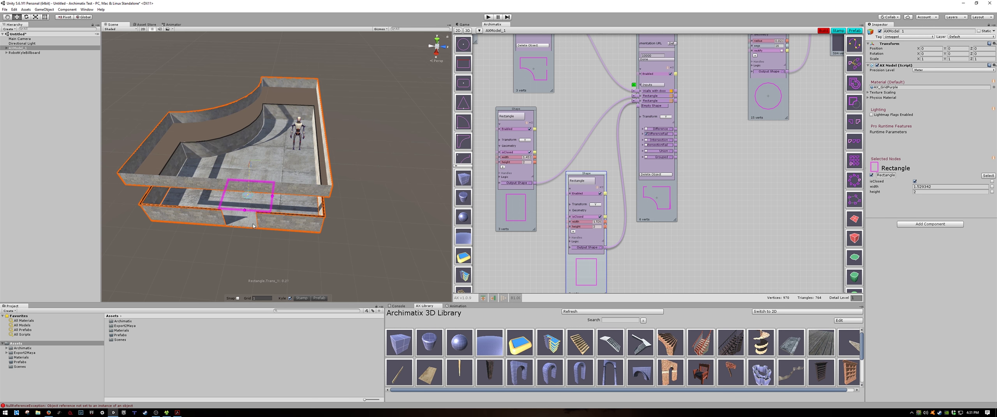
alt+drag(311, 223, 375, 225)
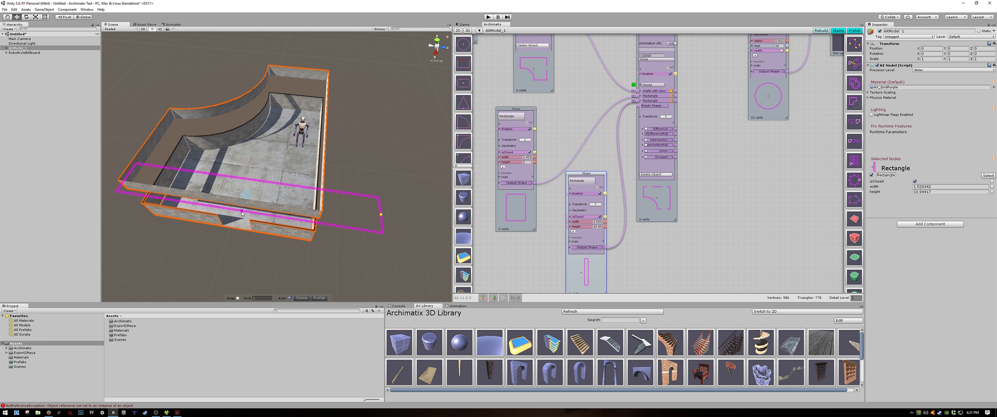
drag(241, 210, 242, 209)
Step: Examine the outline preview of the Walls with door and windows merger for the cut openings
scroll(641, 225, up, 3)
scroll(642, 225, up, 8)
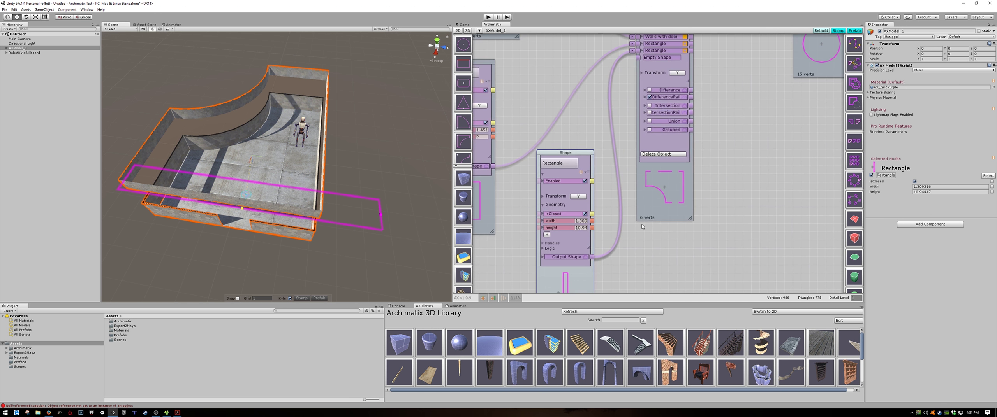
scroll(669, 199, up, 1)
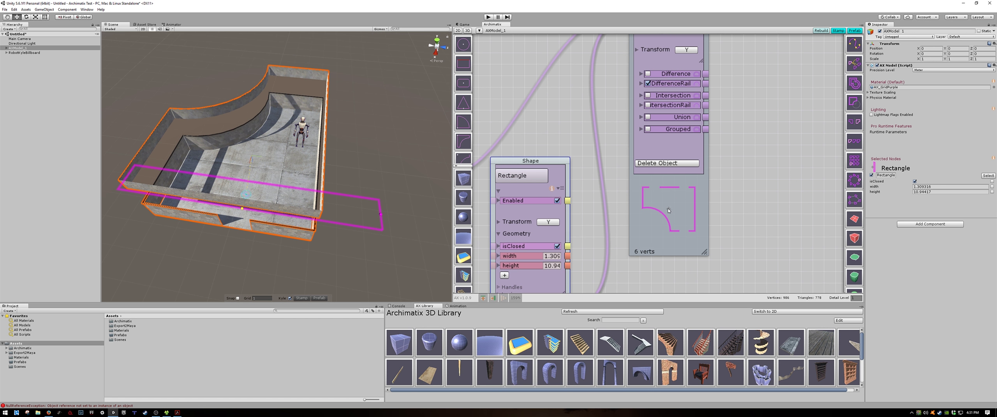
scroll(669, 210, down, 3)
scroll(668, 211, down, 1)
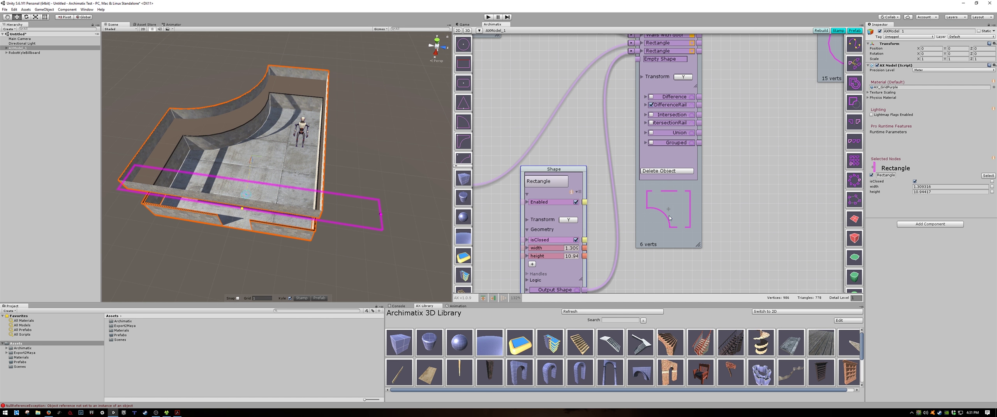
scroll(235, 202, down, 3)
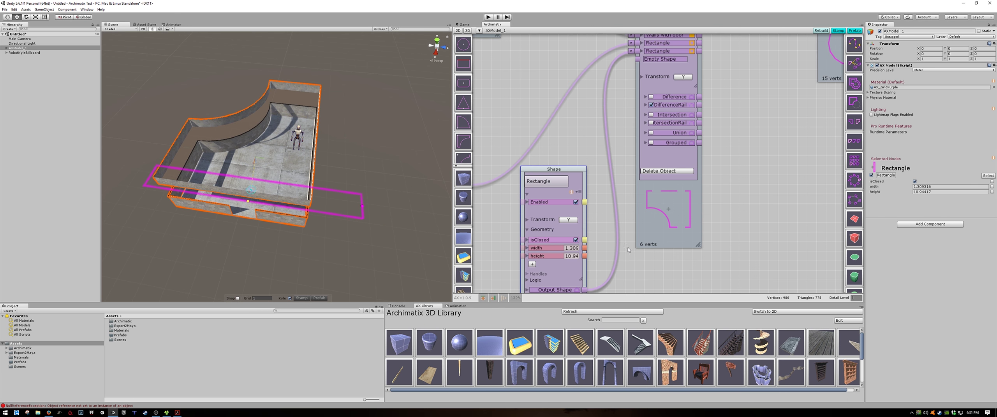
Step: Add an Extrude node driven by the DifferenceRail output of the Walls with door and windows merger
scroll(634, 252, down, 3)
scroll(662, 230, down, 5)
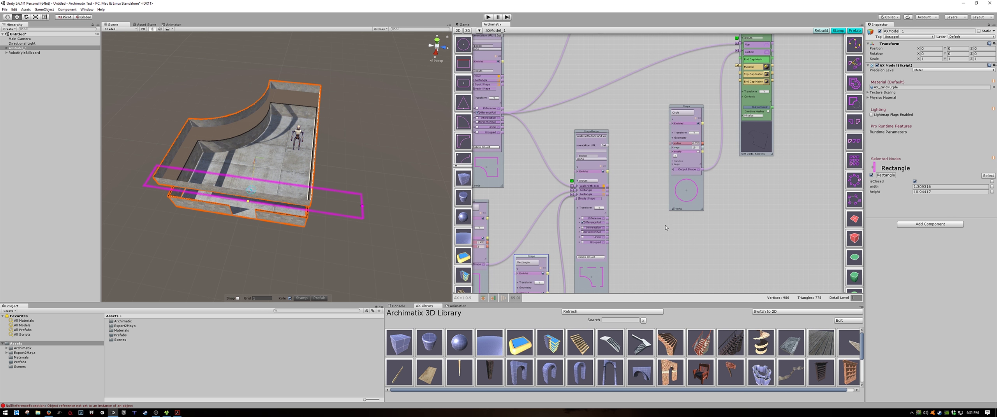
drag(595, 132, 602, 133)
scroll(625, 233, up, 1)
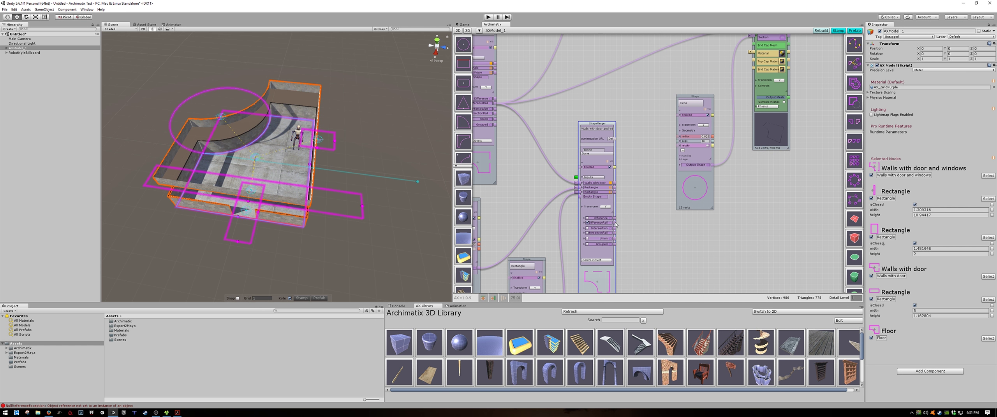
drag(615, 225, 854, 218)
drag(854, 207, 857, 198)
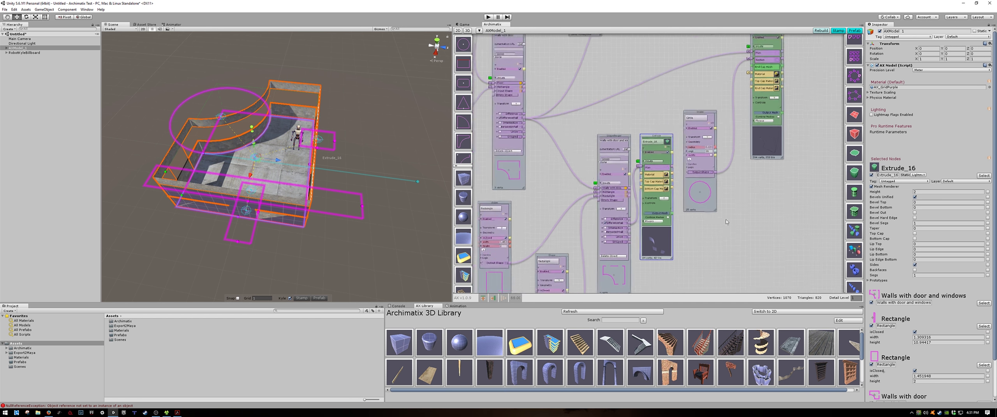
Step: Name the new Extrude node "Walls with windows and door" and raise its walls into the band between the rail and the upper wall
drag(664, 155, 757, 194)
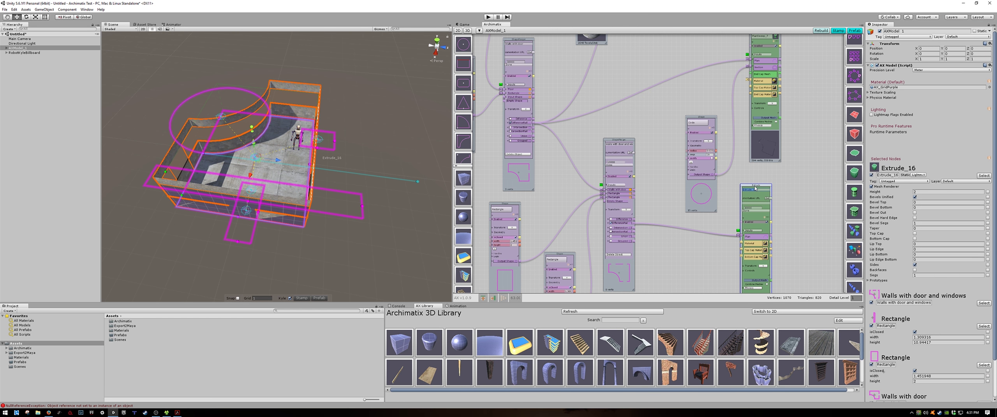
text(Walls with windows and door)
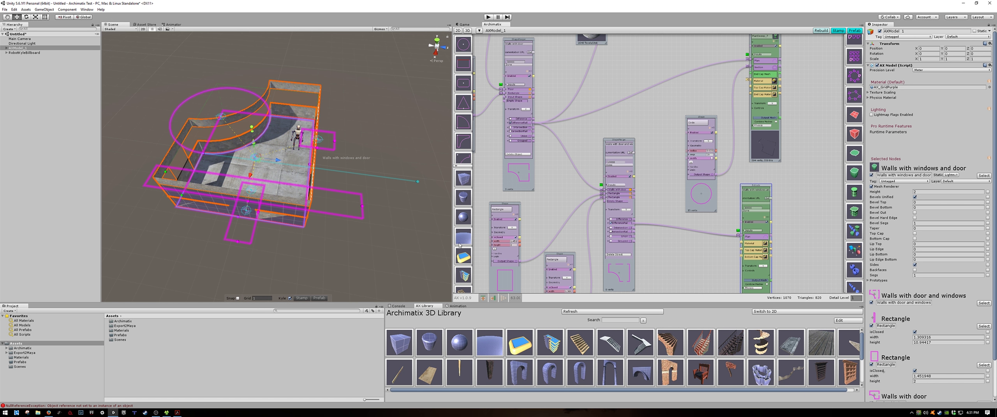
alt+drag(353, 259, 265, 167)
alt+scroll(265, 167, up, 5)
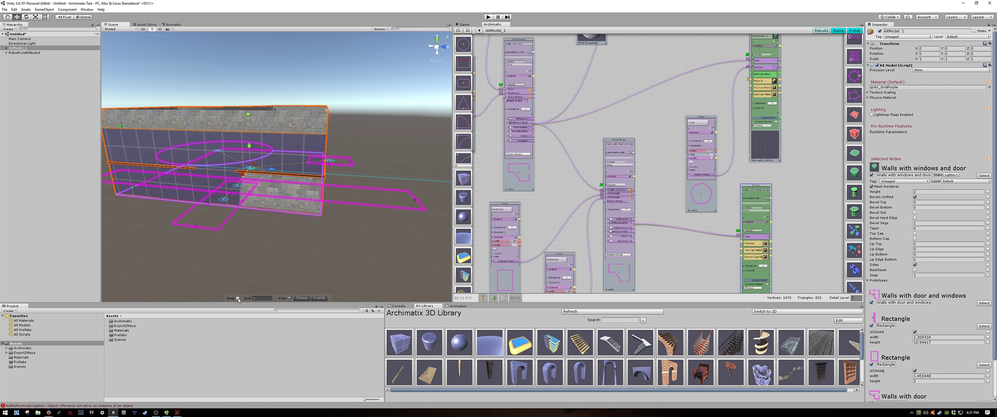
drag(249, 148, 250, 133)
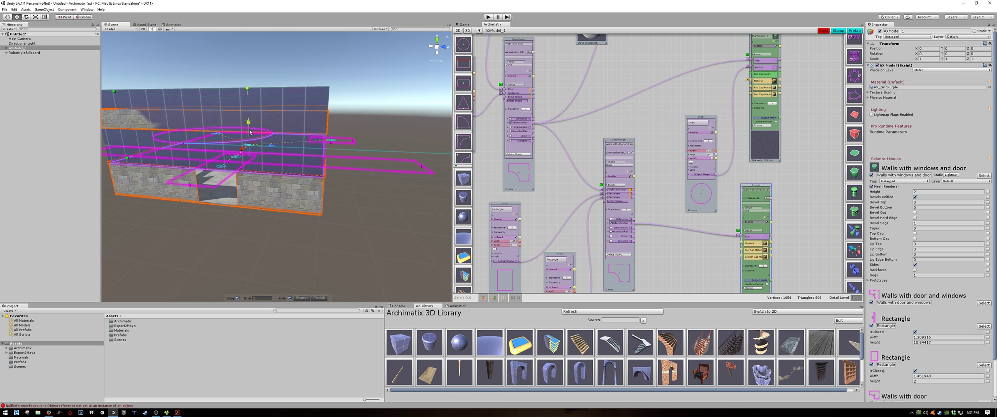
alt+drag(249, 96, 247, 118)
drag(243, 86, 114, 225)
click(342, 227)
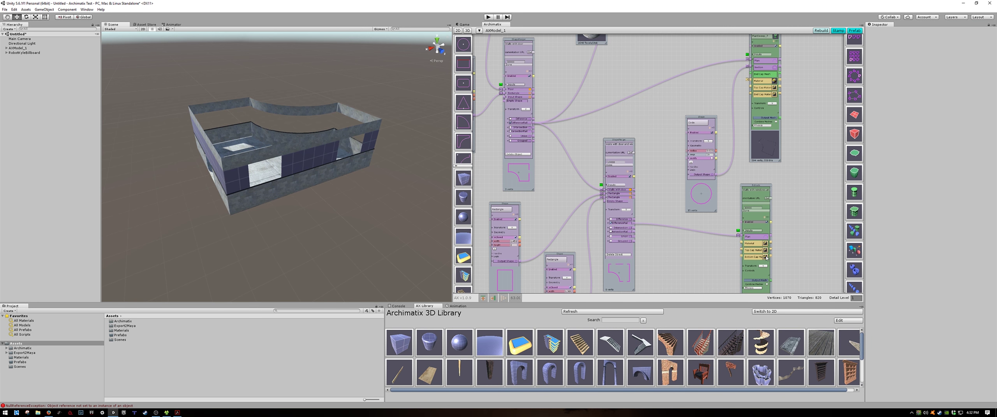
Step: Enable Backfaces on the Walls with windows and door extrude and collapse its controls
alt+drag(786, 261, 718, 167)
scroll(727, 190, up, 5)
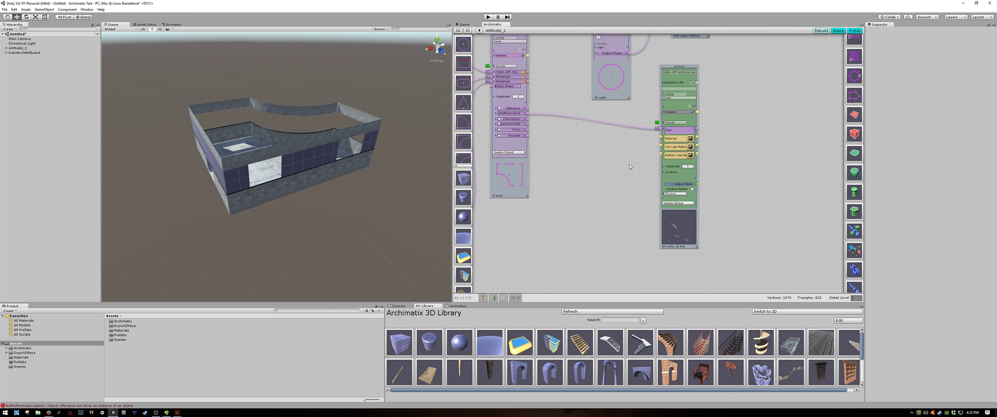
click(663, 174)
scroll(693, 226, up, 5)
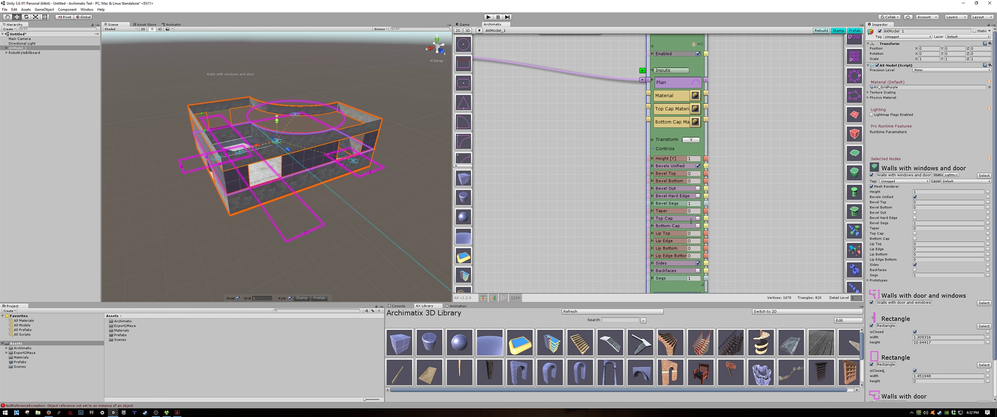
click(697, 271)
alt+drag(401, 184, 589, 201)
click(589, 202)
scroll(589, 202, down, 1)
scroll(589, 201, down, 5)
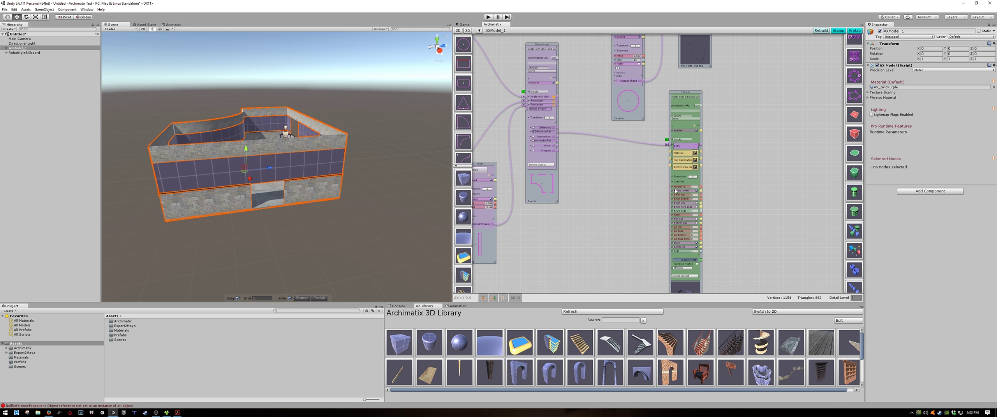
click(673, 183)
Step: Toggle Open/Closed and back on the windows merger's DifferenceRail output and on the extrude's Plan input
scroll(611, 203, up, 3)
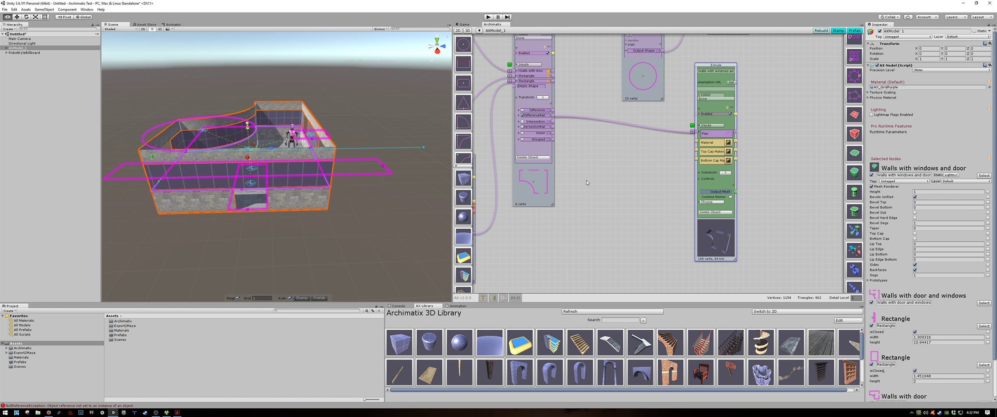
alt+drag(611, 203, 637, 219)
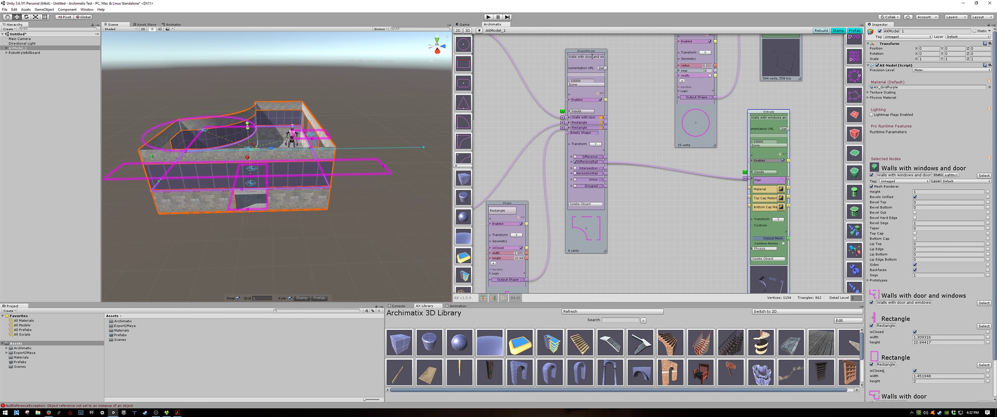
drag(591, 55, 608, 69)
scroll(634, 247, up, 5)
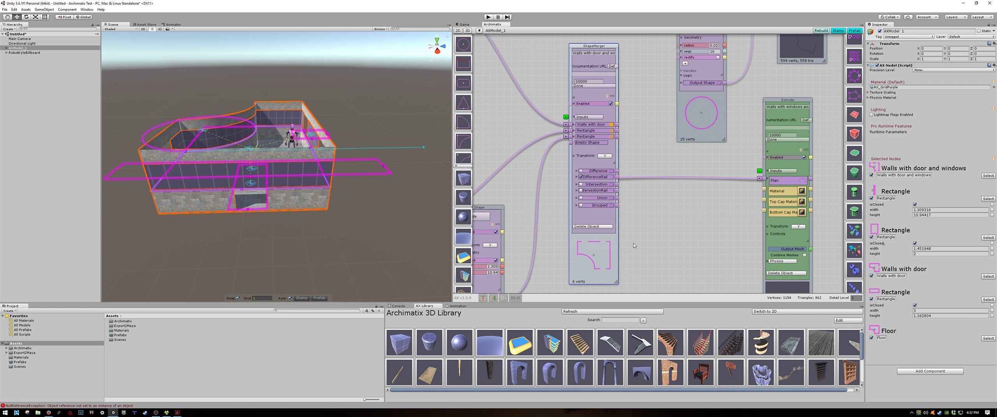
alt+drag(634, 246, 626, 197)
scroll(614, 179, up, 5)
alt+drag(599, 160, 601, 224)
scroll(600, 225, down, 2)
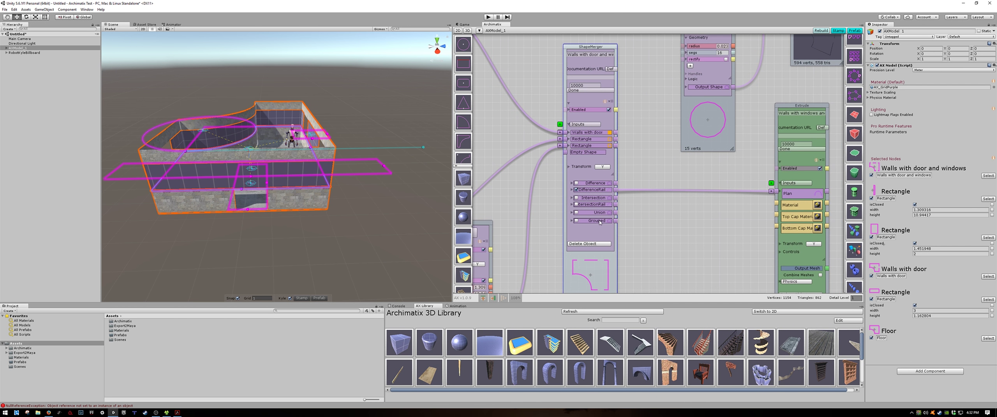
click(609, 190)
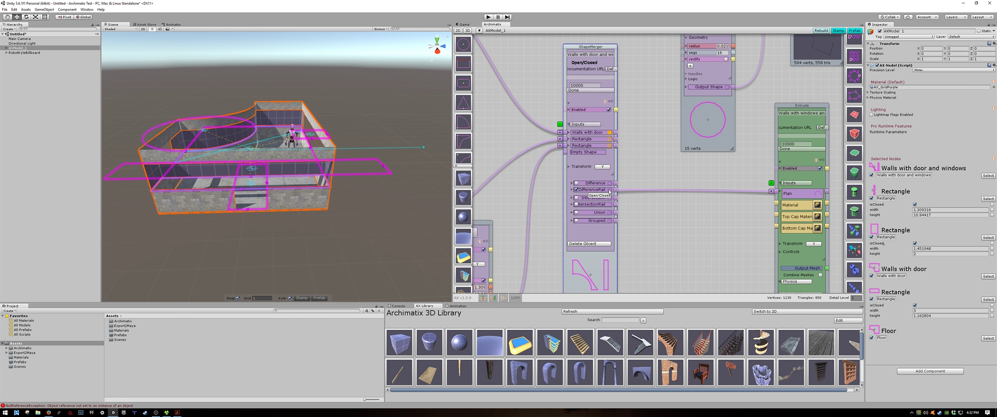
click(610, 191)
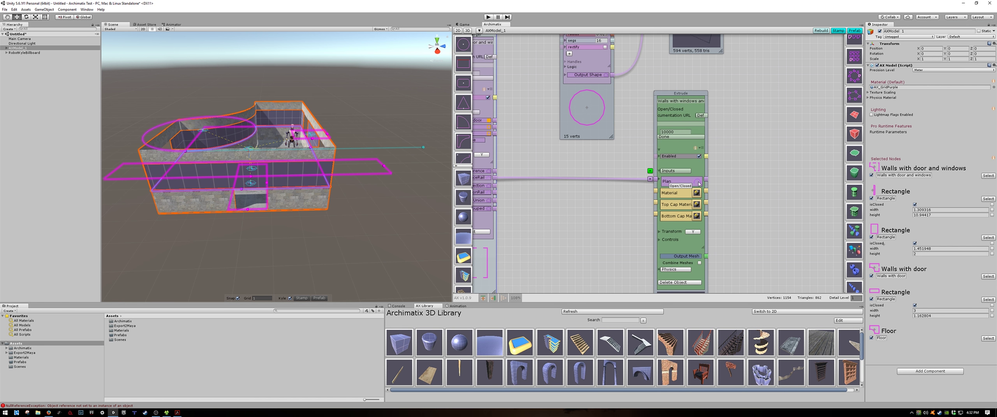
click(698, 181)
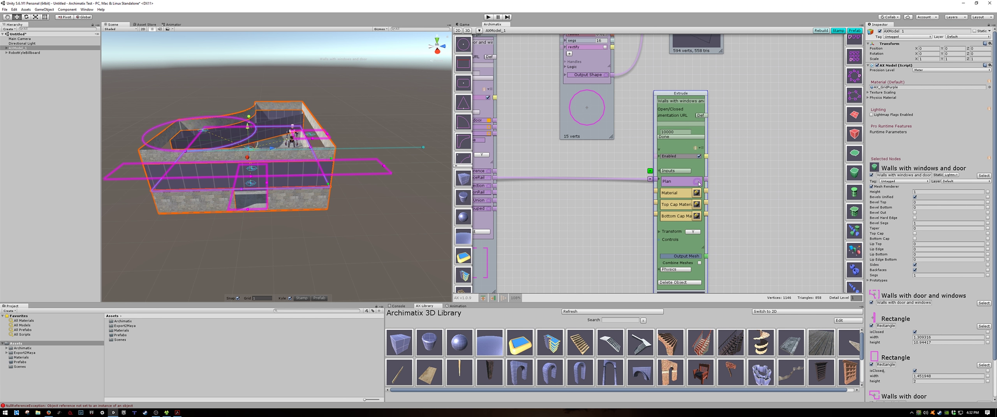
click(698, 182)
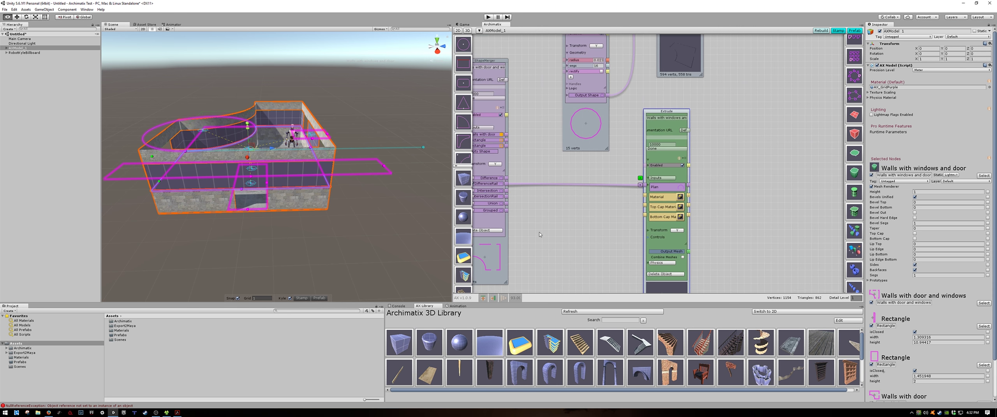
Step: Toggle Solid/Void and back on the Rectangle and Walls with door inputs of the windows merger
scroll(582, 213, up, 2)
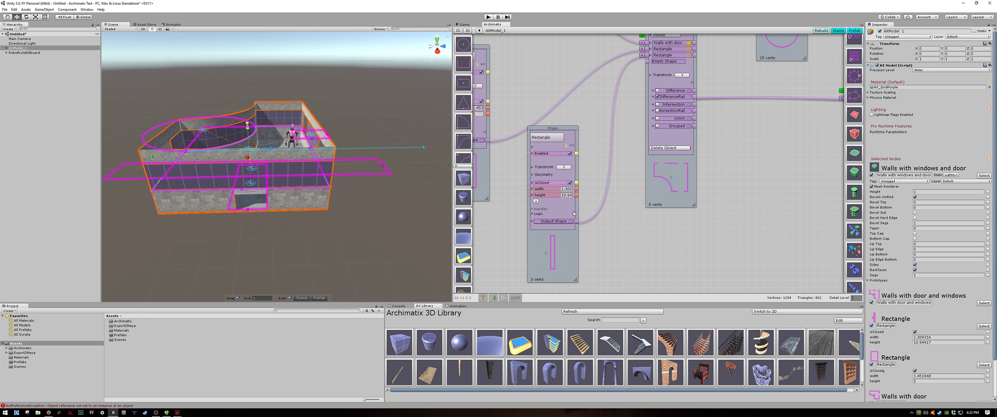
scroll(581, 211, down, 1)
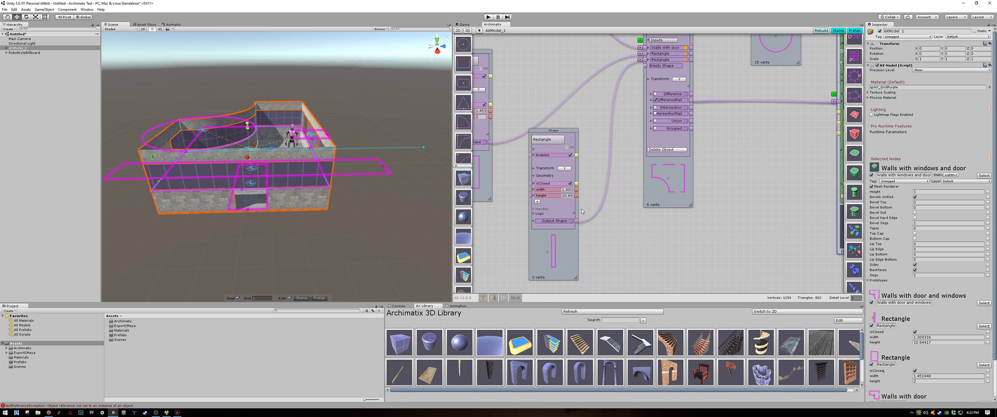
alt+drag(632, 181, 638, 232)
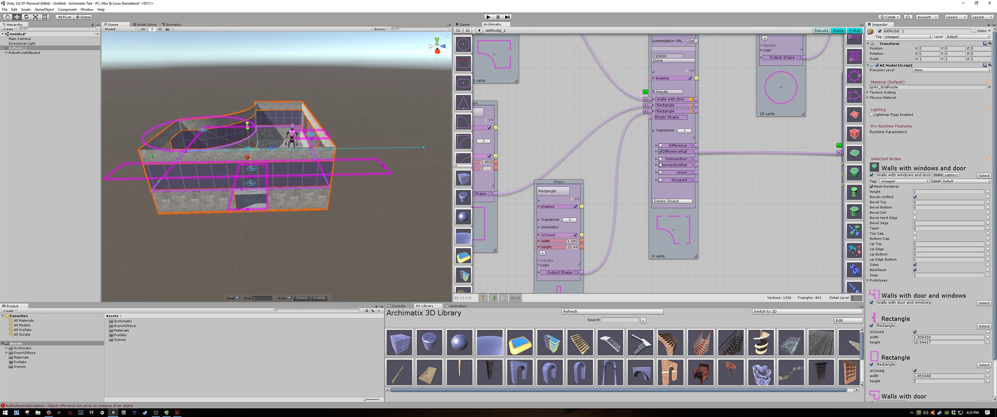
click(692, 112)
click(691, 112)
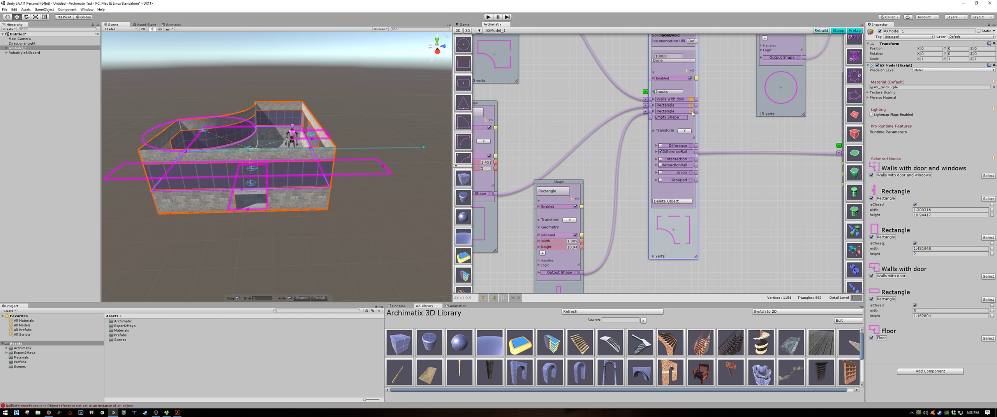
click(692, 112)
click(691, 112)
click(693, 100)
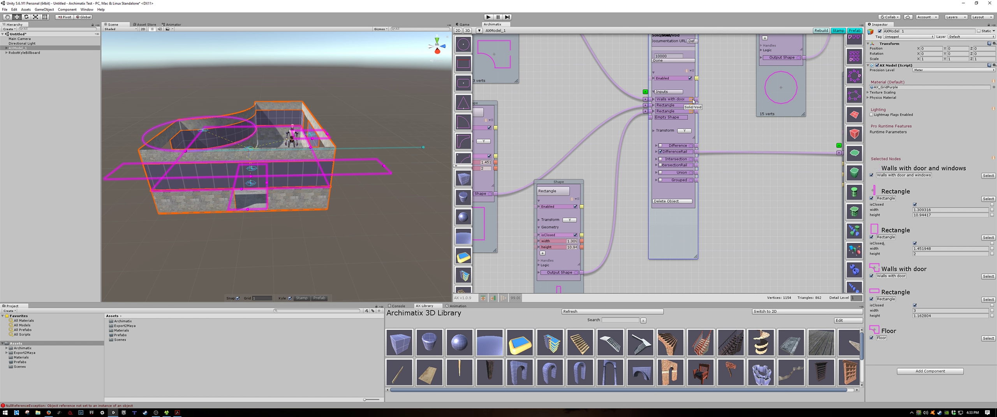
click(692, 100)
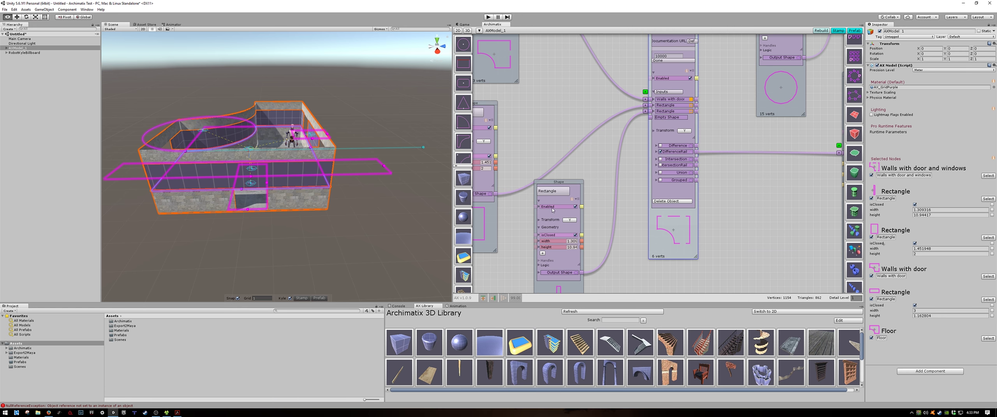
Step: Try the Difference output on the Walls with door merger in place of DifferenceRail
alt+drag(552, 210, 611, 228)
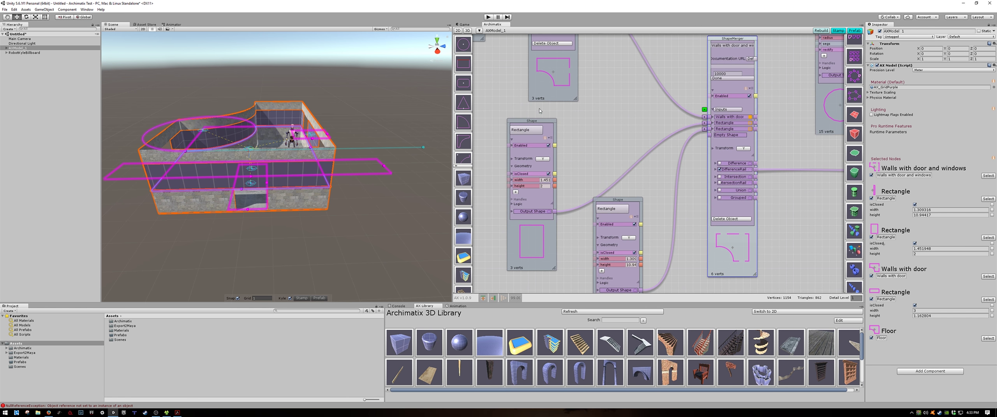
click(543, 124)
alt+drag(527, 196, 618, 233)
scroll(618, 234, down, 5)
alt+drag(598, 162, 605, 209)
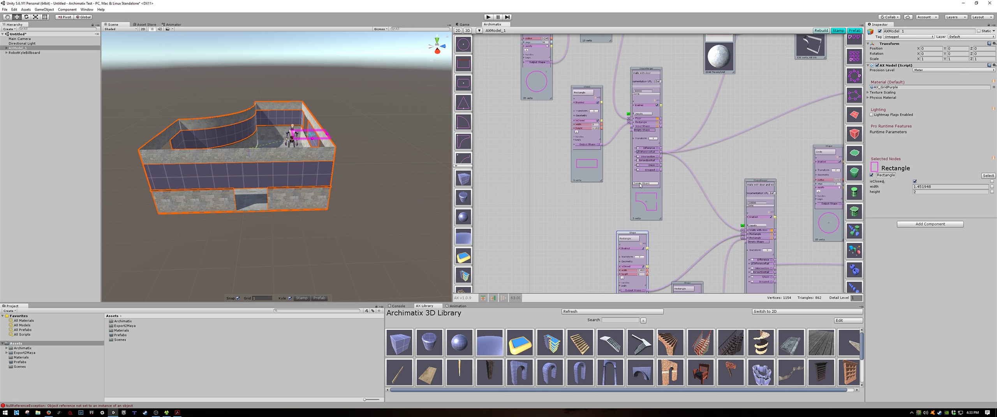
alt+drag(662, 200, 615, 185)
scroll(614, 182, up, 2)
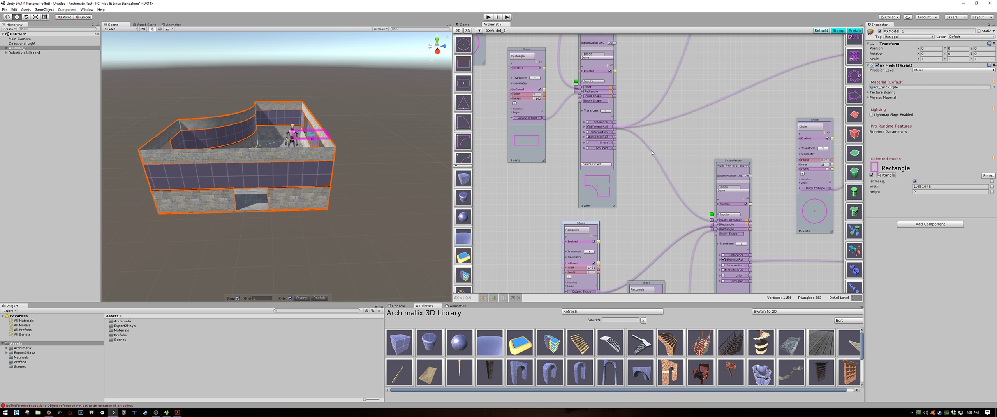
click(589, 124)
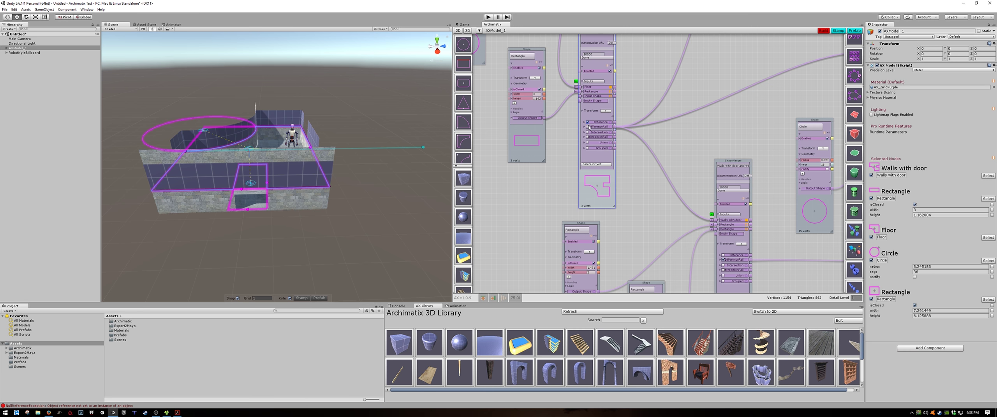
Step: Reconnect the Walls with door merger's DifferenceRail output to the Walls with door input of the Walls with door and windows merger
click(645, 145)
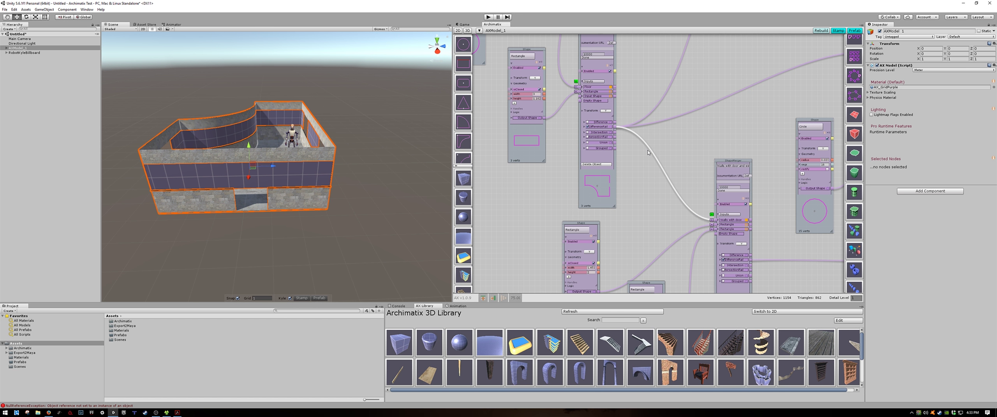
click(648, 152)
drag(615, 130, 715, 233)
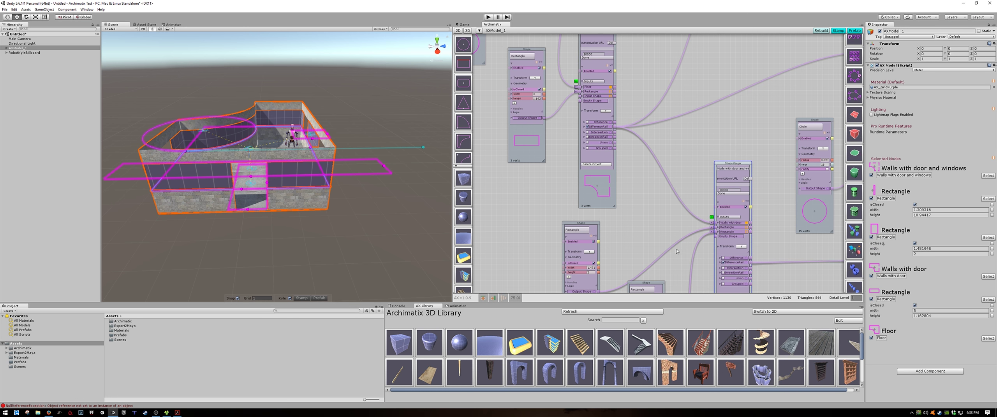
middle_drag(674, 240, 646, 176)
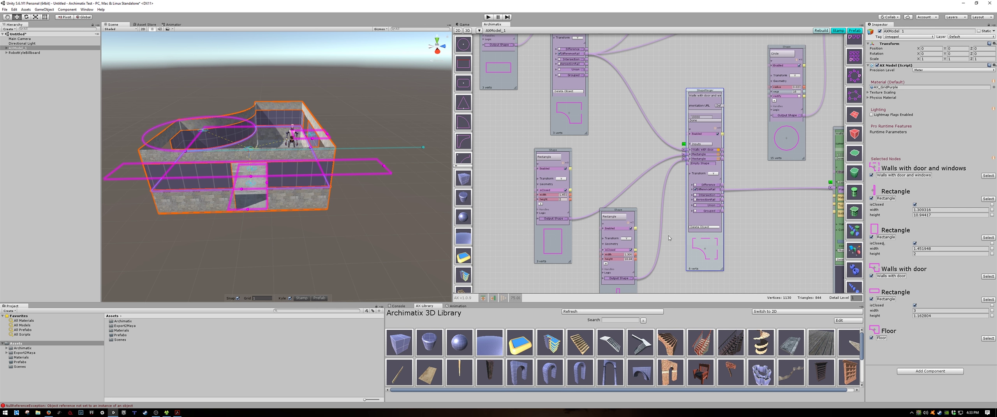
alt+drag(360, 179, 441, 193)
click(341, 214)
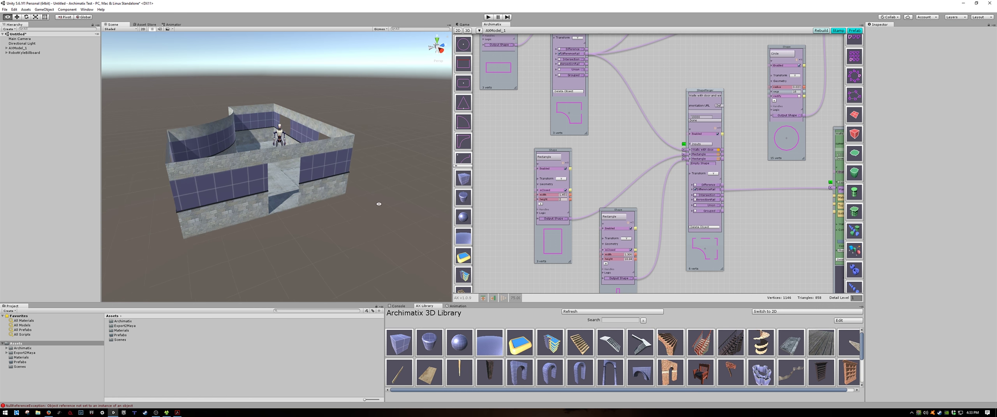
alt+drag(368, 209, 390, 205)
alt+drag(310, 203, 258, 162)
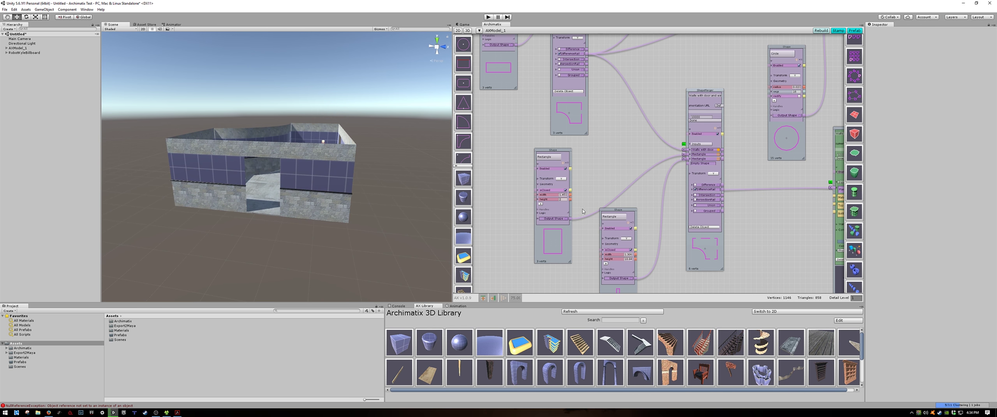
Step: Place the AX_BlockWall Material node beside the Walls with windows and door extrude and connect it to the extrude's Material input
scroll(779, 219, down, 3)
scroll(779, 219, up, 5)
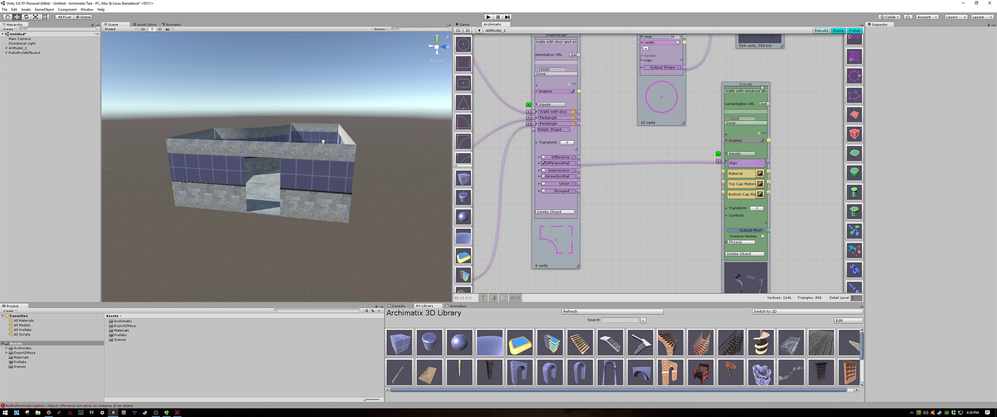
click(762, 87)
scroll(655, 245, down, 10)
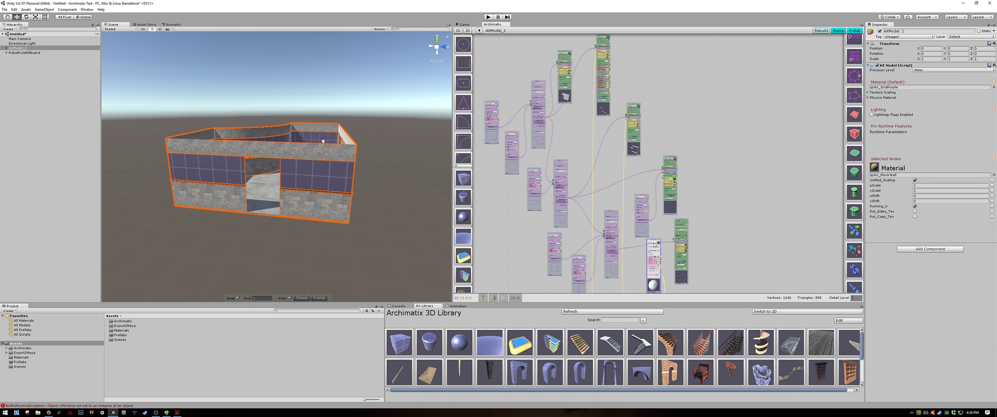
scroll(654, 245, up, 4)
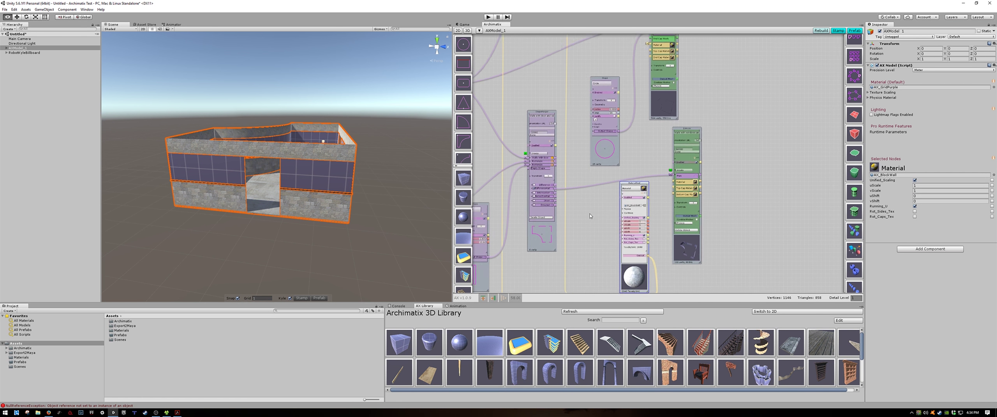
alt+drag(621, 248, 658, 163)
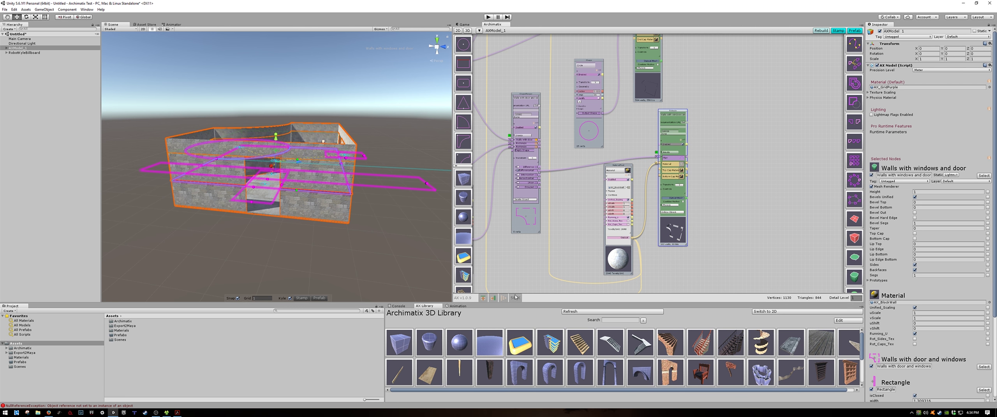
Step: Hide the block wall material node and its connections from the node graph
click(494, 298)
scroll(558, 215, down, 1)
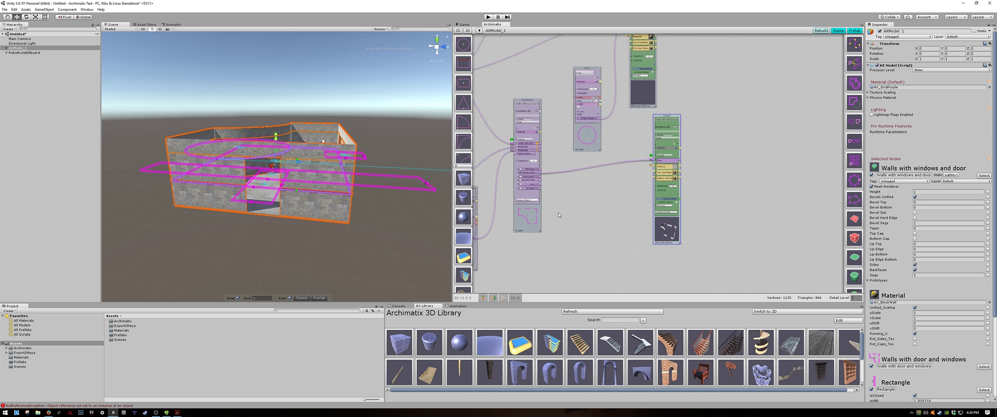
scroll(559, 216, down, 5)
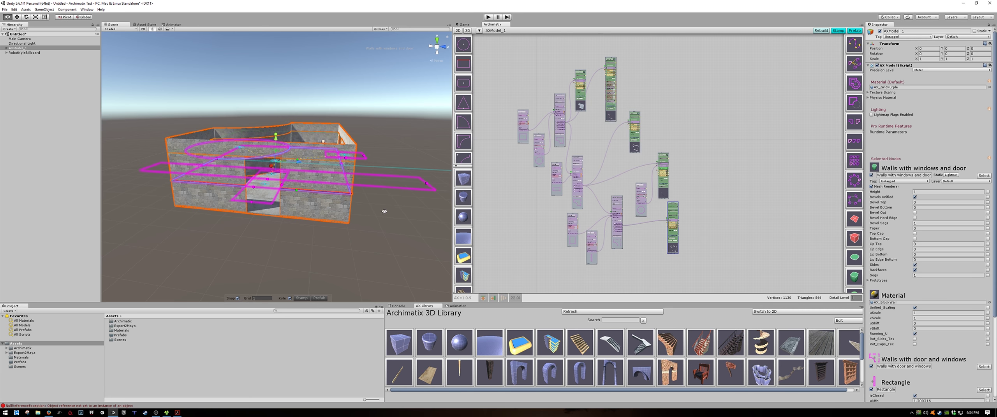
Step: Delete the rail's PlanSweep node and the Circle node that serves as its section
click(353, 229)
alt+drag(353, 229, 378, 222)
scroll(378, 222, up, 5)
scroll(620, 182, up, 3)
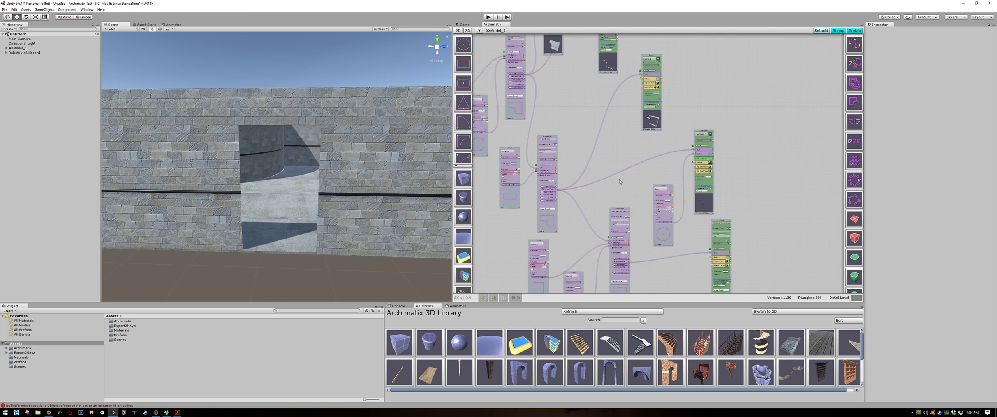
scroll(678, 166, up, 3)
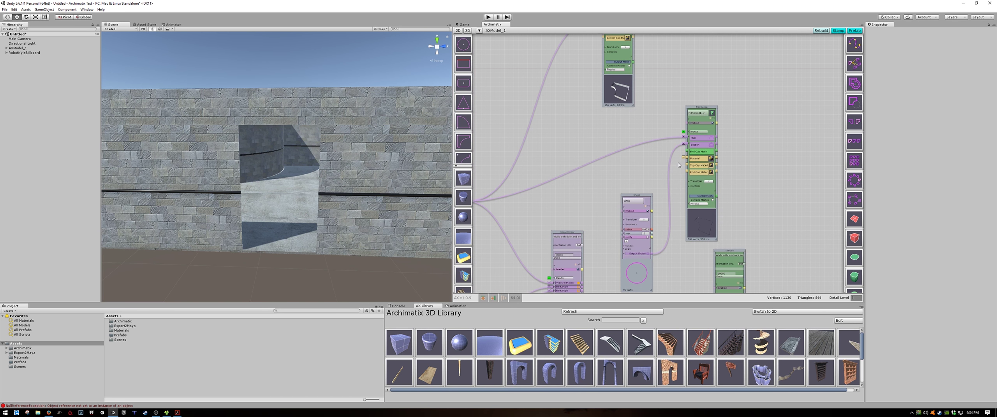
click(708, 108)
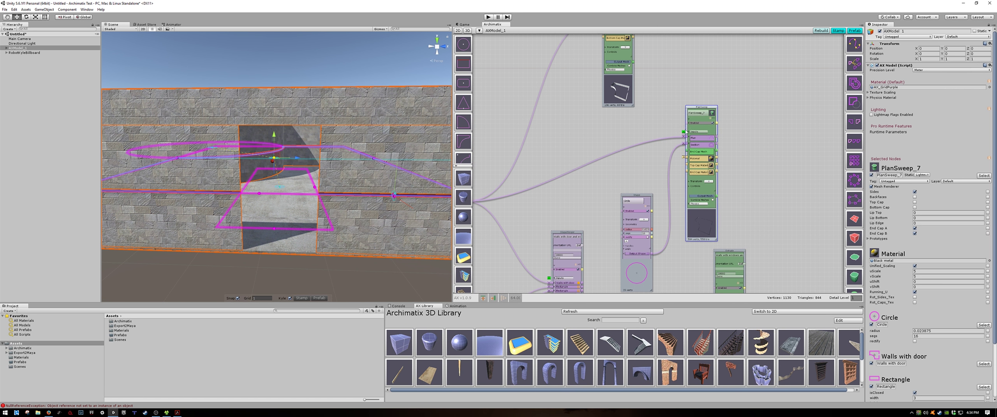
key(Delete)
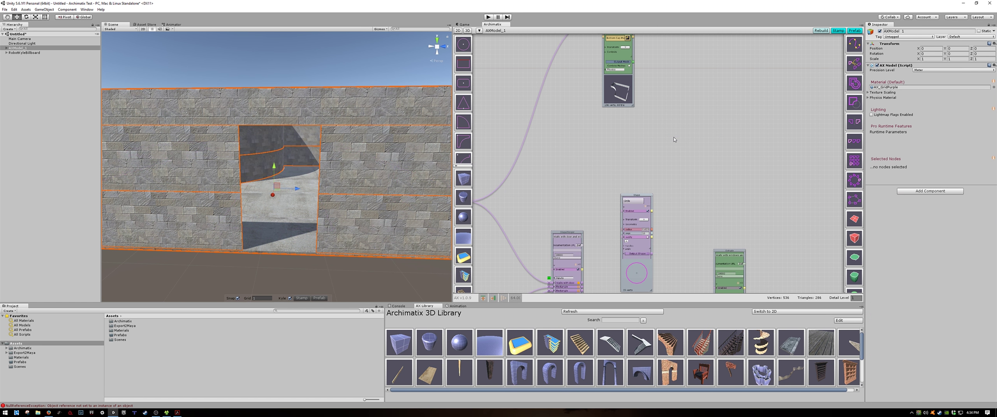
click(652, 197)
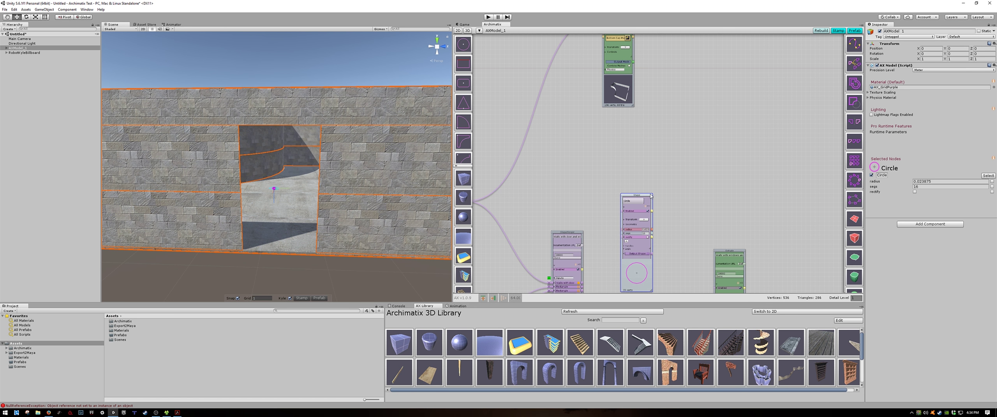
key(Delete)
Step: Examine the block wall room from the front and from above, checking the door and window openings and the remaining node graph
scroll(334, 194, down, 6)
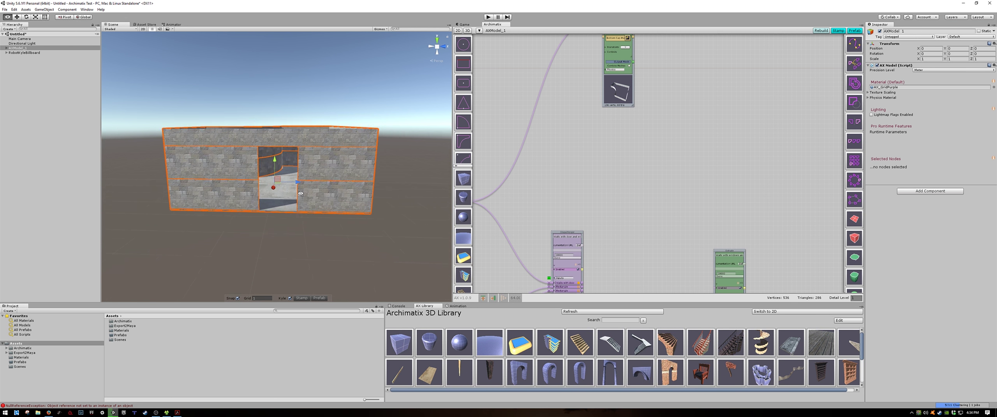
mouse_move(311, 191)
alt+mouse_down()
mouse_move(378, 235)
mouse_move(226, 241)
mouse_move(319, 235)
mouse_move(292, 181)
mouse_move(312, 202)
alt+mouse_up()
click(382, 241)
alt+right_drag(313, 203, 467, 308)
alt+drag(335, 175, 252, 237)
scroll(253, 237, down, 8)
alt+drag(296, 241, 329, 238)
alt+right_drag(329, 238, 320, 243)
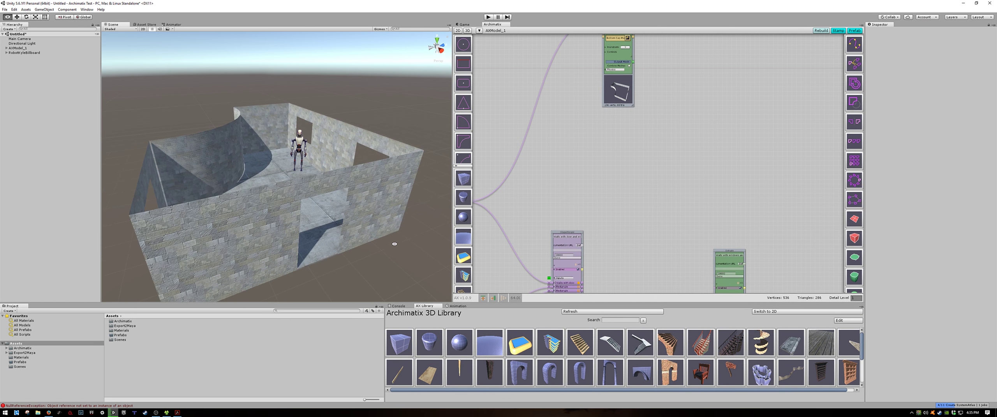
alt+drag(321, 243, 341, 242)
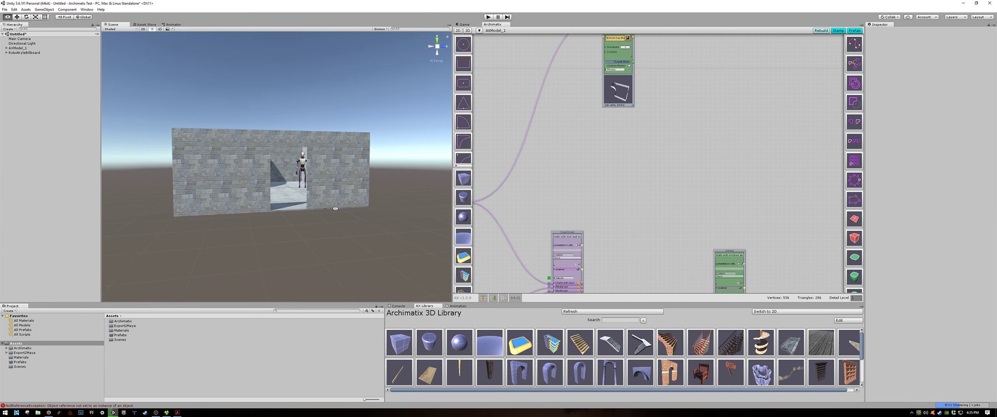
scroll(572, 171, down, 5)
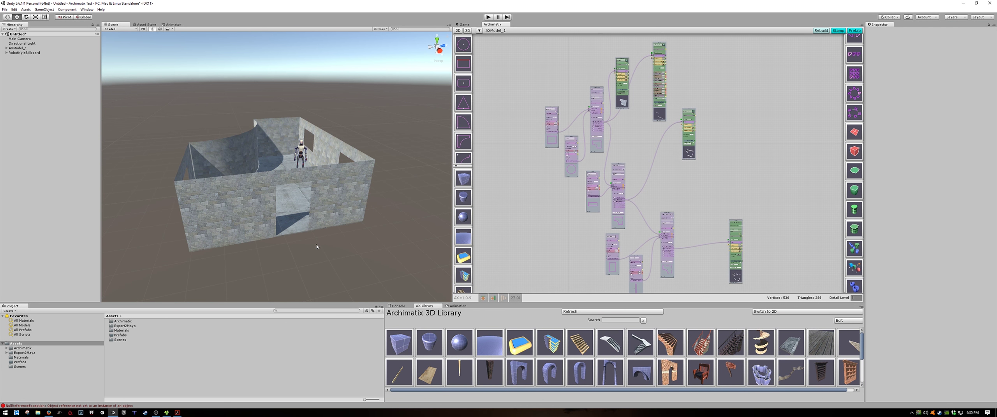